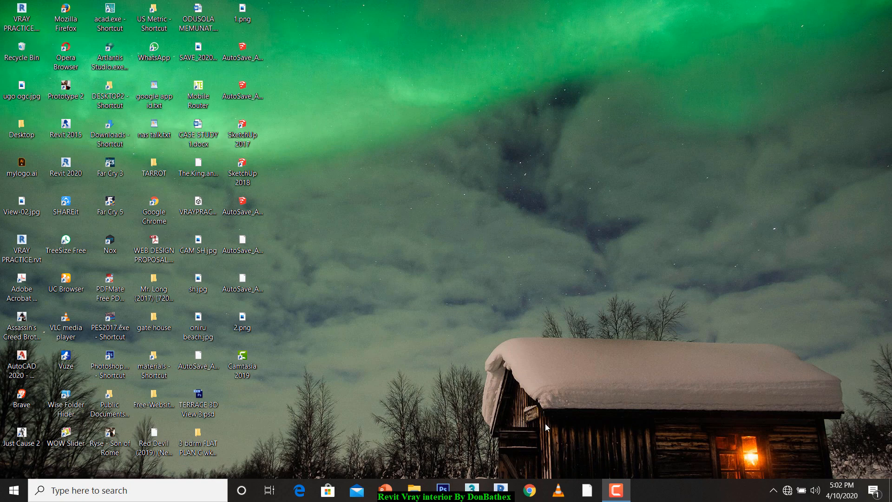
Open the reference interior render donb rev.jpg from the RENDERED folder
left_click(416, 488)
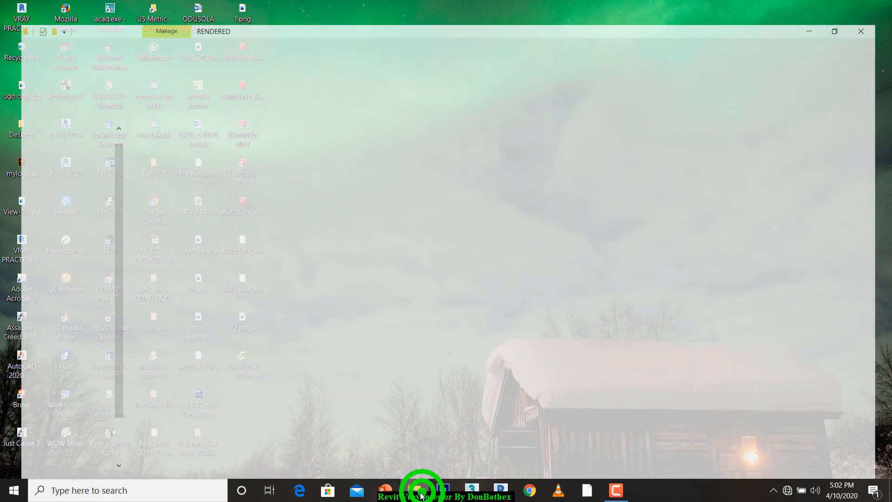
double_click(154, 350)
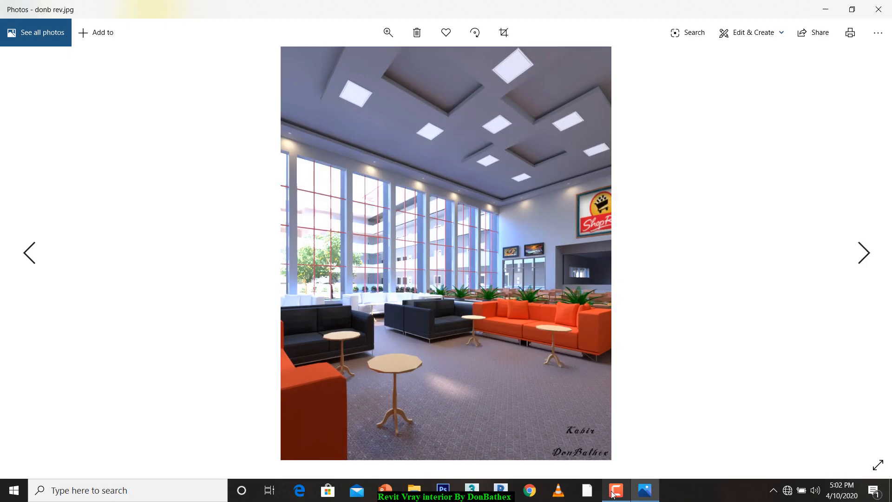
mouse_move(612, 494)
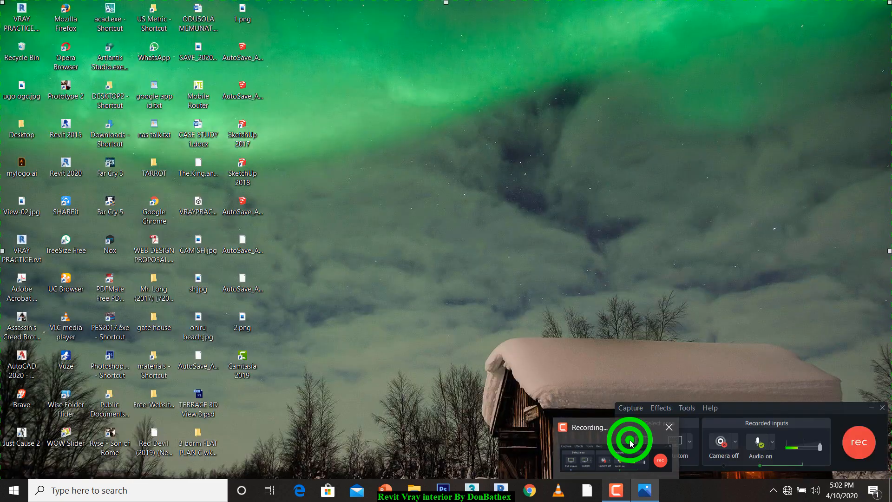
left_click(629, 439)
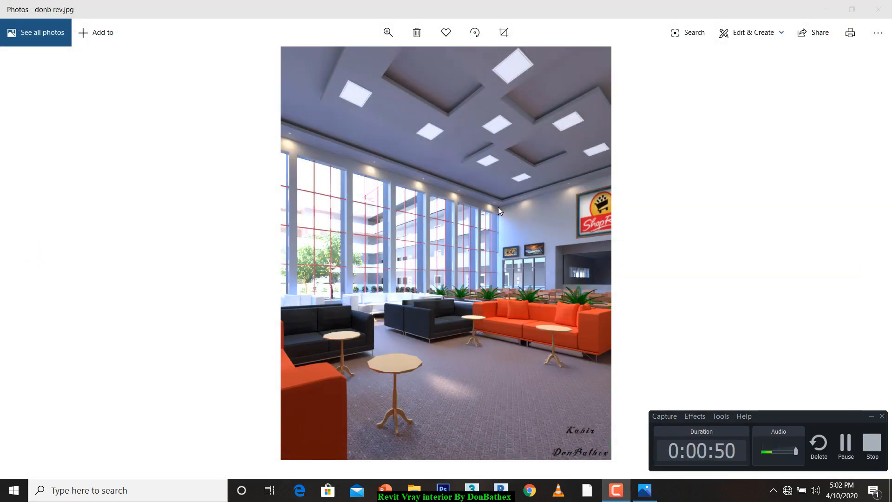
left_click(657, 200)
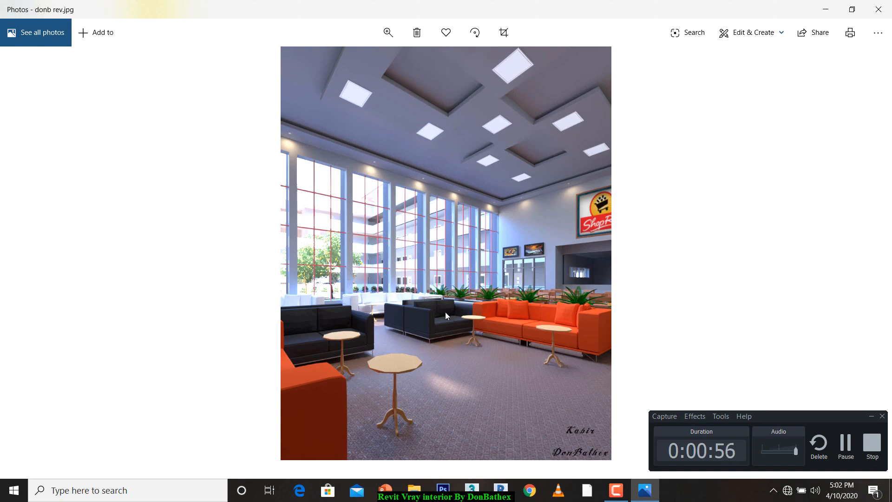
Examine the lounge render up close: the sofas, tables, carpet, windows and lit ceiling
scroll(444, 330, "up", 2)
scroll(404, 332, "up", 2)
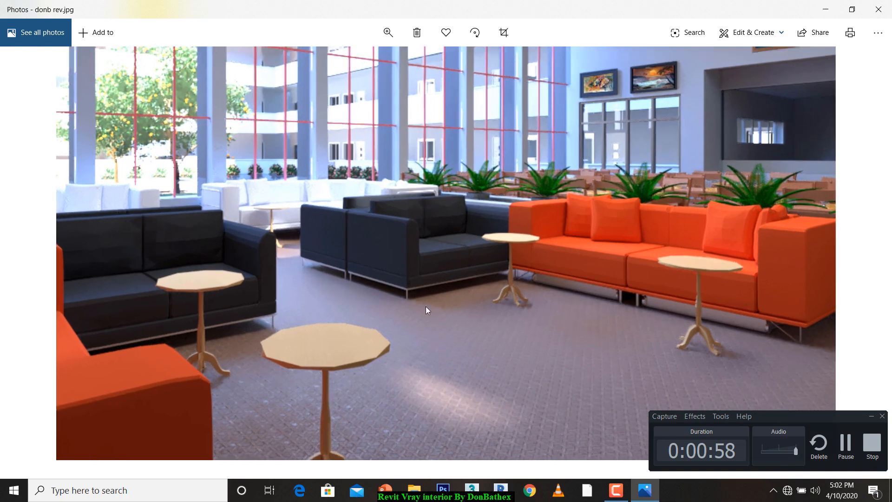
left_click_drag(426, 306, 405, 121)
scroll(438, 310, "down", 3)
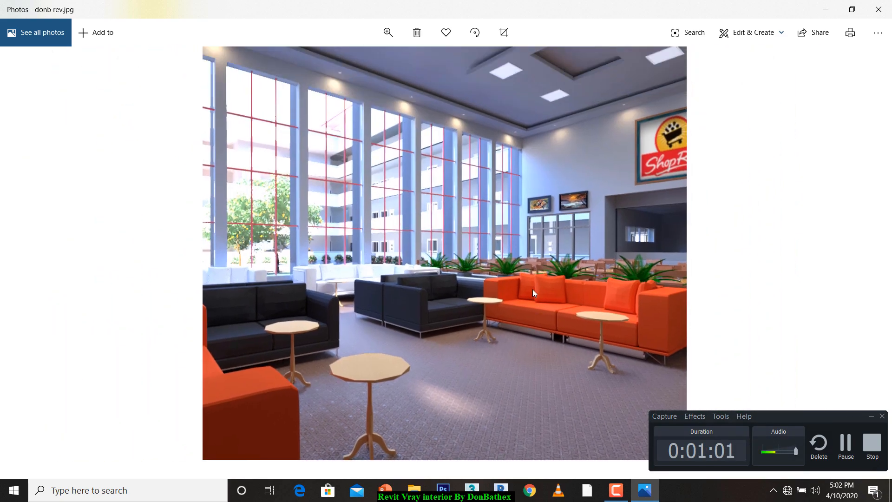
left_click_drag(532, 289, 519, 372)
scroll(490, 374, "down", 1)
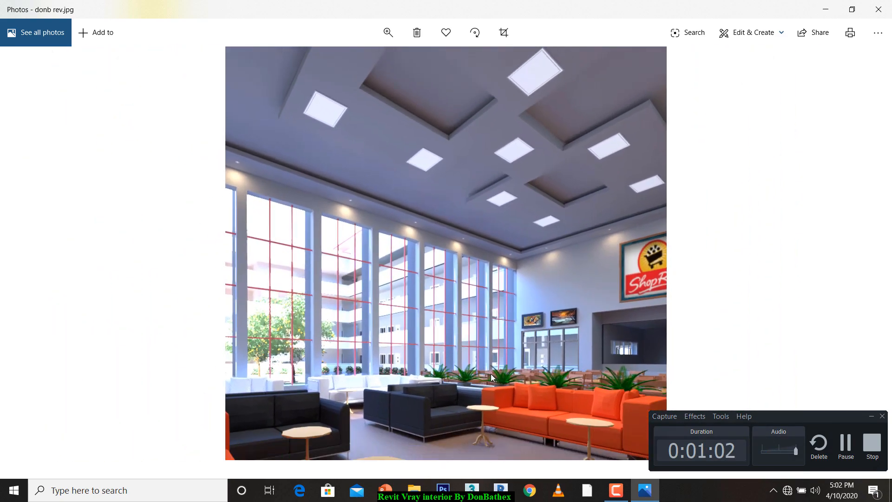
scroll(467, 223, "down", 1)
scroll(464, 210, "down", 1)
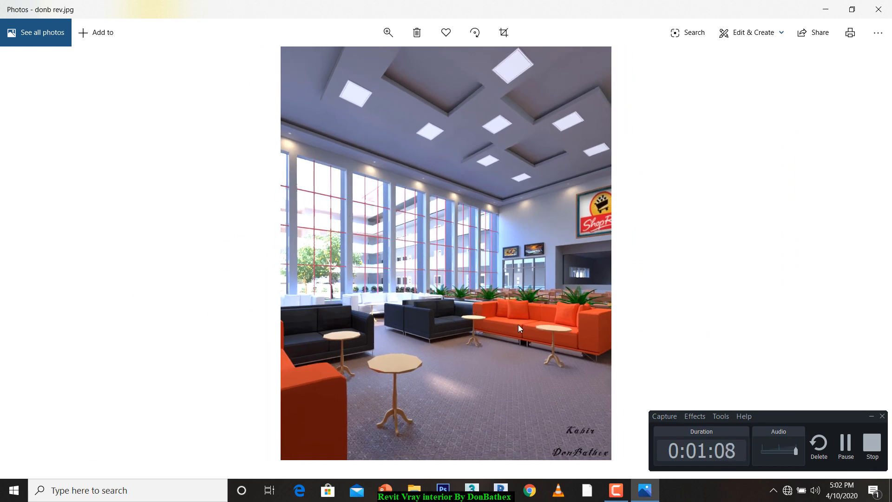
Switch to the MY HOSTEL project in Revit and collapse the Ceiling Plans group in the project's view list
left_click(500, 489)
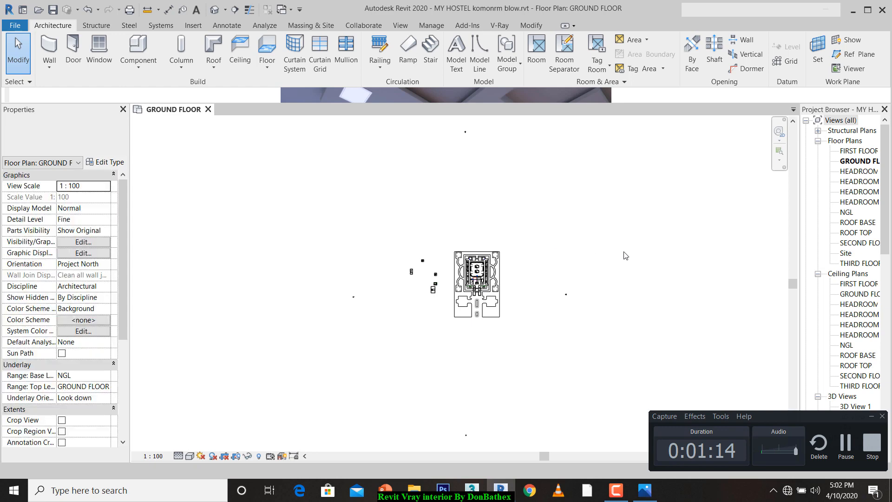
left_click(621, 264)
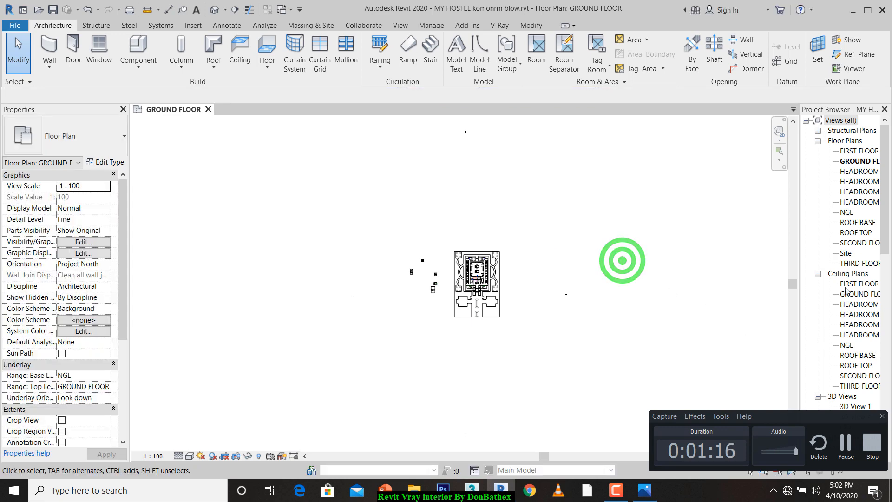
left_click(818, 275)
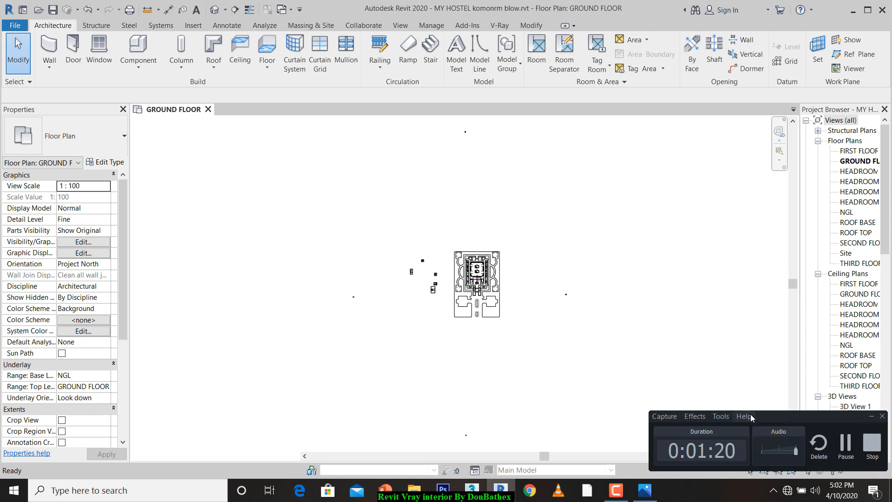
left_click_drag(800, 414, 643, 419)
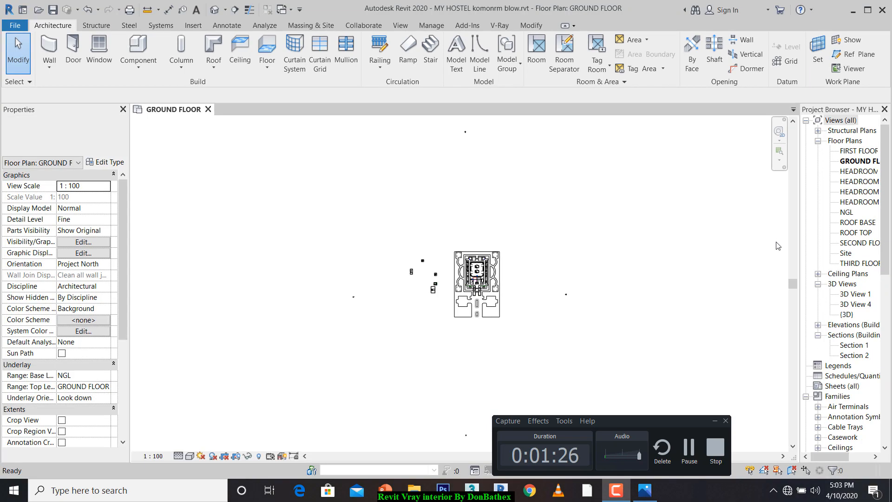
Open the perspective camera view 3D View 1 of the lounge interior
double_click(852, 297)
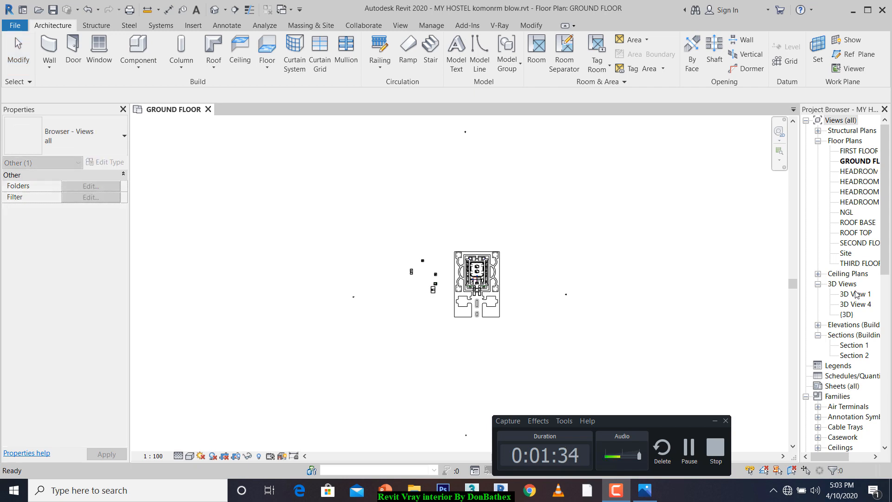
mouse_move(882, 247)
left_mouse_down()
mouse_move(883, 255)
mouse_move(884, 244)
left_mouse_up()
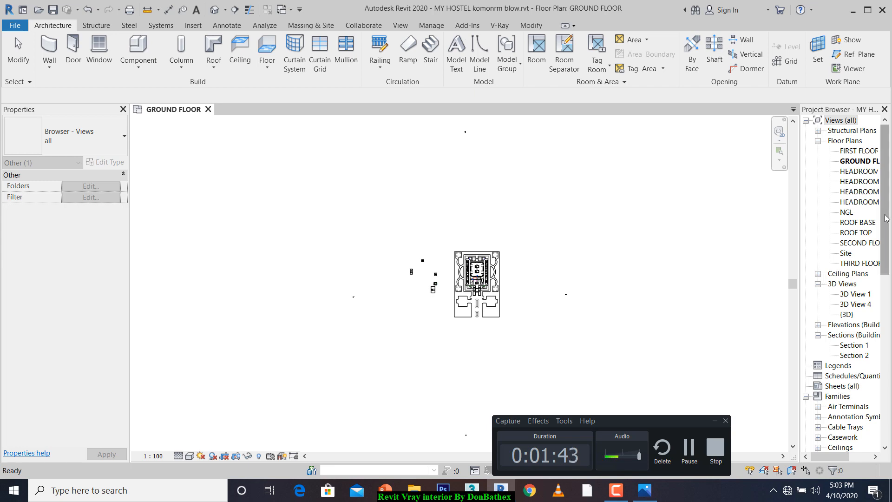
mouse_move(885, 216)
left_mouse_down()
mouse_move(885, 225)
mouse_move(885, 214)
left_mouse_up()
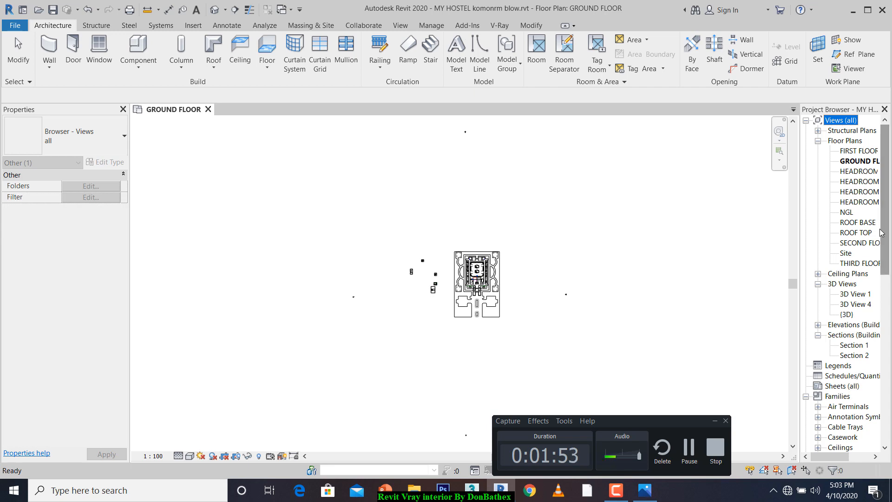
left_click(854, 294)
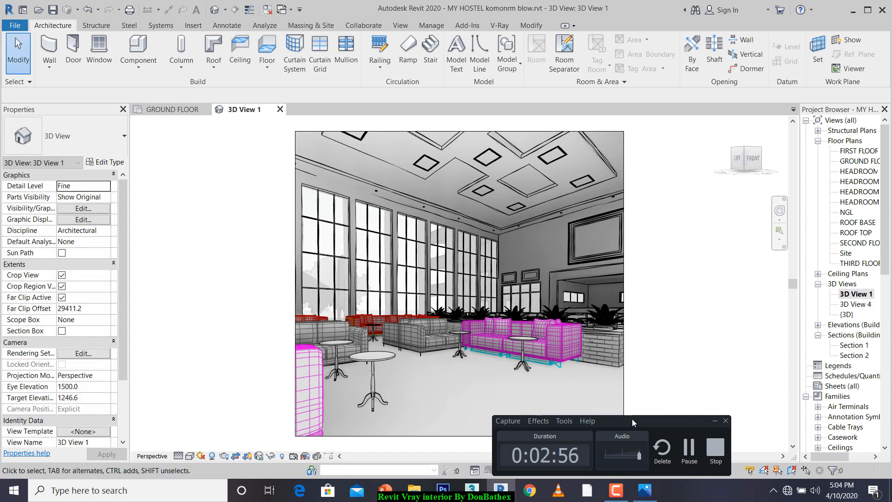
left_click_drag(634, 420, 774, 421)
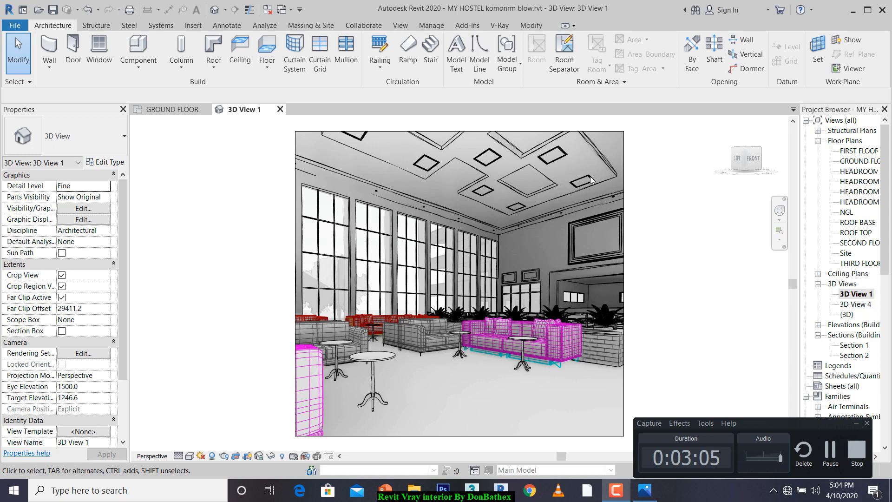
left_click(672, 162)
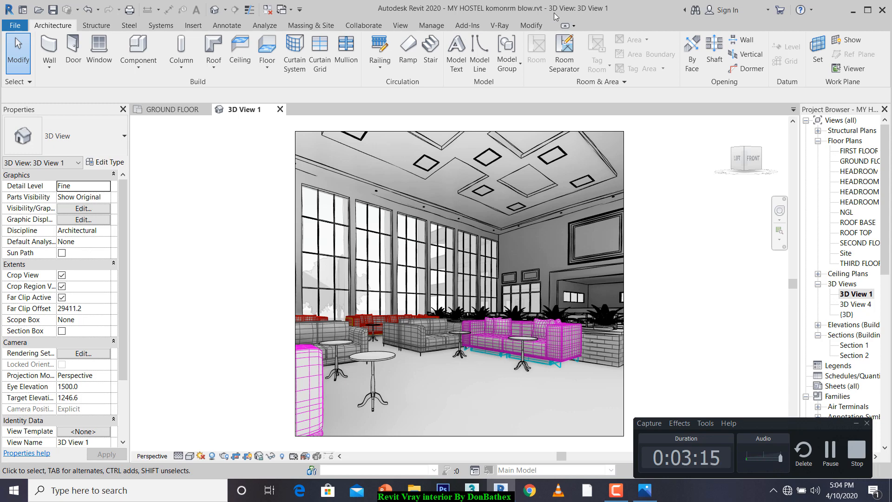
Set 3D View 1 as the active view for V-Ray rendering
left_click(501, 26)
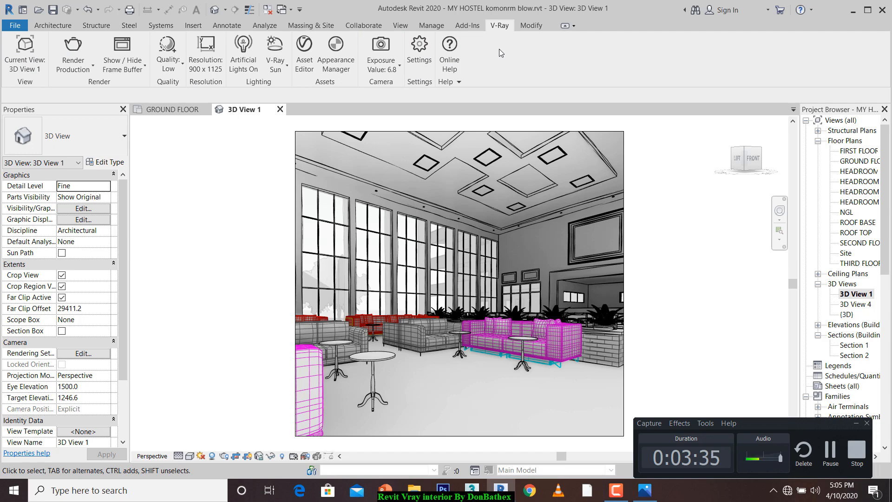
left_click(23, 61)
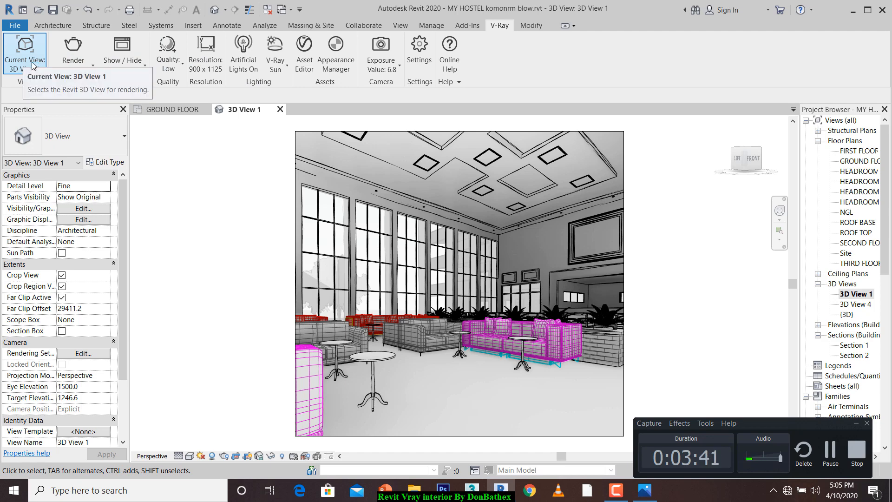
left_click(28, 67)
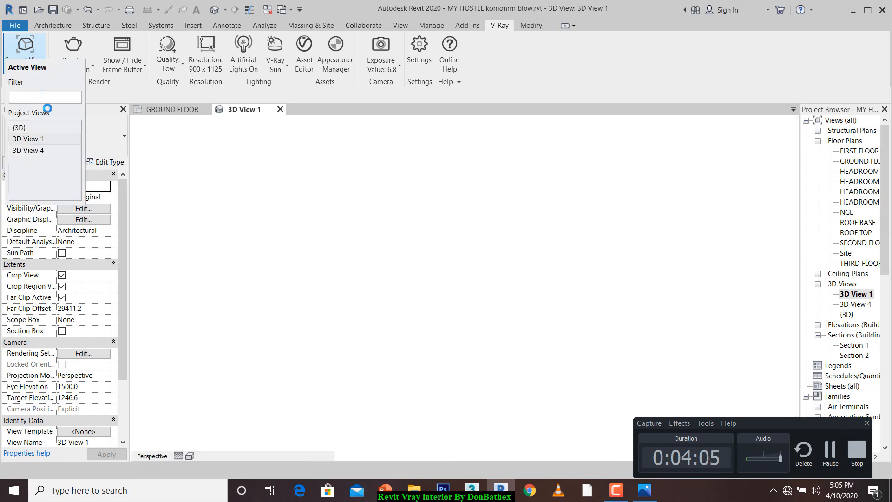
left_click(29, 139)
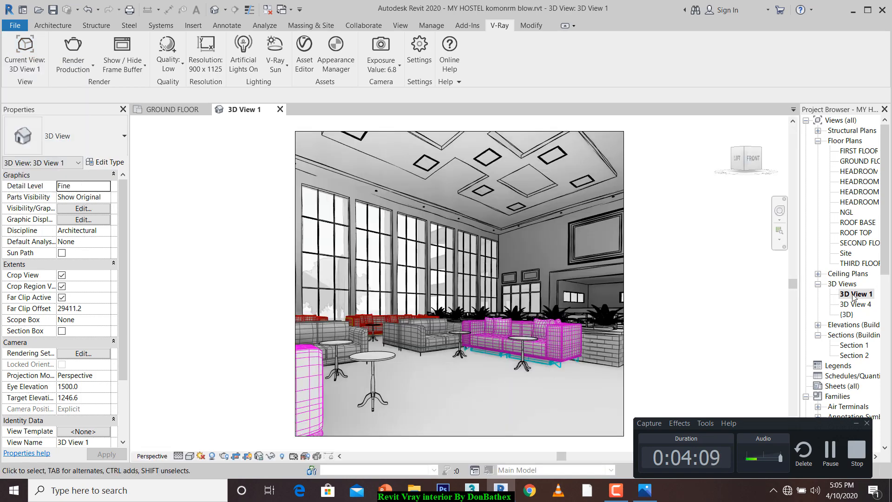
left_click(26, 59)
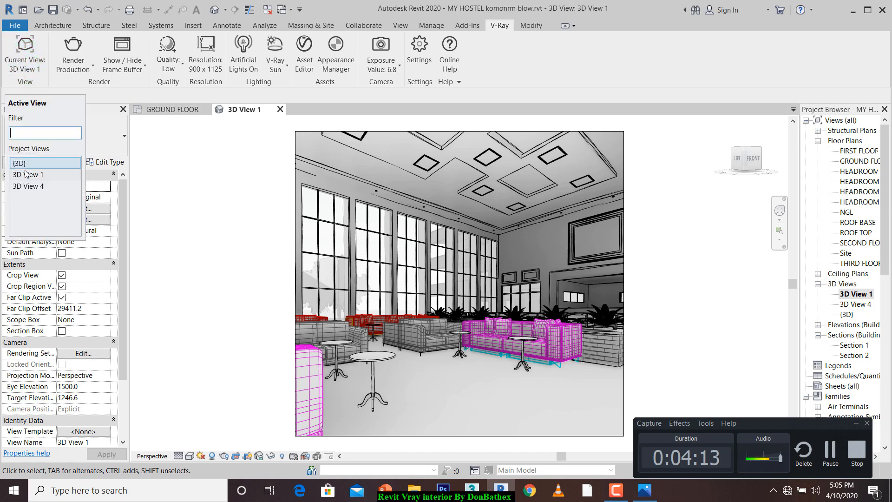
left_click(25, 175)
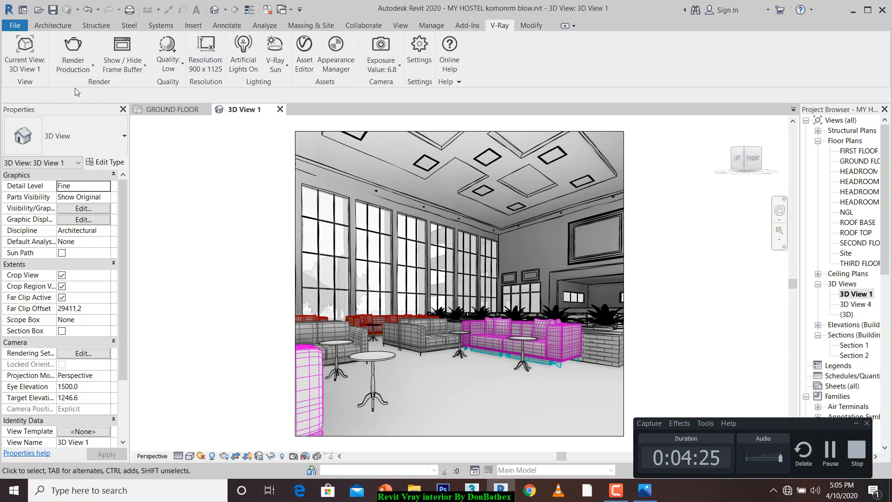
Examine V-Ray's render modes, quality presets, environment lighting choices and camera exposure options
left_click(87, 69)
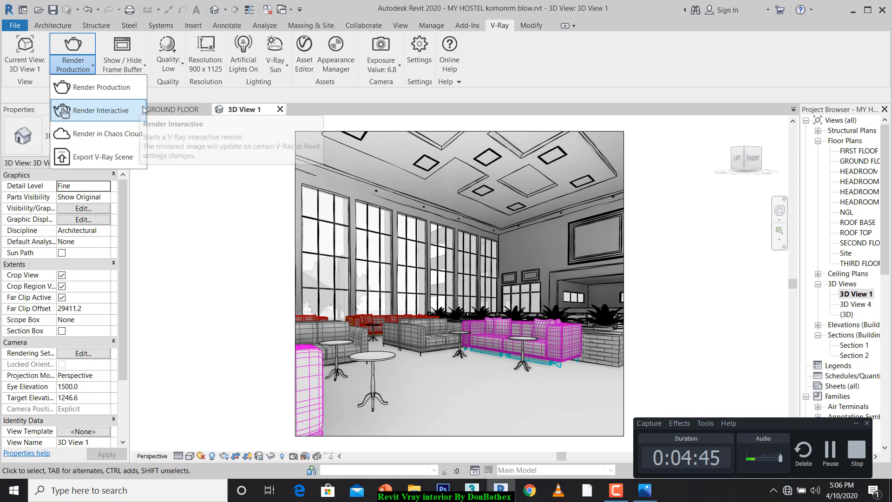
left_click(174, 96)
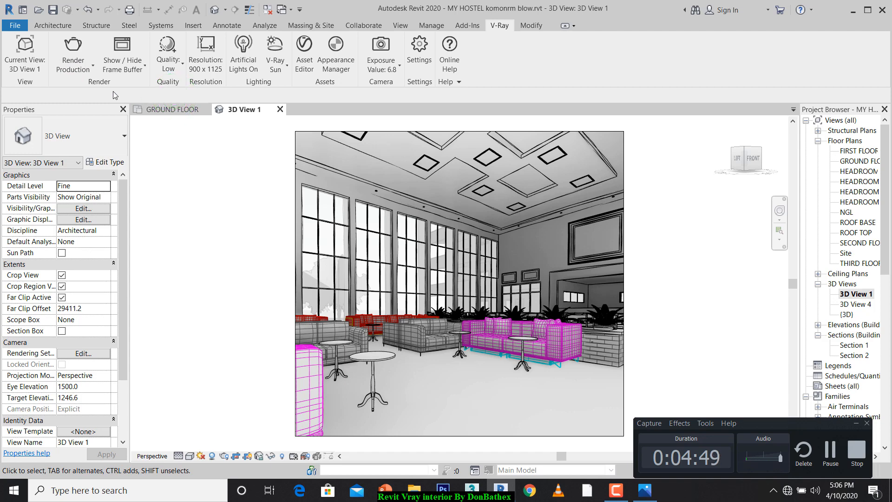
left_click(168, 68)
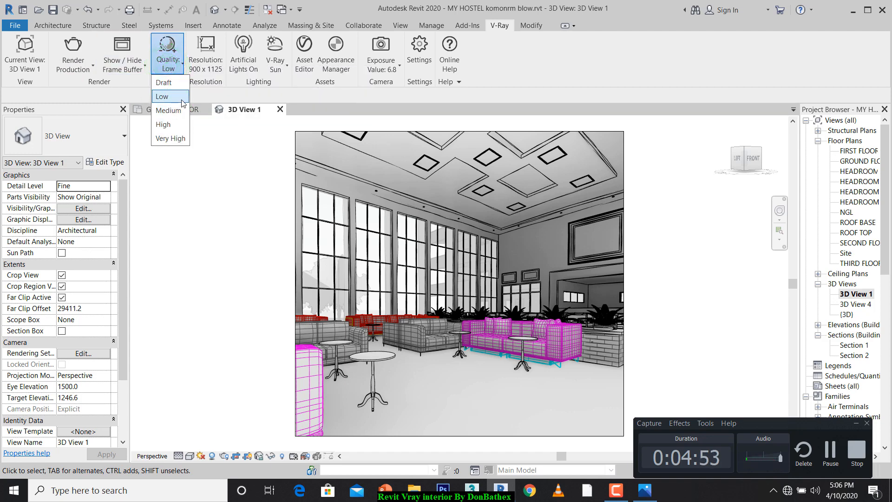
left_click(200, 87)
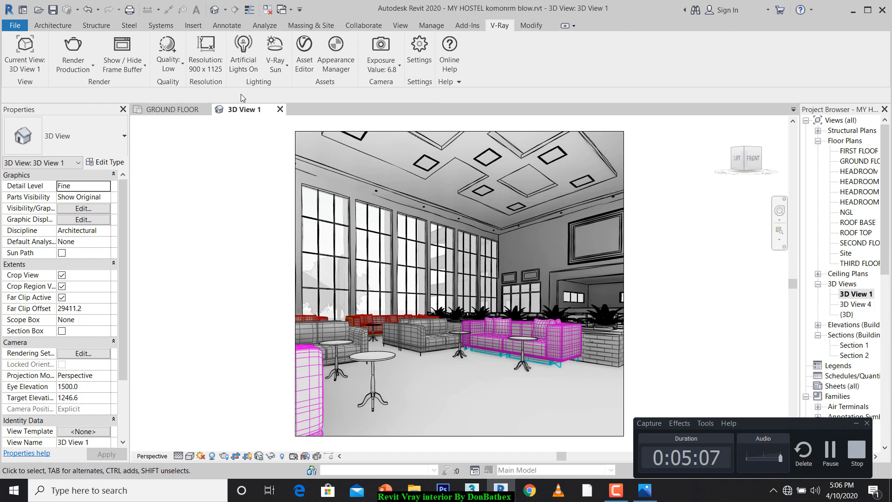
left_click(281, 65)
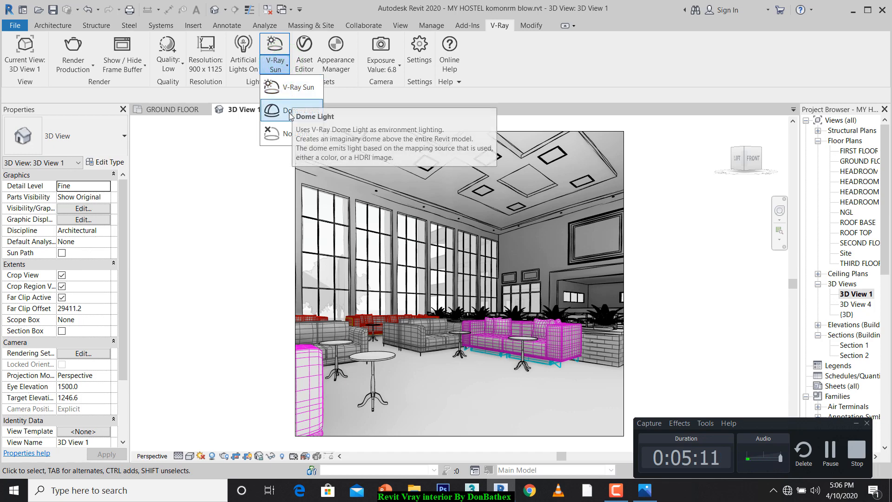
left_click(331, 111)
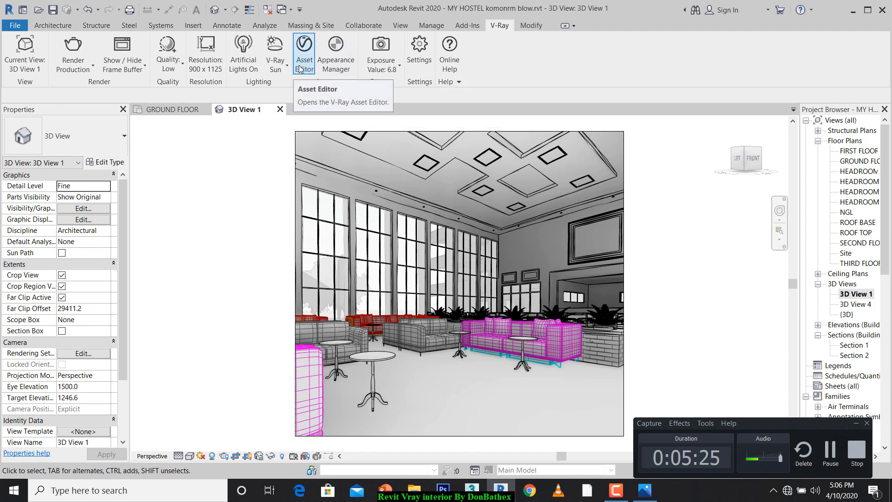
left_click(392, 70)
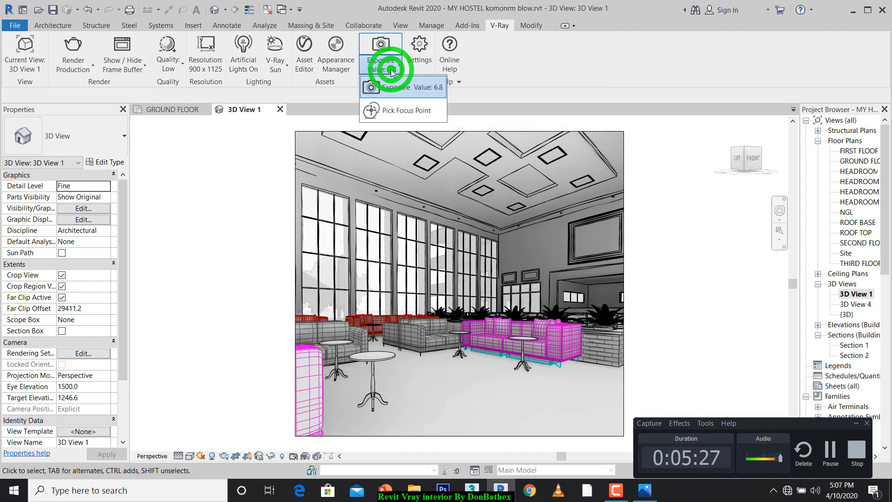
left_click(380, 70)
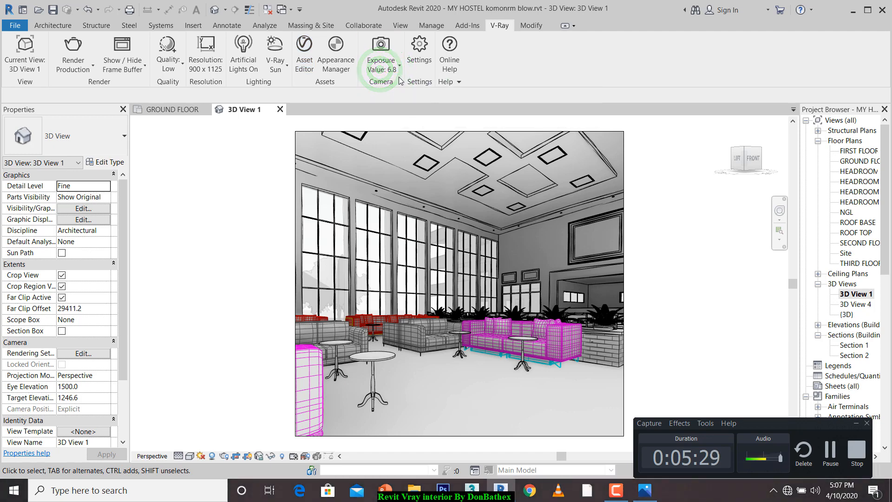
Open the V-Ray settings and review the renderer and channels options
left_click(420, 61)
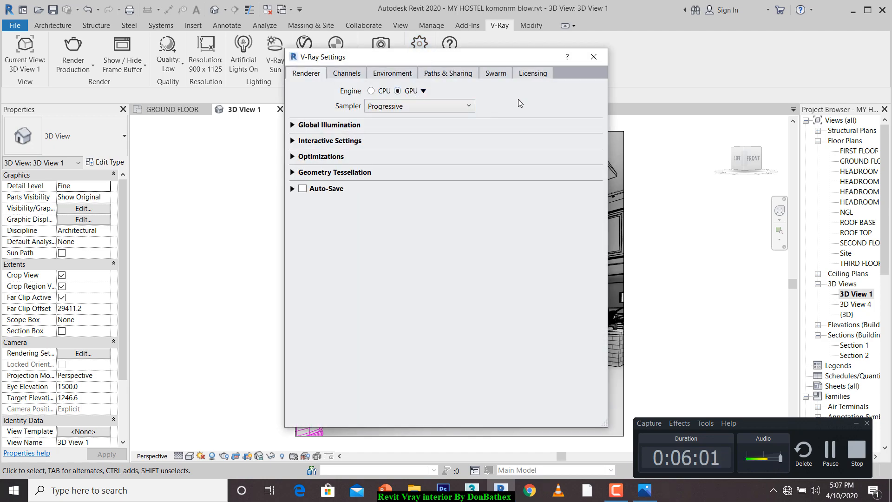
left_click(305, 74)
left_click(346, 74)
left_click(313, 74)
Switch to Photos to examine the finished lounge render donb rev.jpg, and return to the V-Ray settings in Revit
left_click(645, 490)
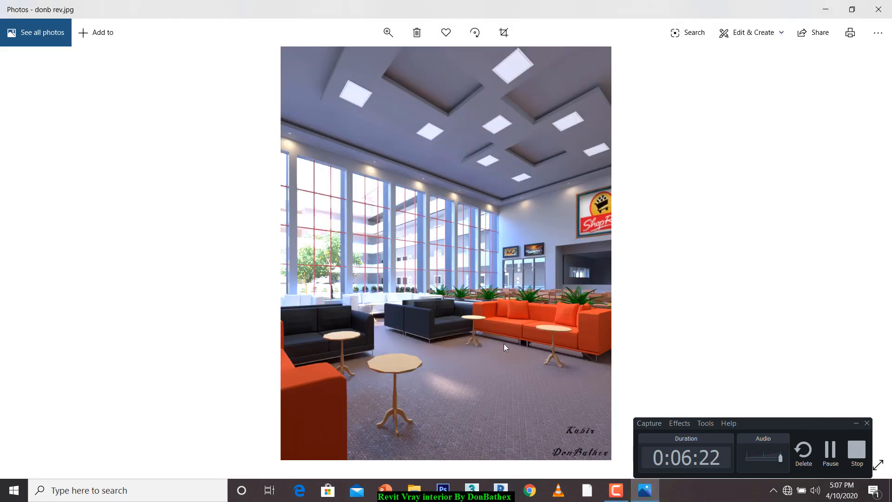
scroll(503, 344, "up", 2)
scroll(500, 335, "down", 2)
left_click(500, 490)
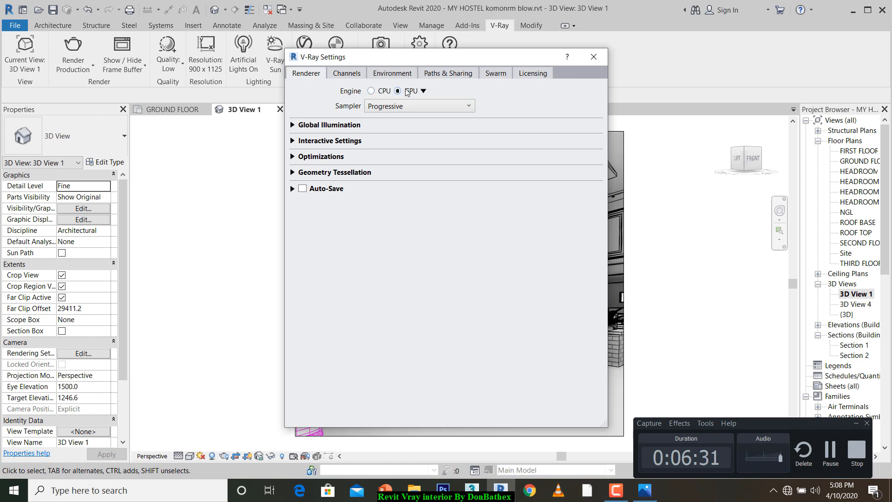
Make C++/CPU the only compute device for V-Ray's GPU engine, disabling the GeForce GT 730M
left_click(422, 91)
left_click(423, 93)
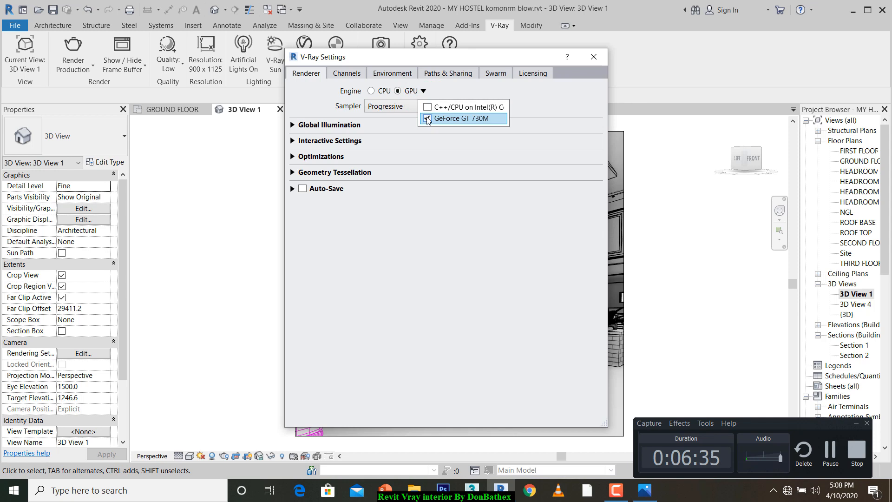
left_click(428, 108)
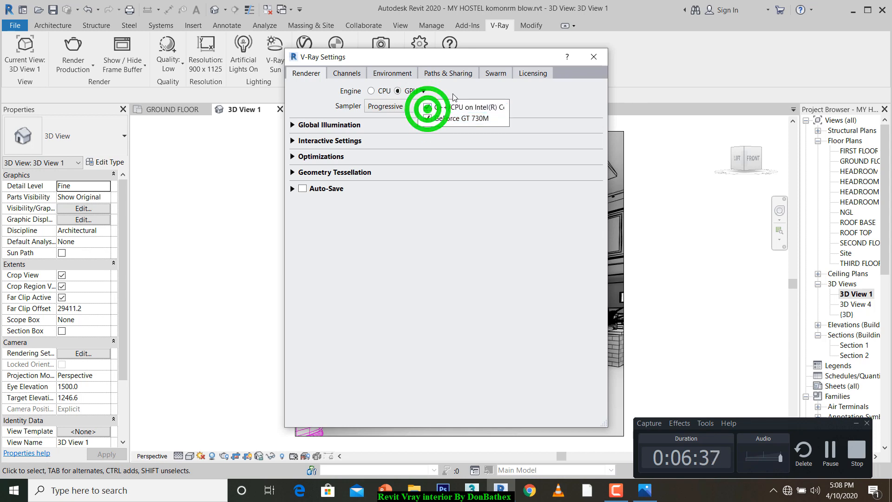
left_click(427, 118)
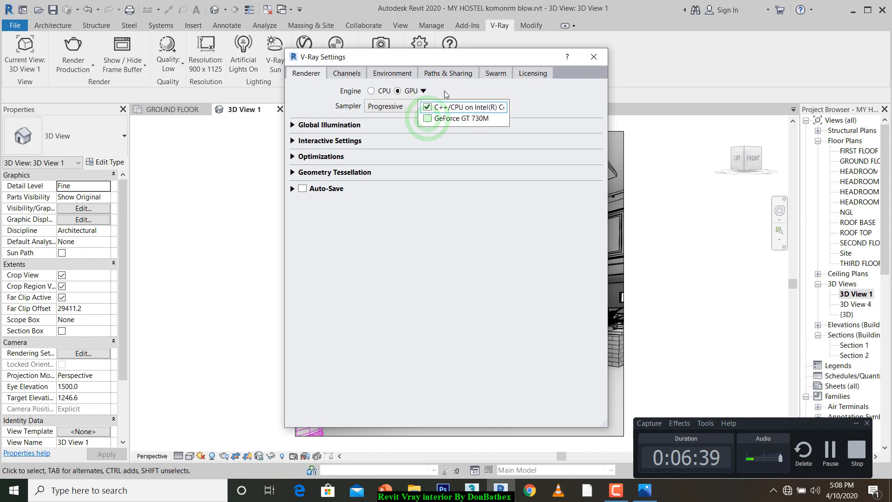
left_click(443, 89)
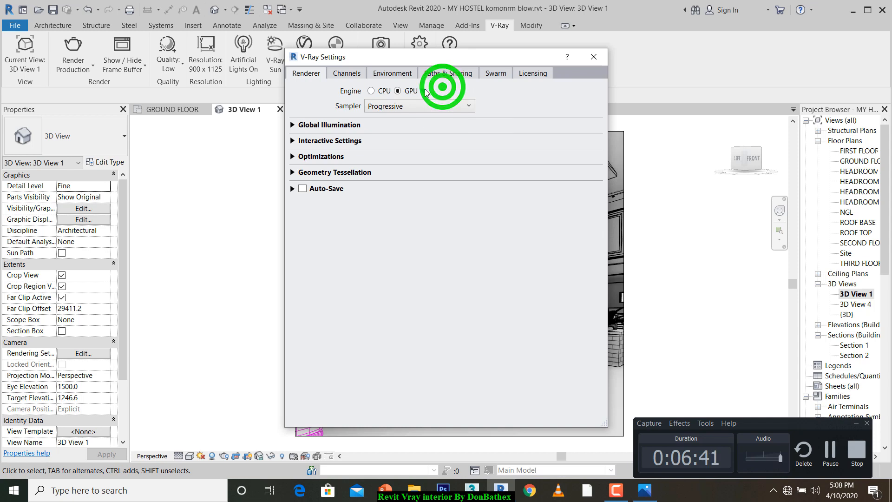
Enable both the C++/CPU device and the GeForce GT 730M for V-Ray's GPU engine
left_click(423, 91)
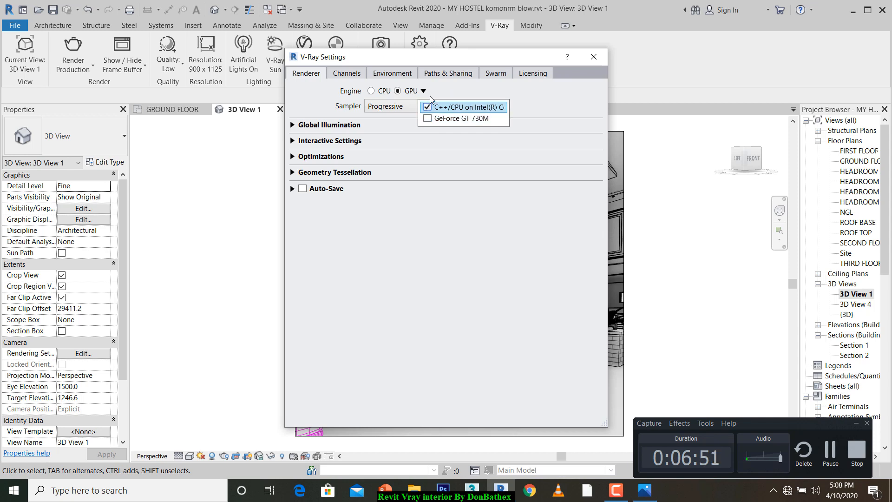
left_click(428, 119)
left_click(427, 108)
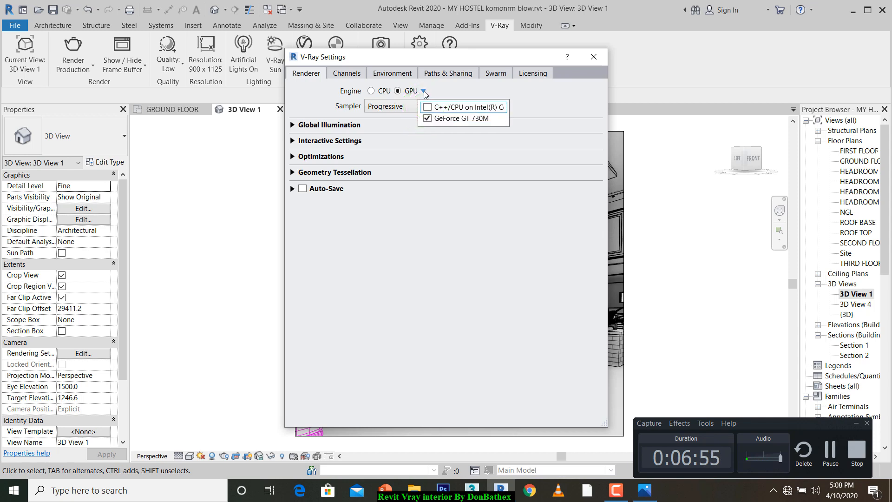
left_click(426, 118)
left_click(426, 106)
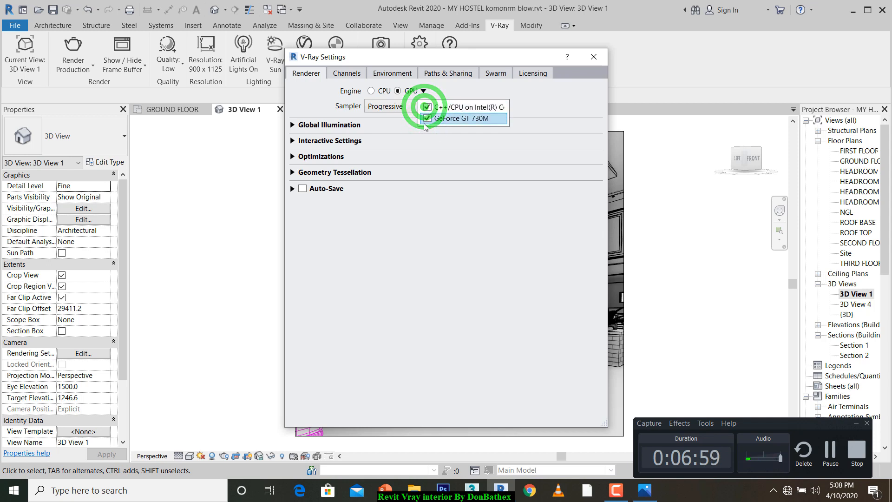
left_click(465, 86)
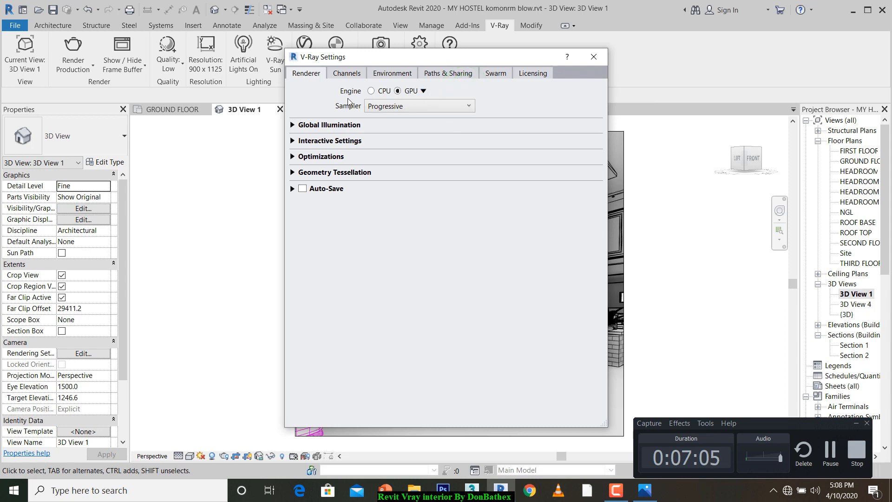
Examine the renderer's sampler, global illumination, interactive, optimization and geometry tessellation settings
left_click(384, 105)
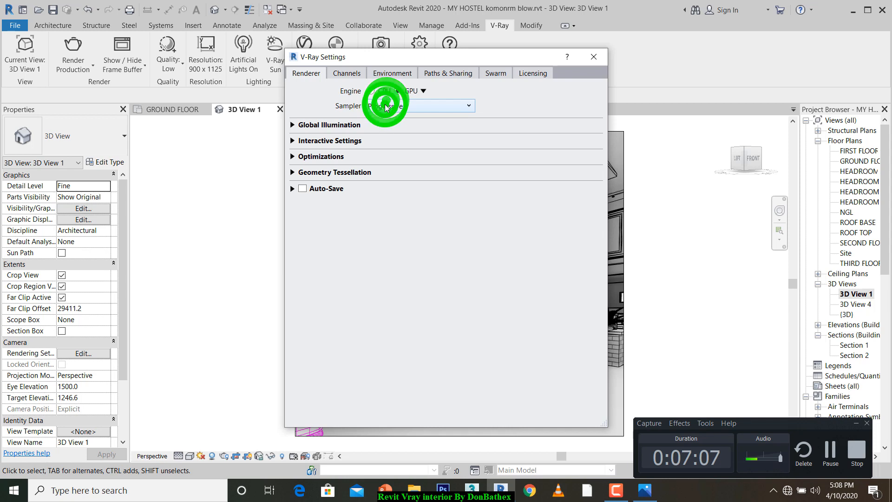
left_click(397, 106)
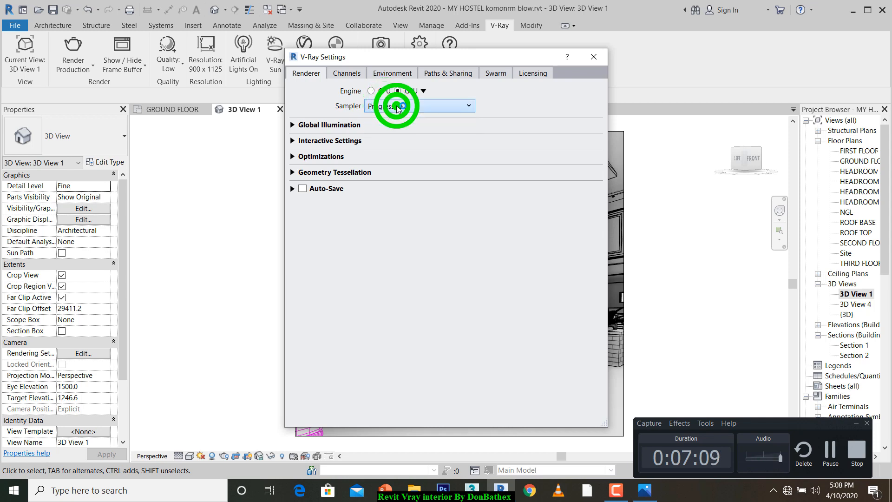
left_click(292, 126)
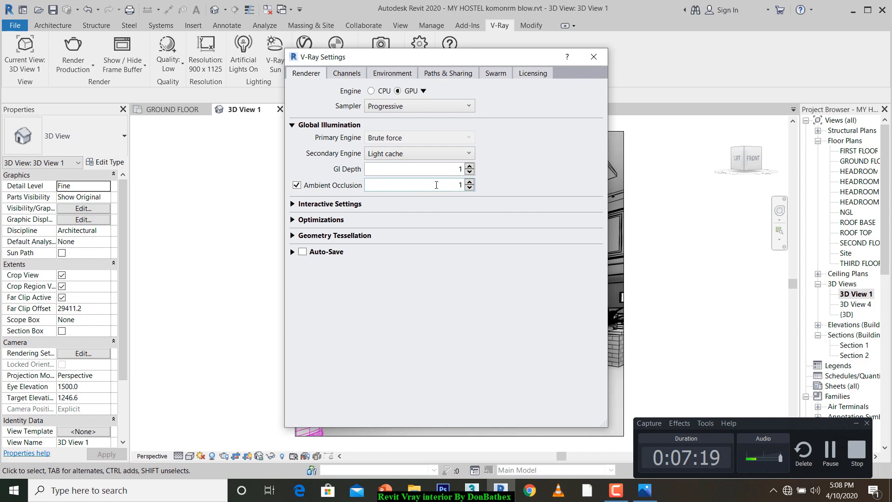
left_click(293, 125)
left_click(292, 141)
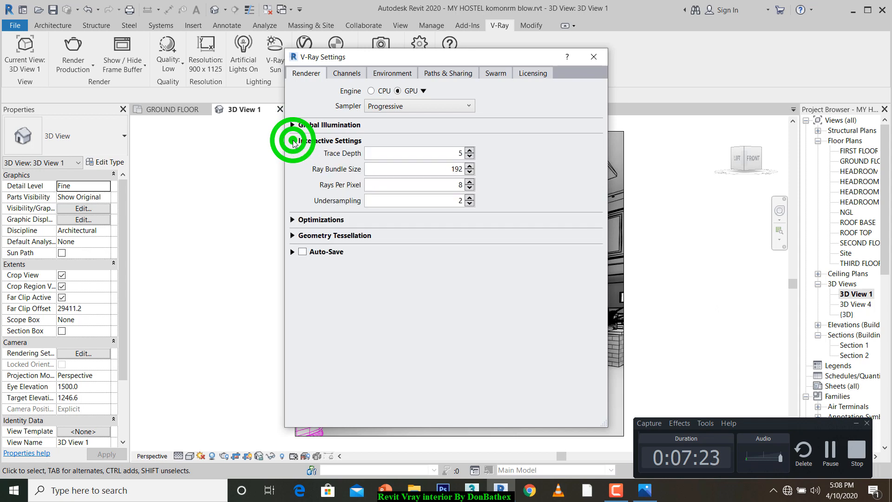
left_click(293, 140)
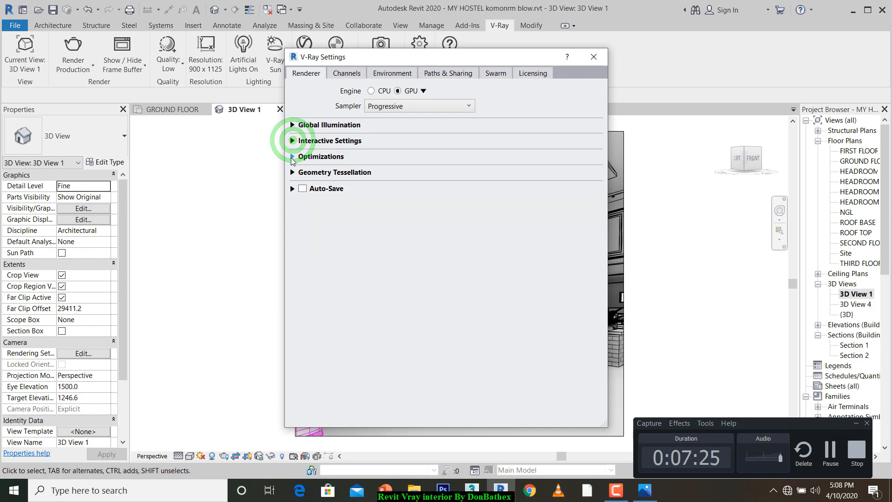
left_click(292, 157)
left_click(292, 157)
left_click(292, 172)
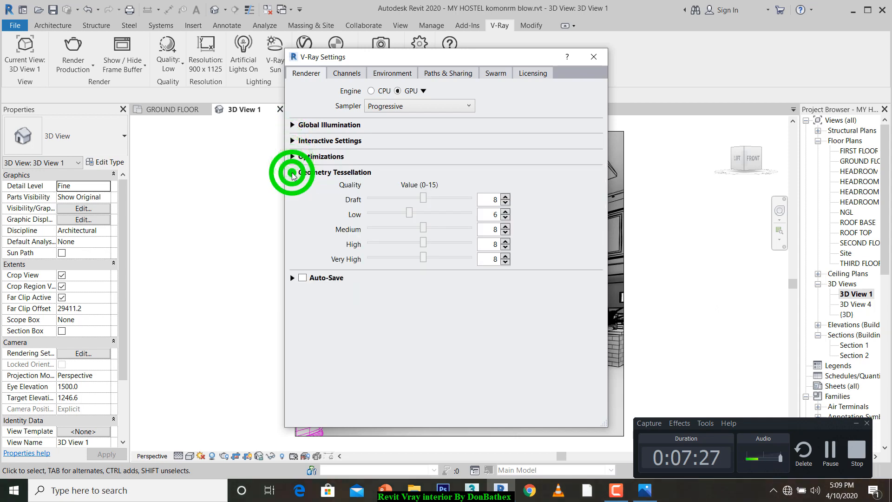
left_click(292, 172)
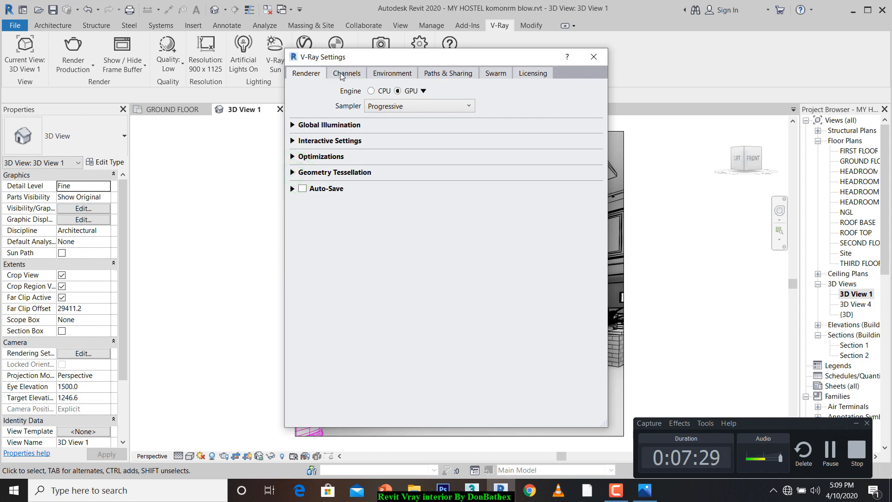
left_click(423, 90)
left_click(424, 91)
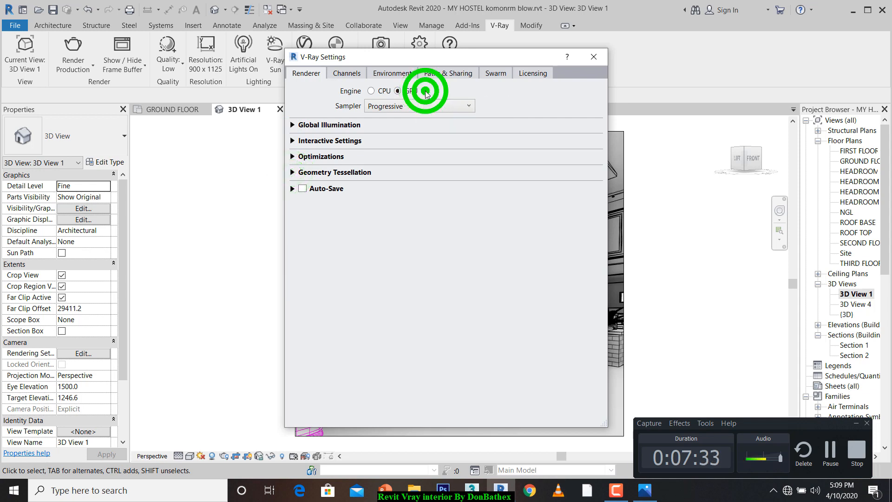
Review the denoiser options among the render channels, close the V-Ray settings and return to the lounge view
left_click(344, 73)
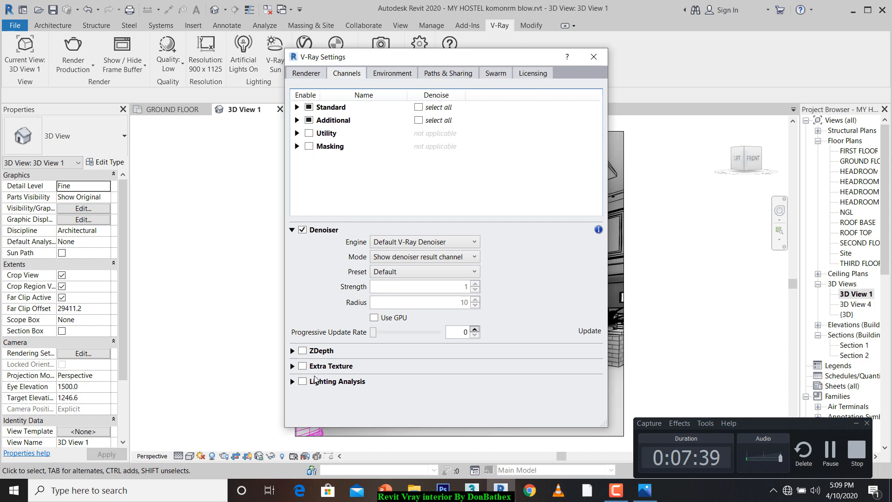
left_click(291, 230)
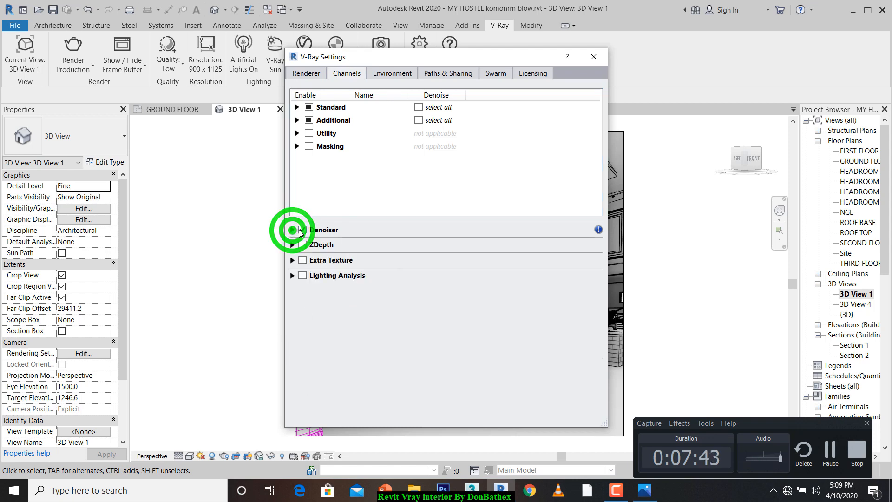
left_click(291, 230)
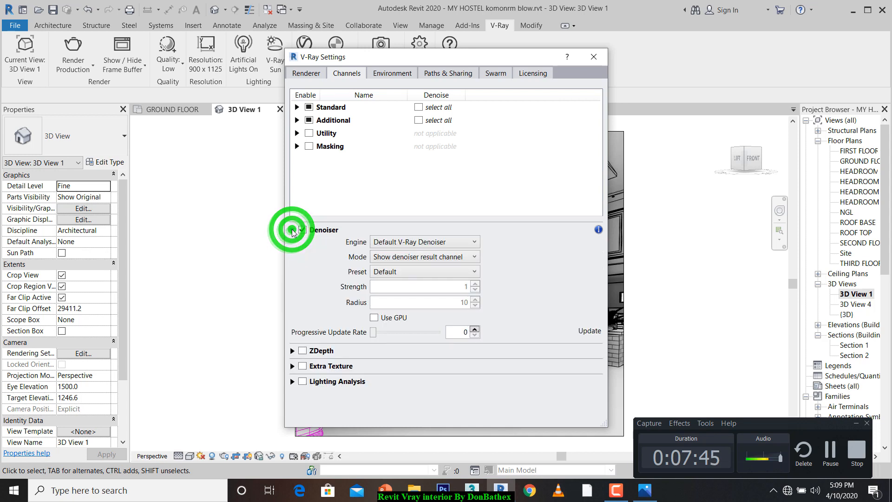
left_click(402, 242)
left_click(402, 242)
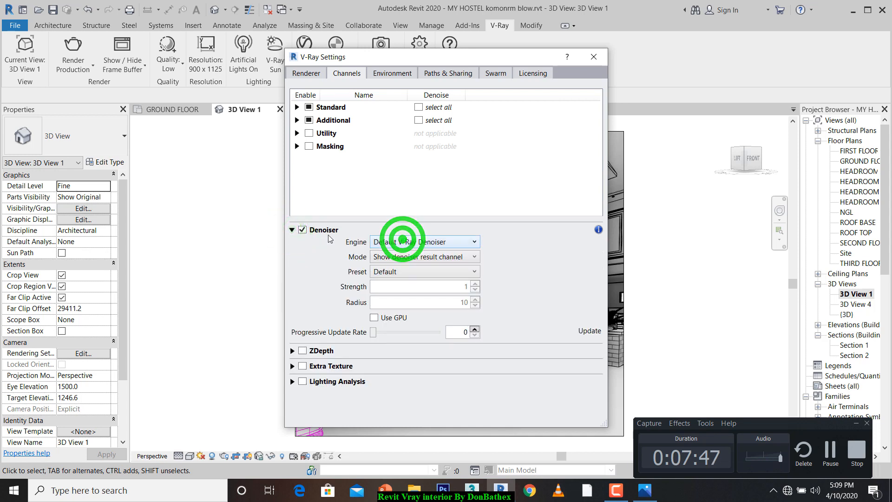
left_click(291, 230)
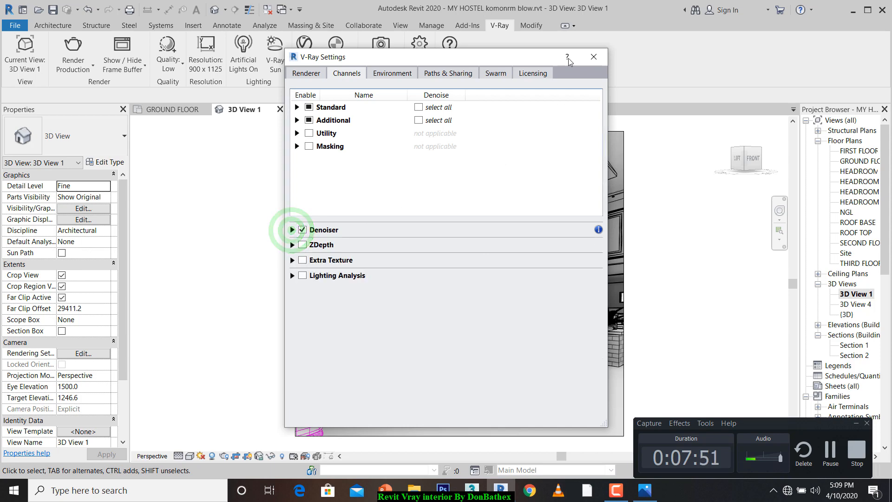
left_click(597, 57)
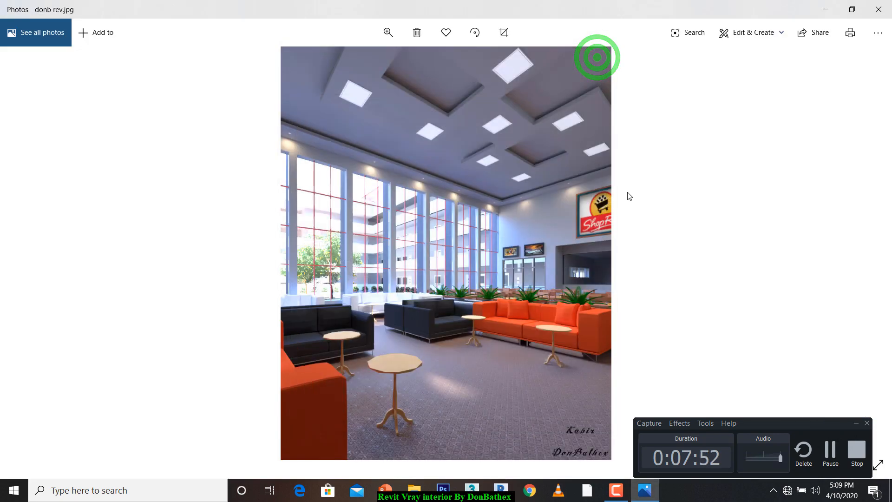
left_click(502, 490)
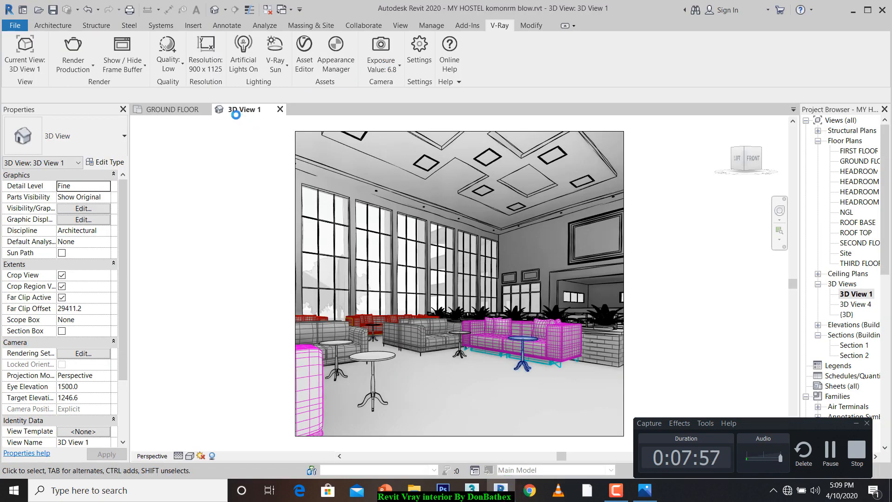
Open the V-Ray Appearance Manager beside the lounge view and look through the project's material list
left_click(329, 64)
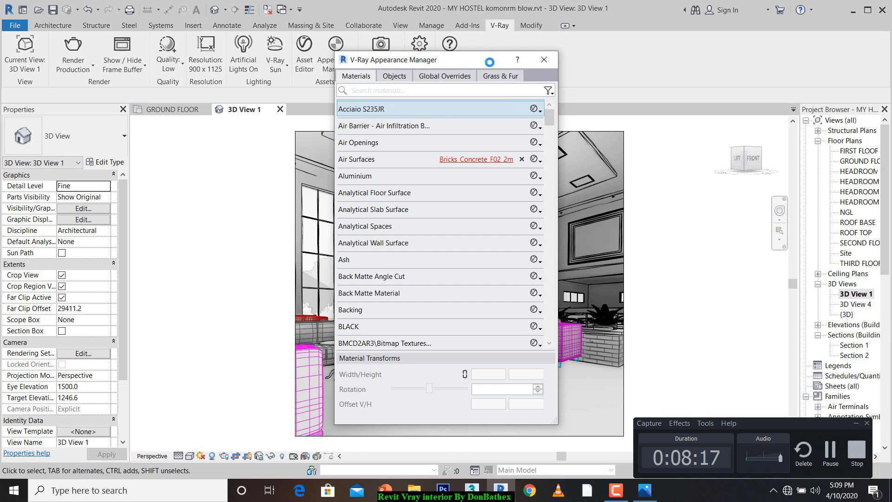
left_click_drag(470, 65, 514, 43)
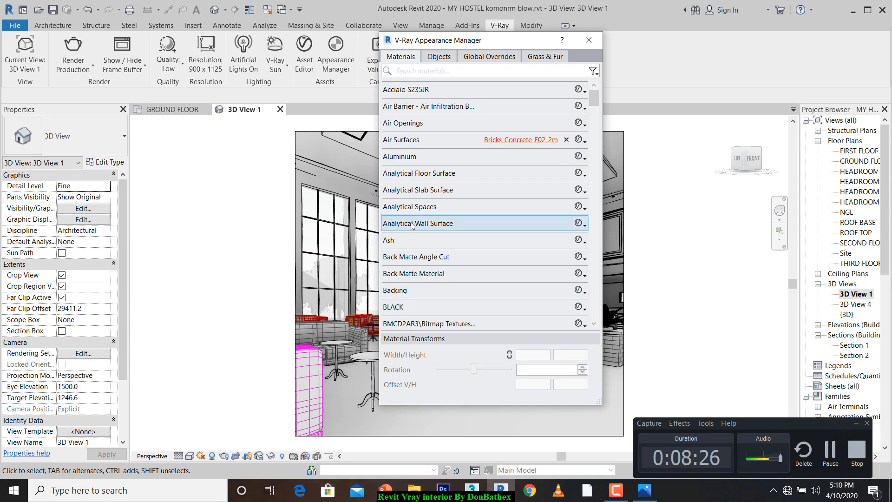
scroll(426, 222, "down", 2)
scroll(446, 242, "down", 7)
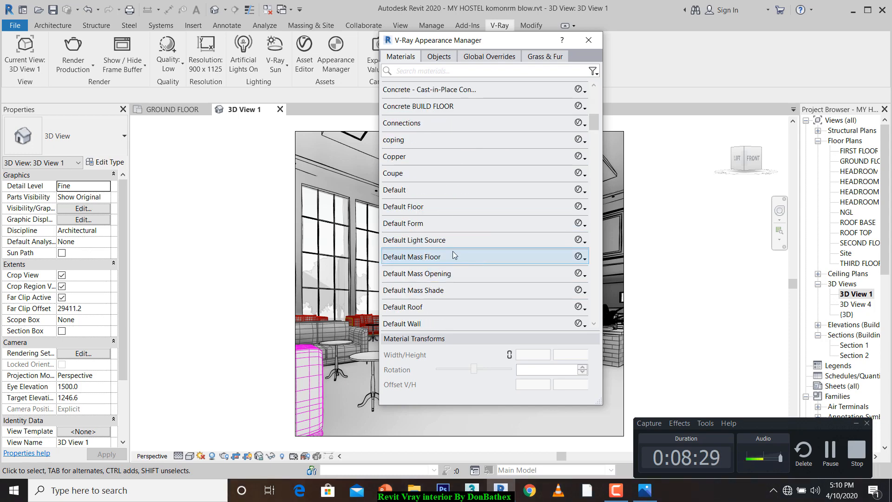
scroll(452, 254, "down", 2)
scroll(452, 253, "up", 9)
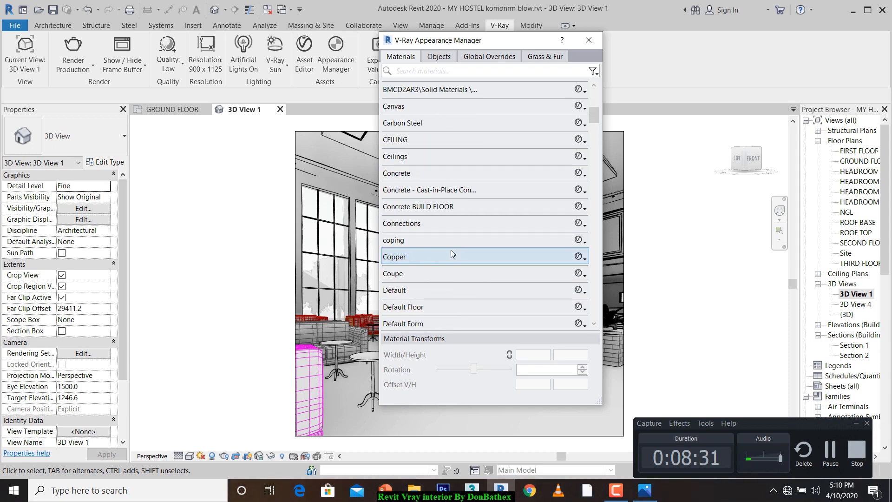
scroll(451, 253, "up", 1)
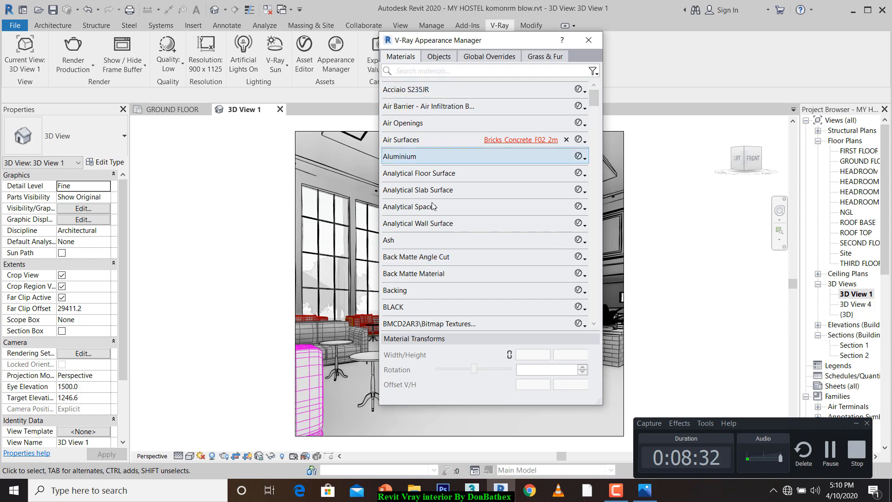
scroll(429, 291, "down", 1)
scroll(432, 288, "down", 5)
scroll(452, 109, "up", 7)
scroll(474, 102, "down", 1)
left_click_drag(428, 38, 510, 33)
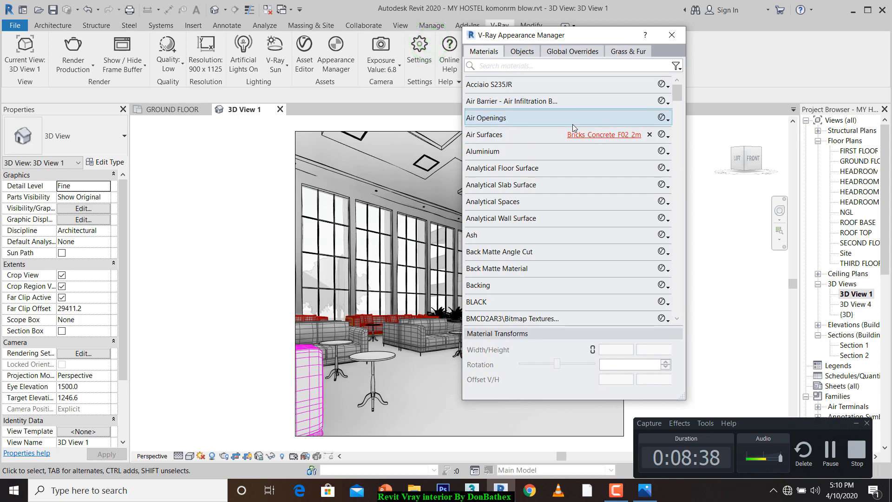
scroll(515, 143, "down", 4)
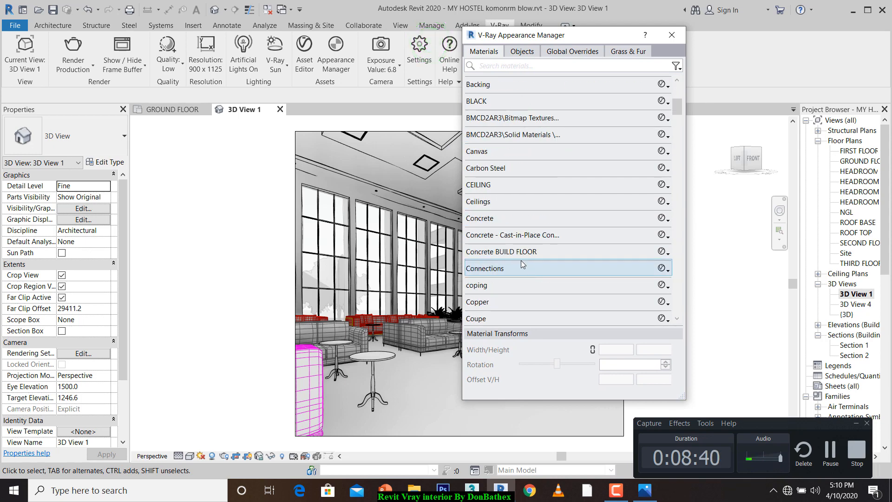
scroll(511, 246, "down", 4)
scroll(554, 188, "up", 8)
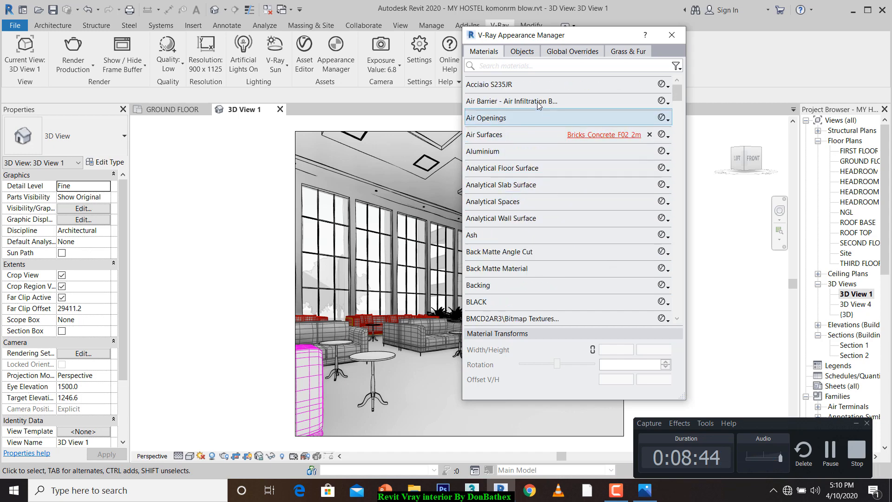
Start choosing a V-Ray material file for Air Openings and browse to the V-Ray for Revit materials folder
left_click(576, 119)
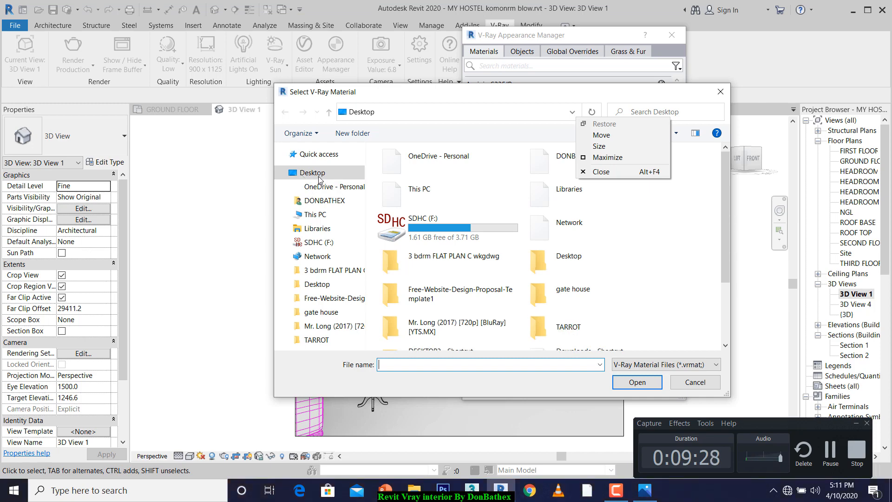
left_click(680, 224)
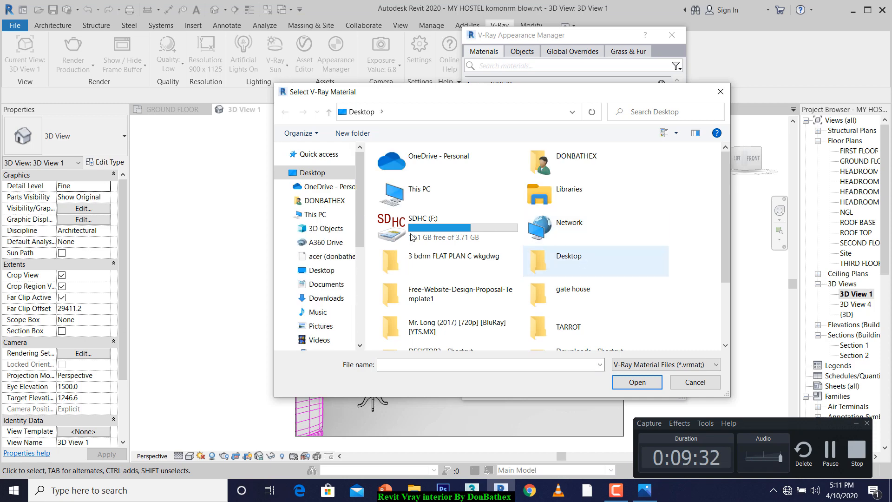
left_click(668, 237)
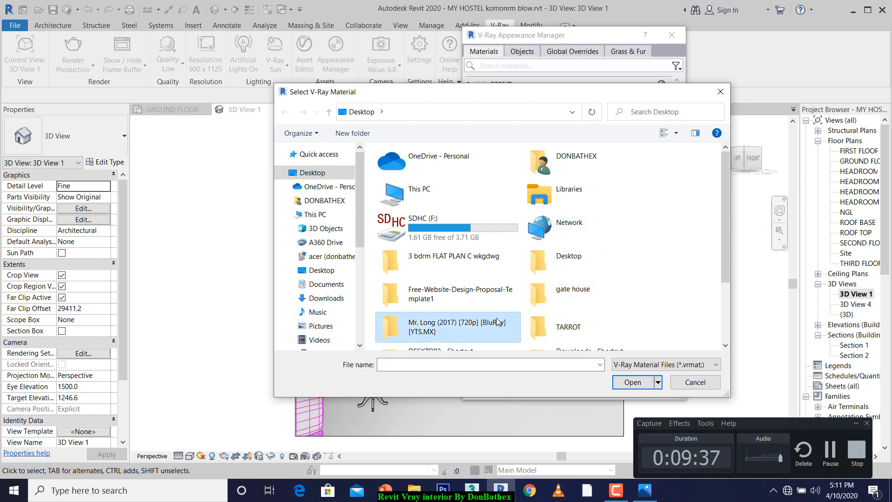
scroll(520, 316, "down", 2)
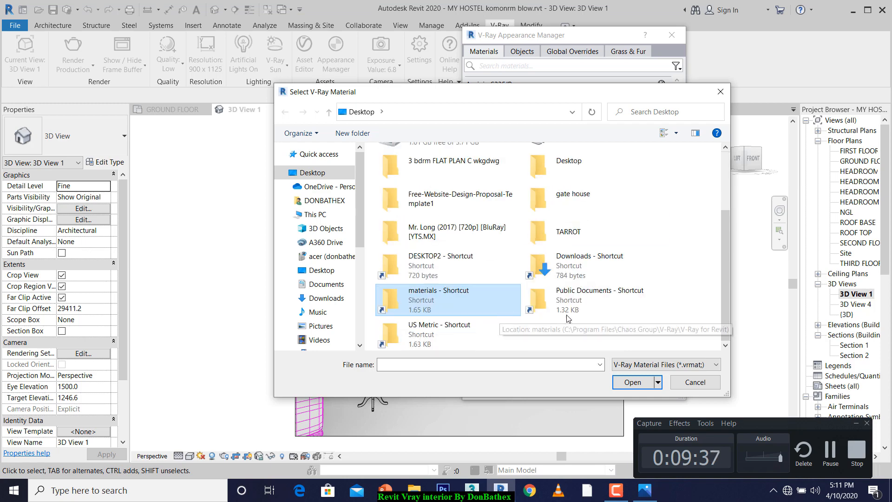
left_click(439, 298)
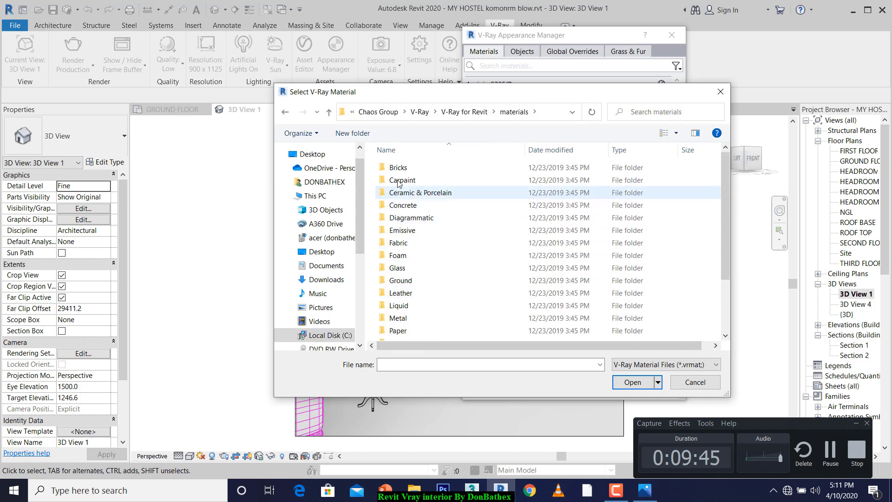
Review the materials folder's path and category folders, and look through the brick materials in the Bricks folder
left_click(398, 168)
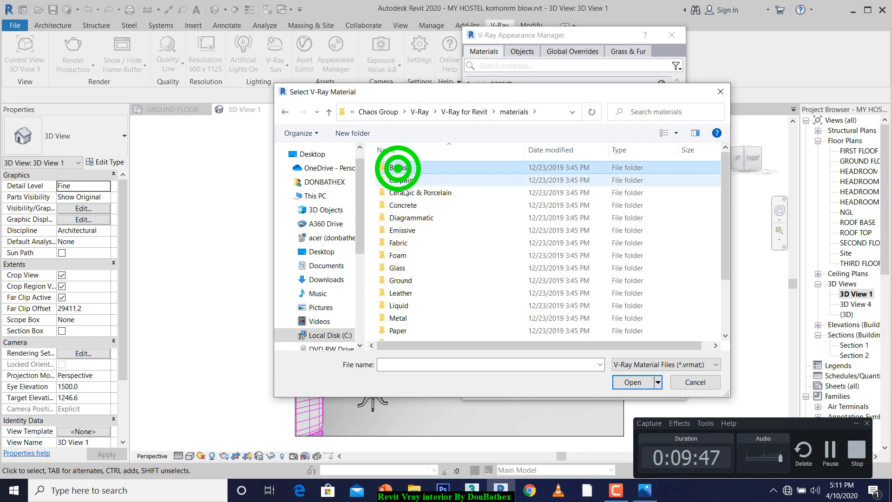
double_click(422, 171)
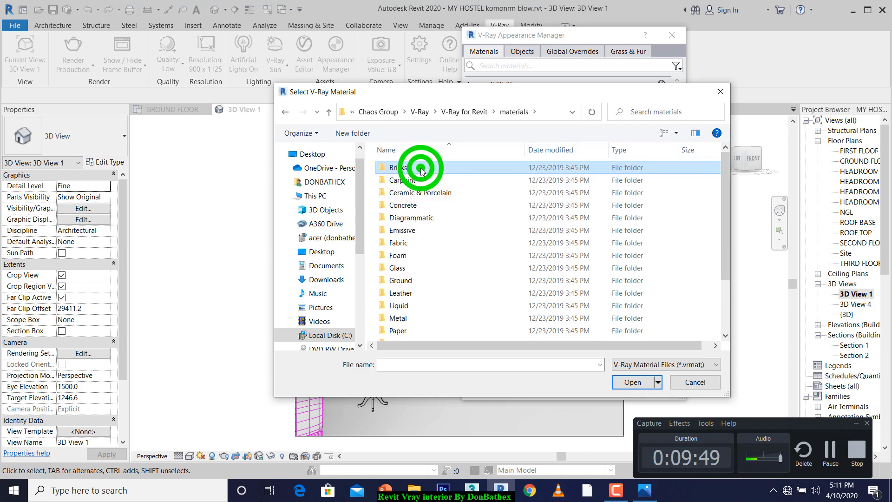
left_click(289, 114)
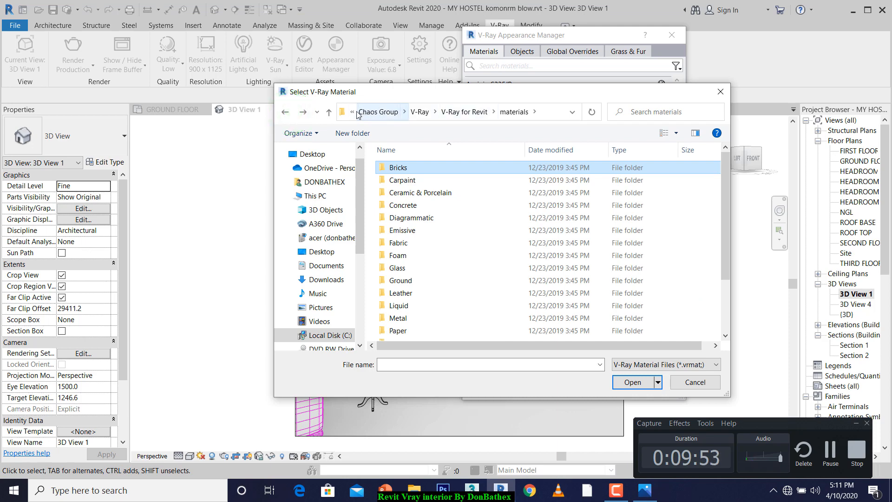
left_click(352, 112)
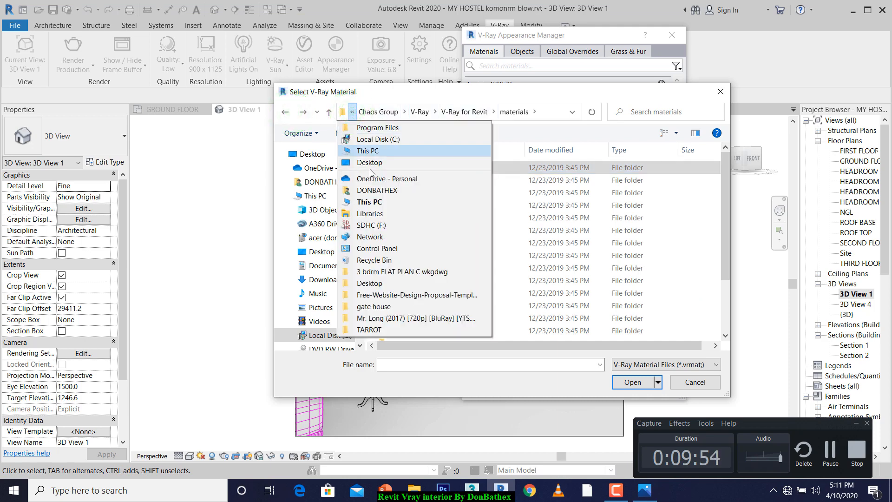
mouse_move(417, 113)
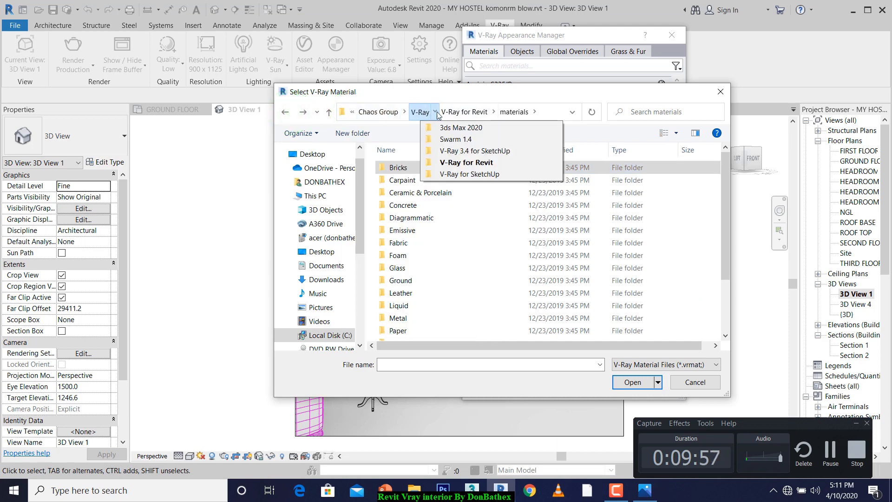
mouse_move(516, 113)
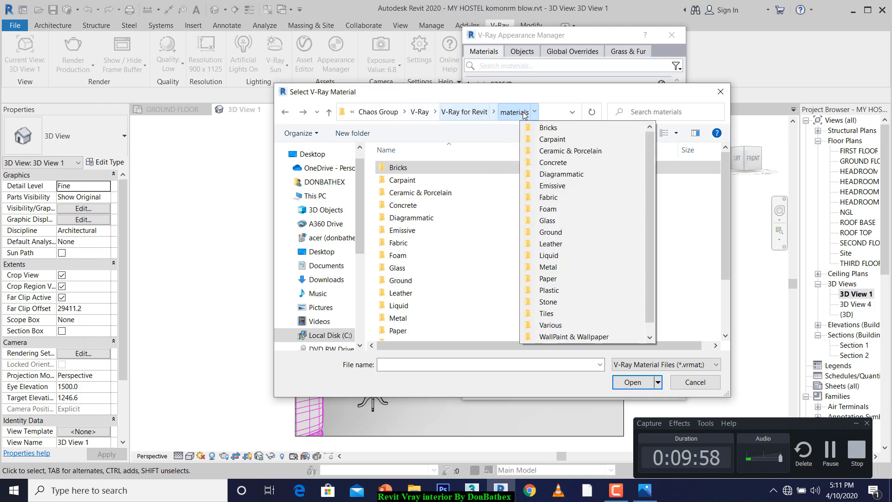
left_click(470, 92)
left_click(410, 166)
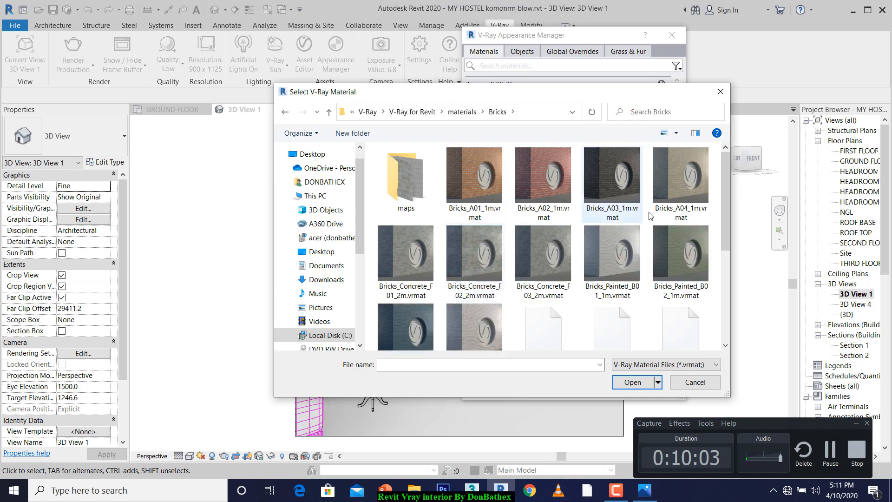
left_click_drag(721, 197, 727, 220)
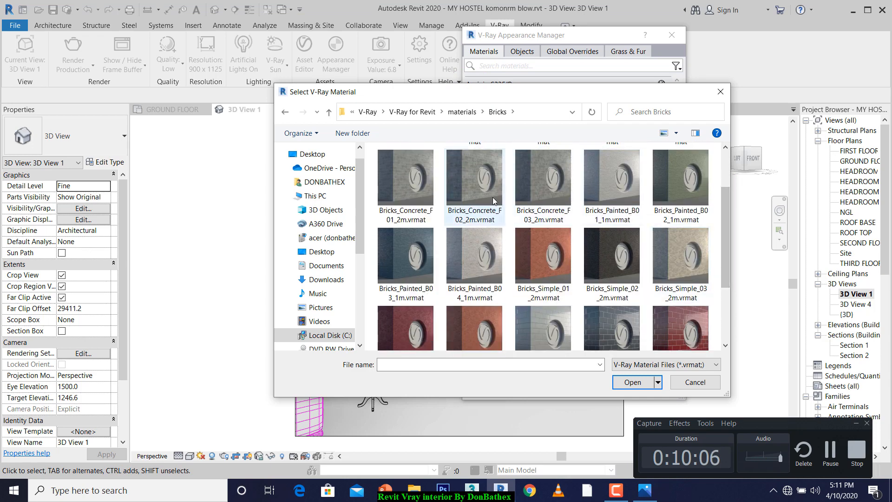
Look through the Glass folder's materials, select Glass_Frosted.vrmat and cancel the material selection
key("BackSpace")
scroll(408, 283, "down", 3)
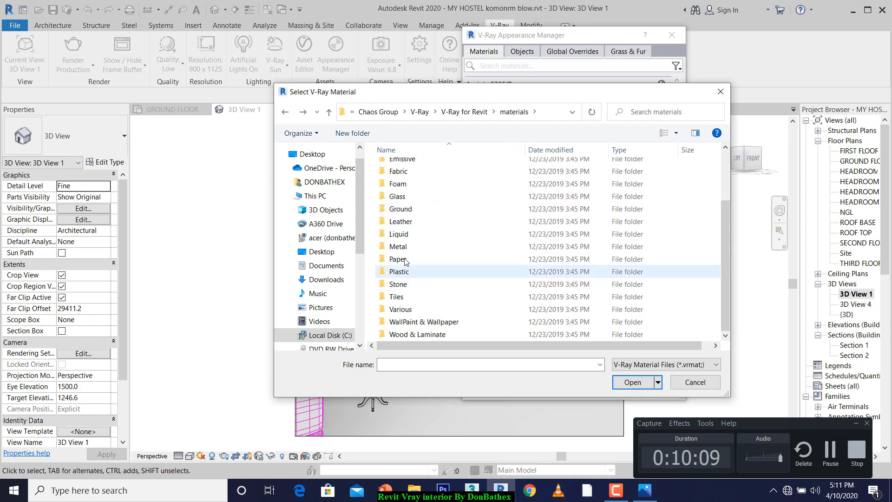
scroll(405, 261, "up", 2)
double_click(401, 198)
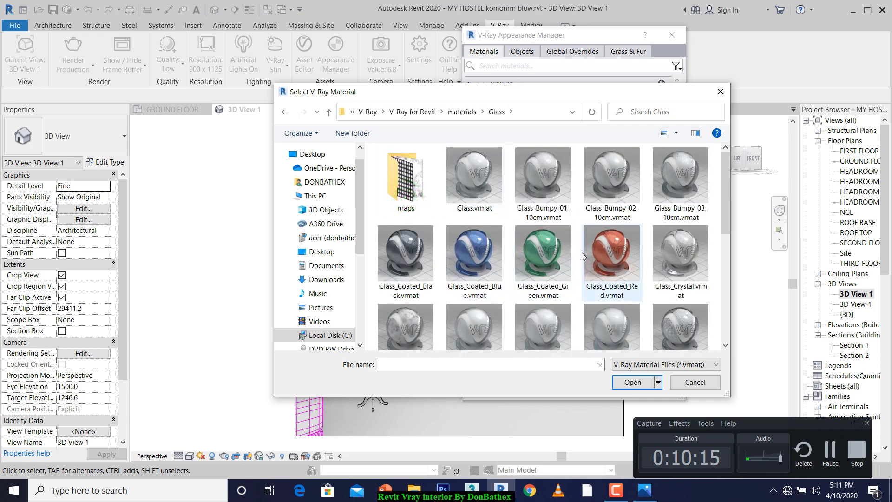
scroll(582, 252, "down", 5)
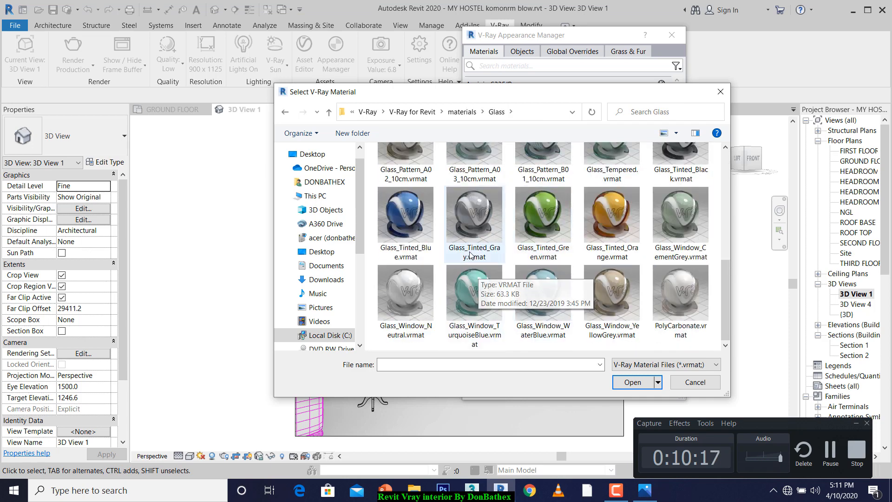
scroll(484, 186, "up", 3)
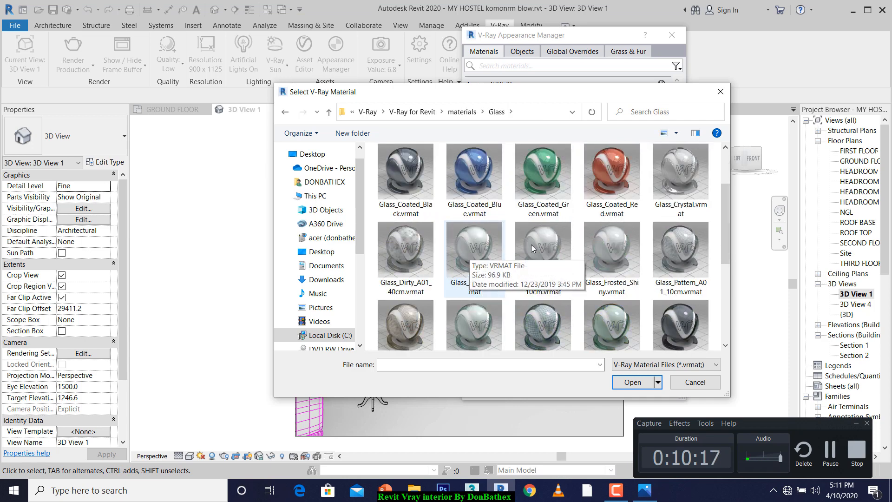
left_click(469, 246)
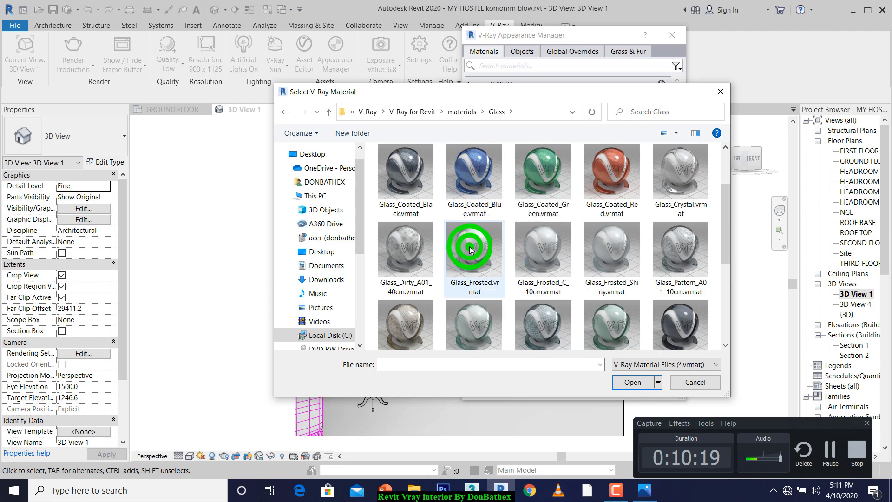
left_click(629, 385)
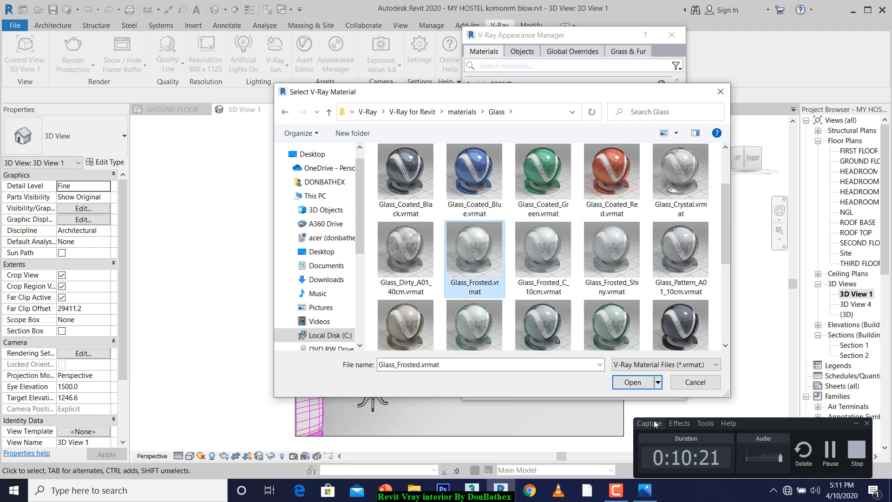
left_click(689, 383)
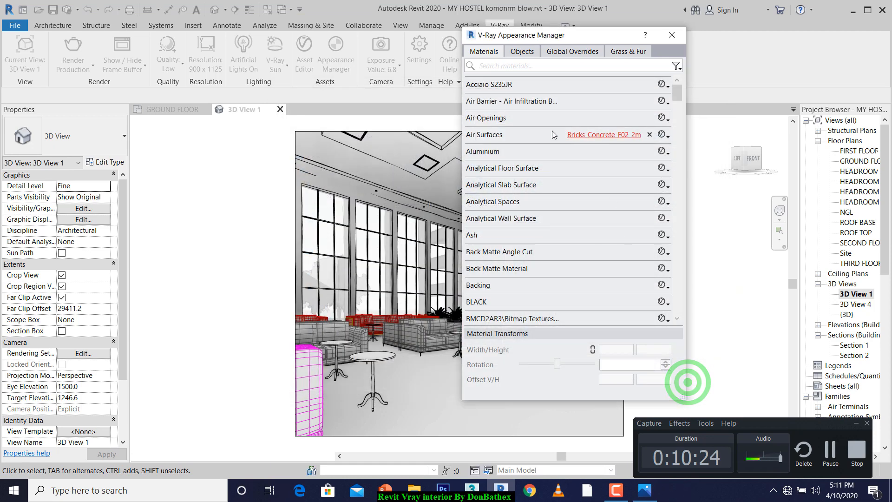
Look over the material list, open Air Surfaces' Bricks_Concrete_F02_2m material in the V-Ray Asset Editor and close the editor
scroll(581, 208, "down", 3)
scroll(576, 222, "up", 3)
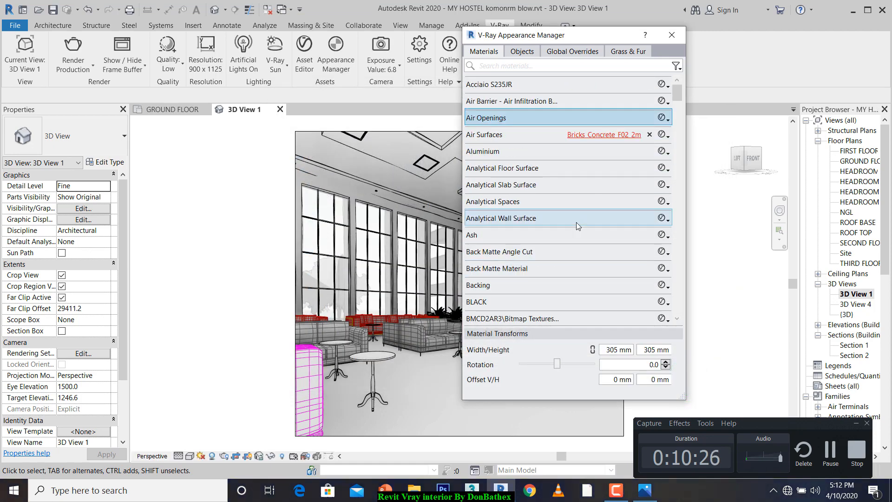
scroll(536, 168, "down", 2)
scroll(538, 160, "up", 2)
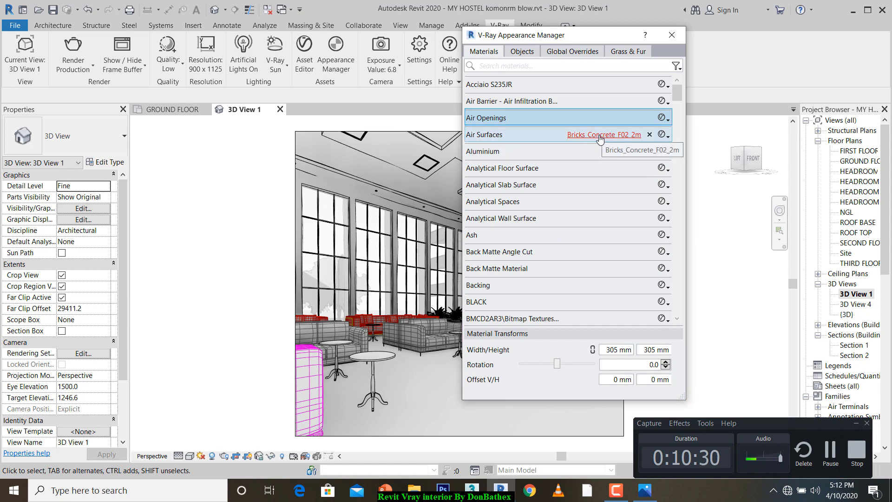
left_click(599, 135)
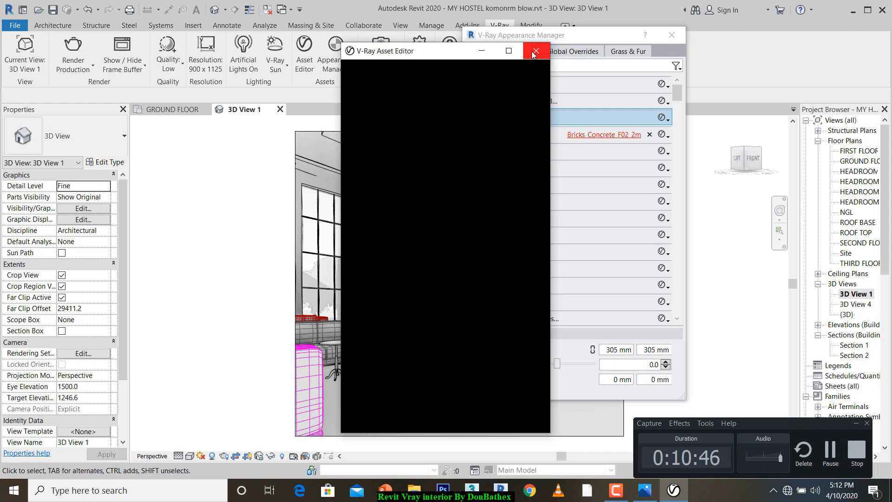
left_click(535, 53)
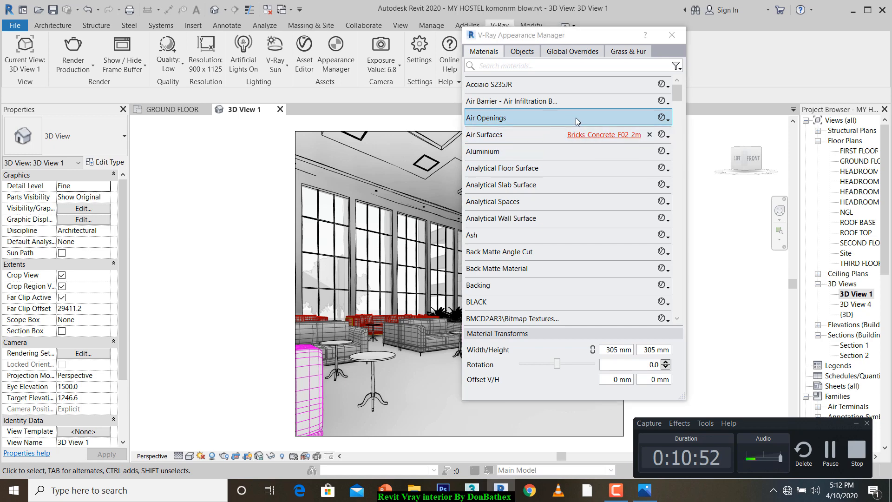
Assign the material file Bricks_A01_1m.vrmat from the V-Ray for Revit Bricks folder to Air Openings
right_click(575, 118)
left_click(627, 254)
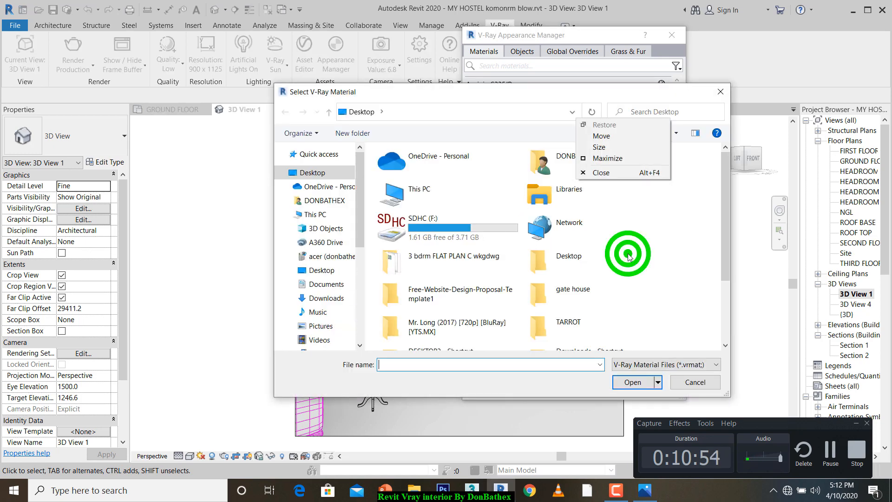
left_click(674, 238)
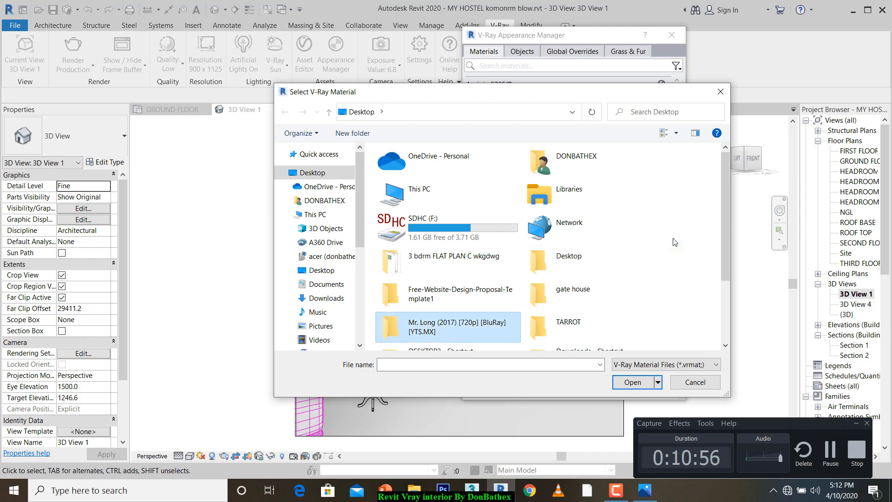
scroll(441, 279, "down", 3)
double_click(429, 298)
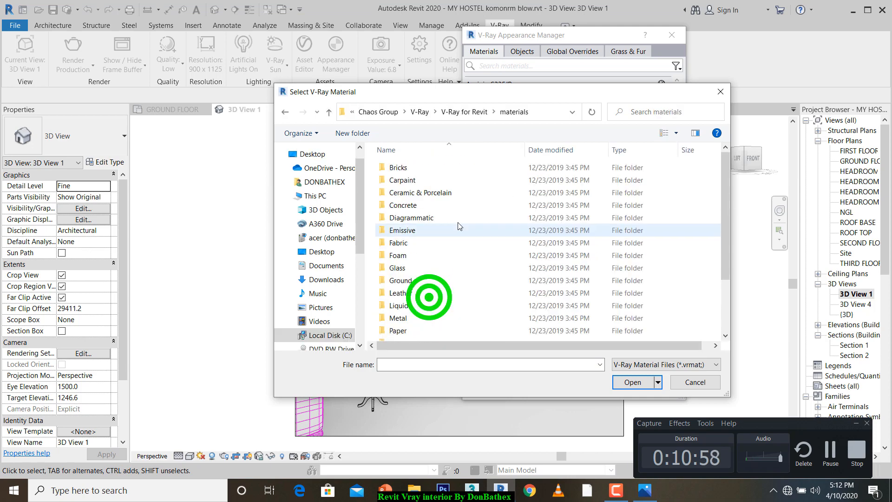
double_click(435, 167)
left_click(484, 178)
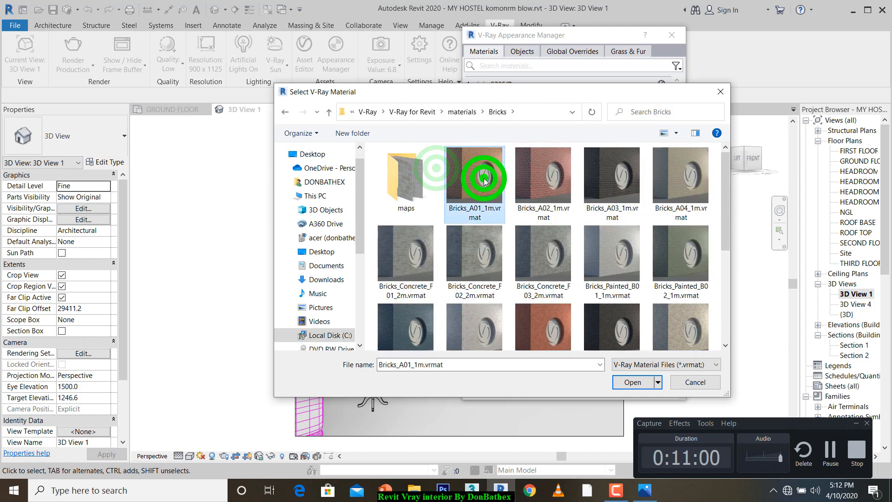
left_click(634, 382)
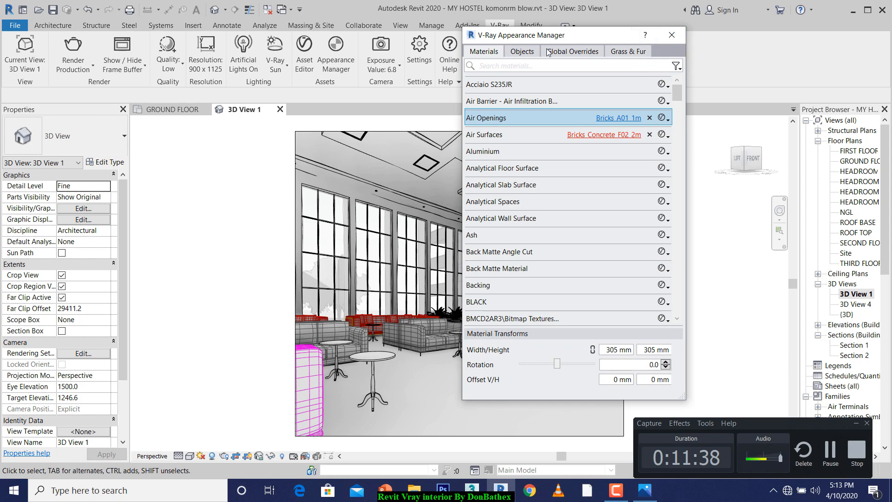
Review the Appearance Manager's object, global override and grass and fur options, and close the manager
left_click(522, 52)
left_click(574, 52)
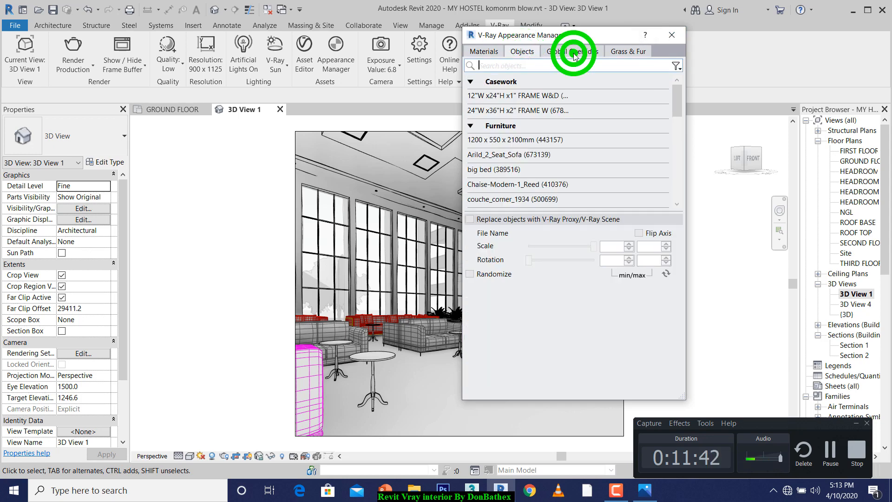
left_click(631, 51)
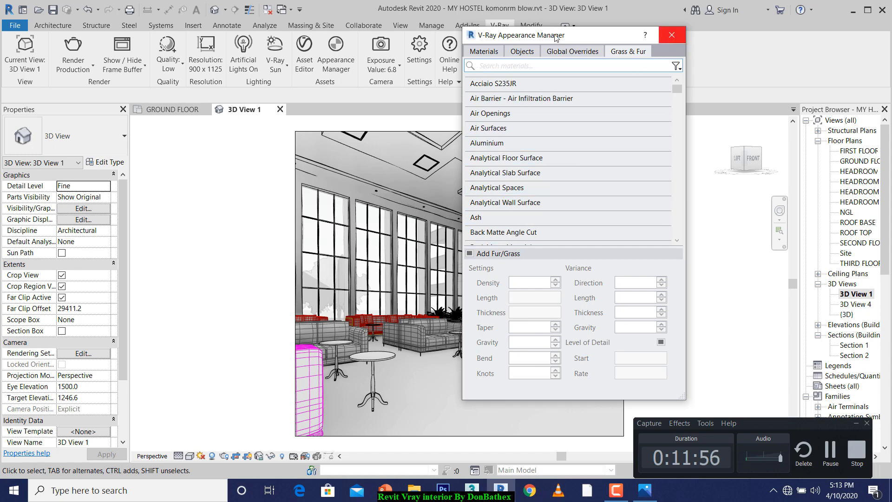
left_click(485, 50)
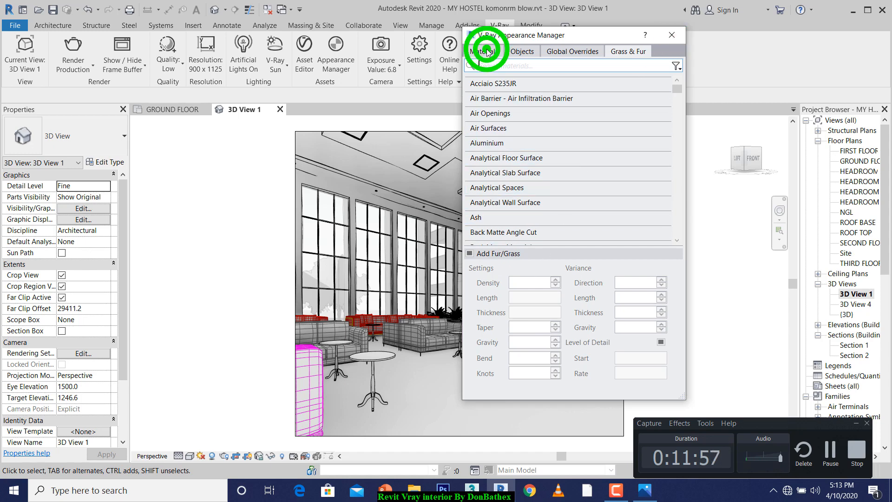
left_click(671, 37)
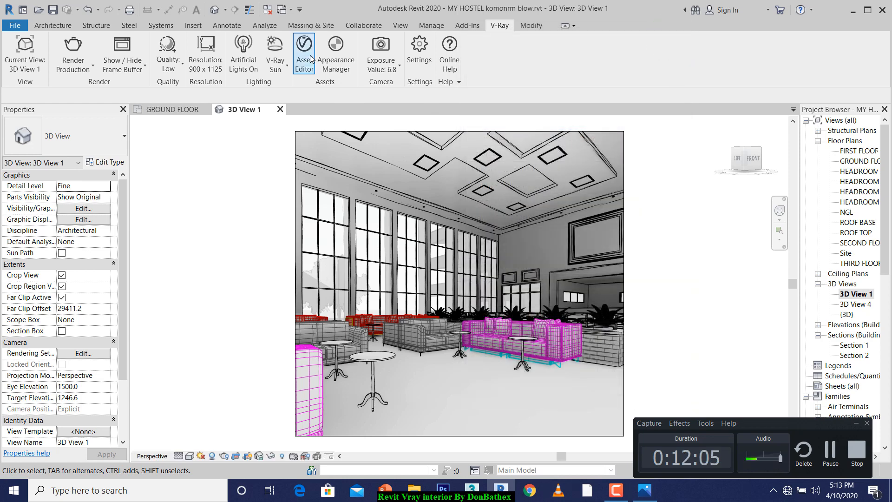
Open the V-Ray Asset Editor and expand the Bricks_A01_1m material to examine its bitmaps
left_click(311, 57)
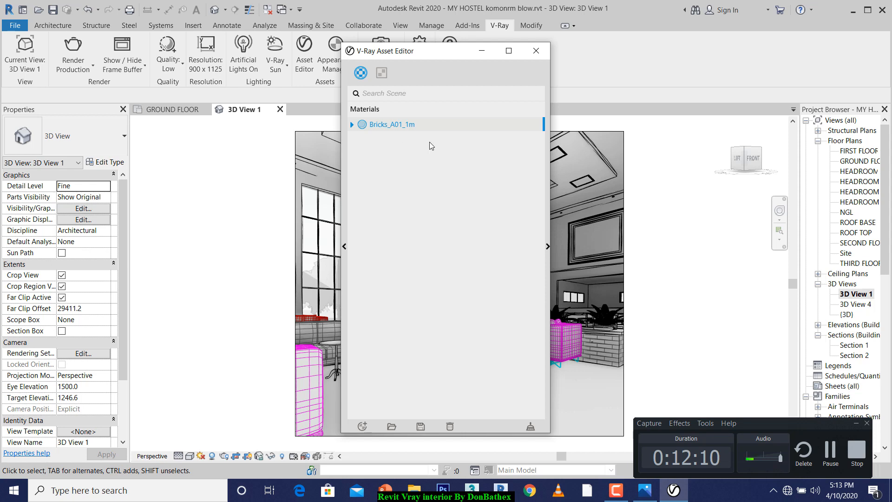
left_click(548, 245)
left_click(351, 124)
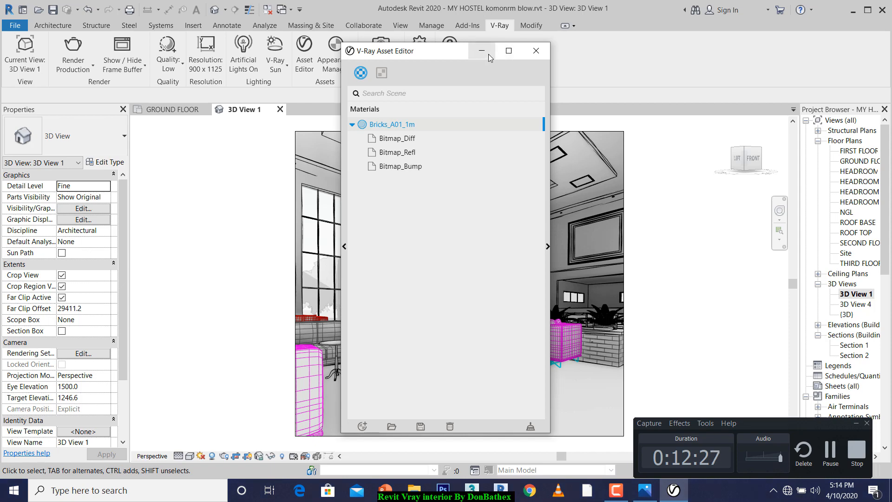
Show the preview and VRayBRDF parameters of the Bricks_A01_1m material, and close the V-Ray Asset Editor
left_click(830, 449)
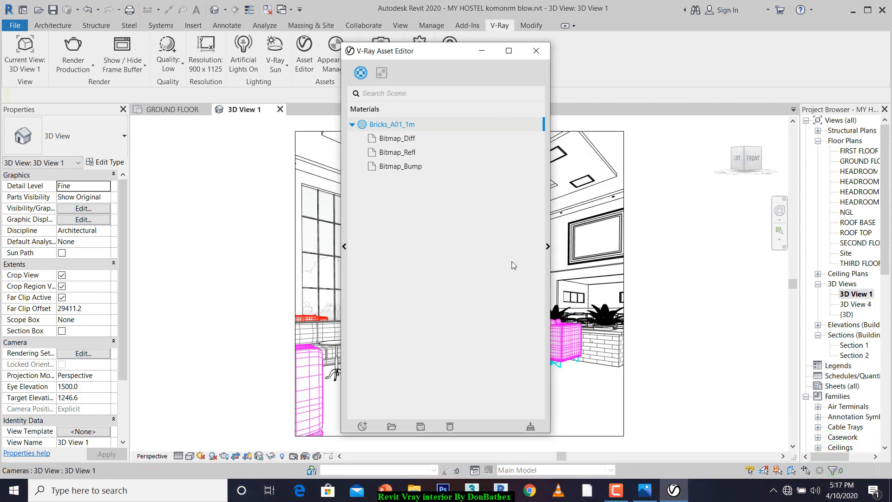
left_click(547, 247)
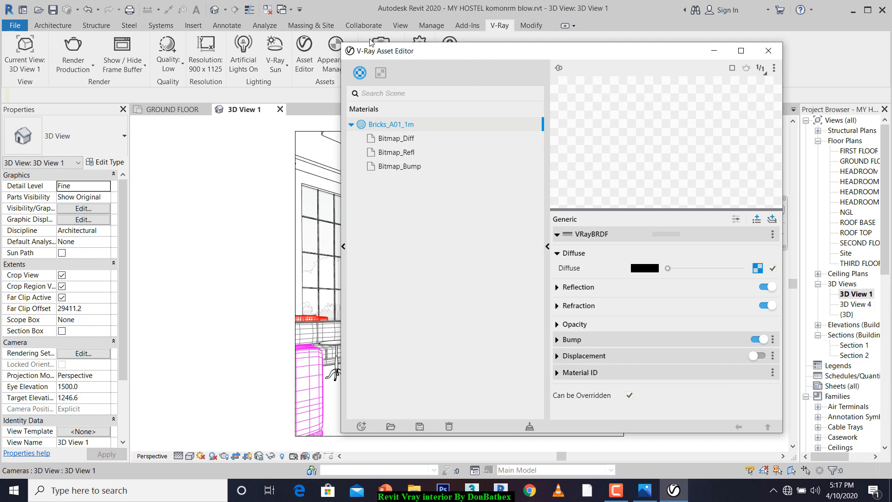
left_click_drag(408, 51, 340, 48)
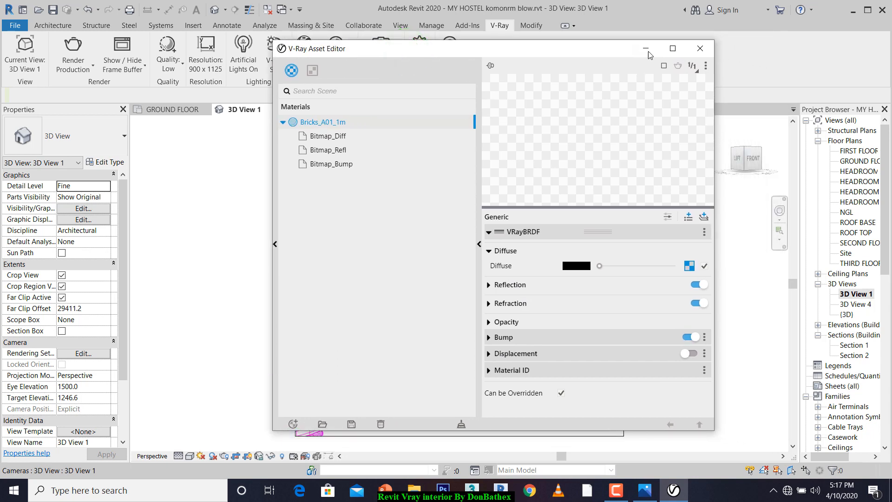
left_click(700, 49)
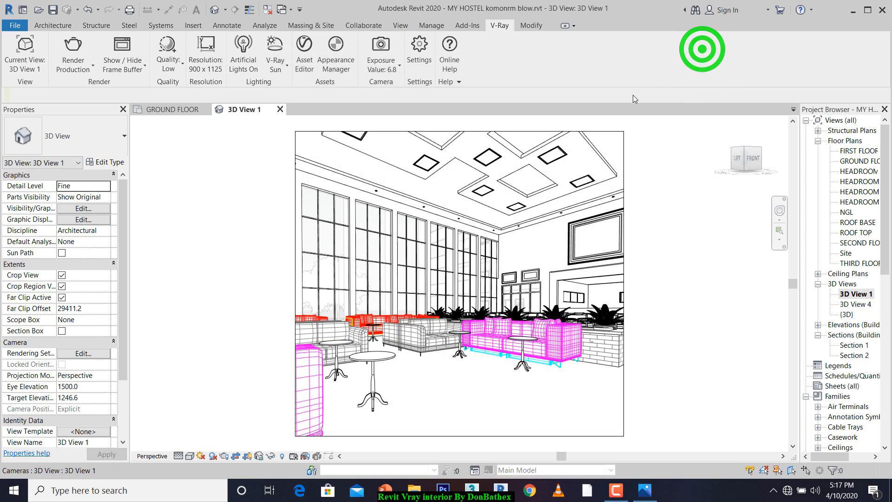
Search the Appearance Manager's materials for "terrazo" and check the V-Ray material linked to TERRAZO in the Asset Editor
left_click(670, 310)
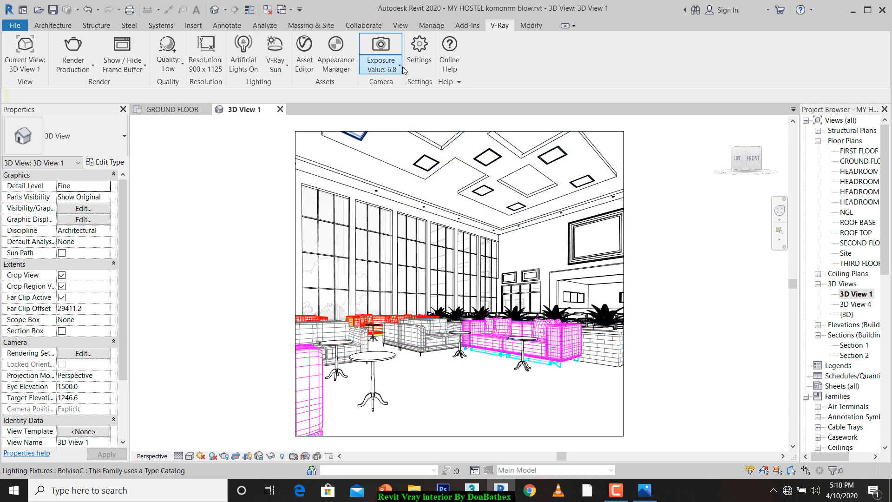
left_click(431, 28)
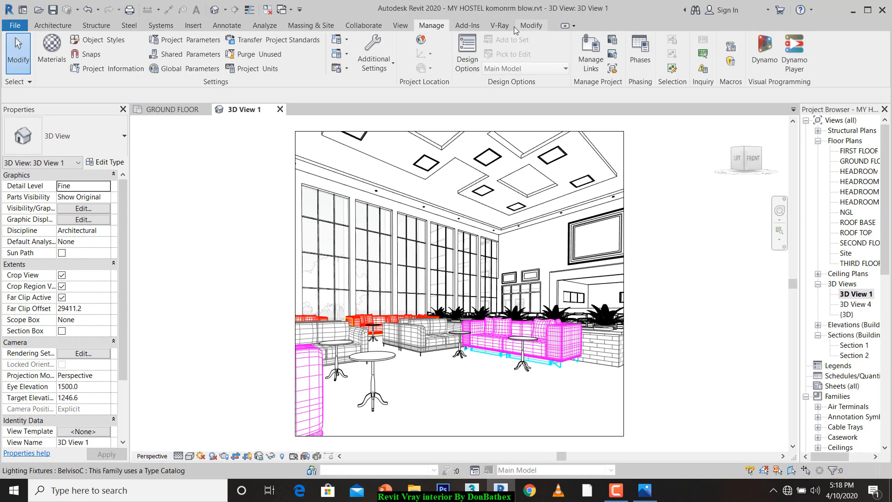
left_click(499, 25)
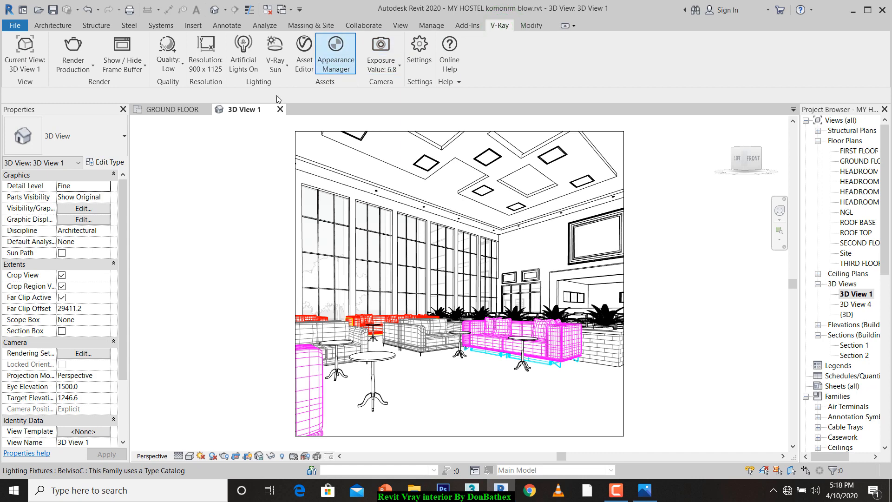
left_click(335, 58)
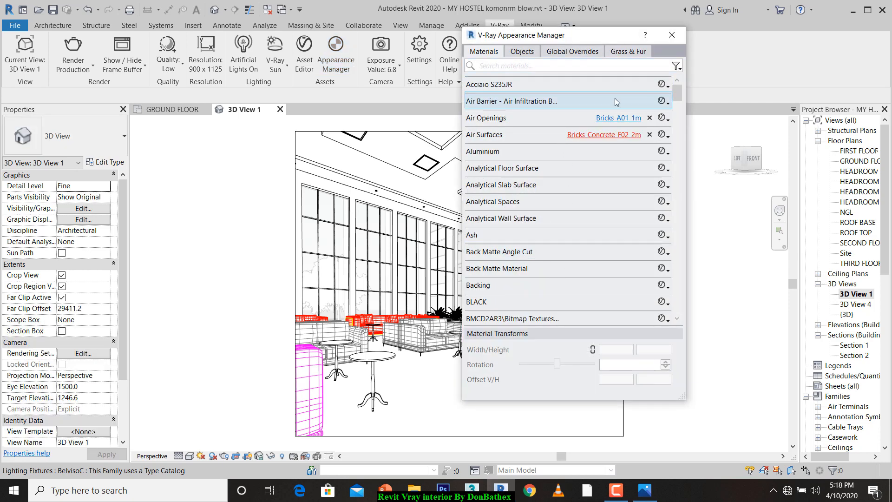
left_click(573, 66)
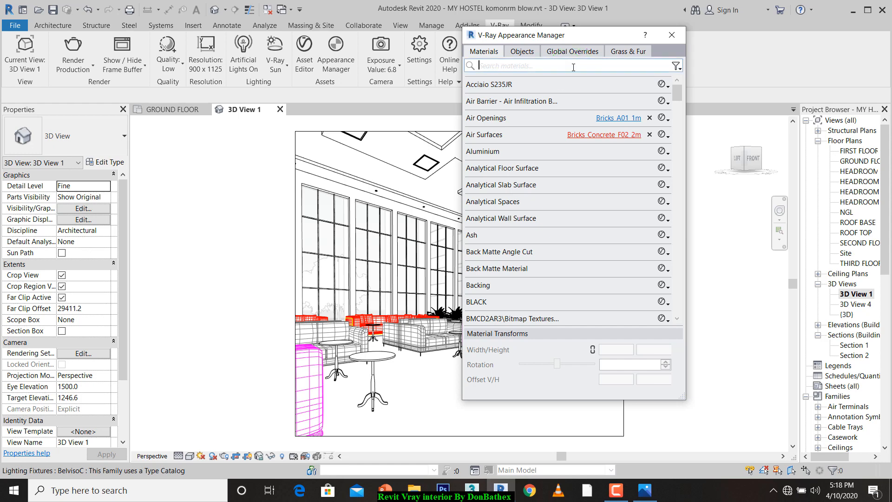
type("terrazo")
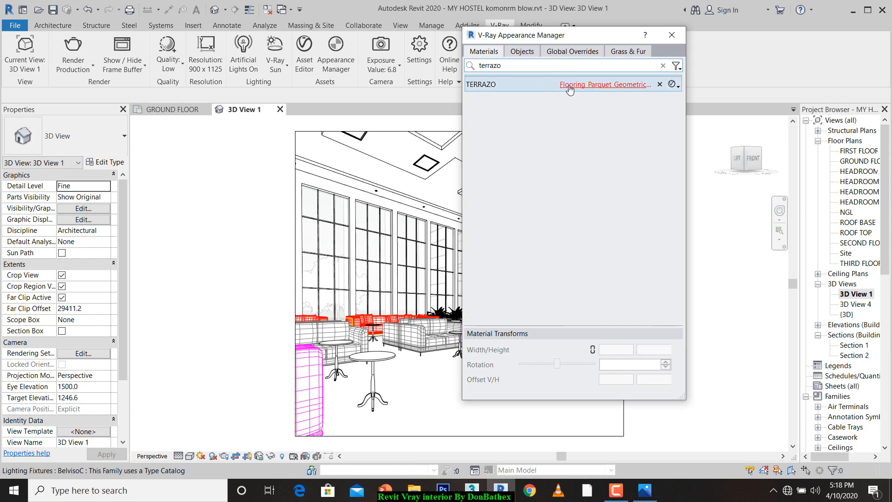
left_click(570, 88)
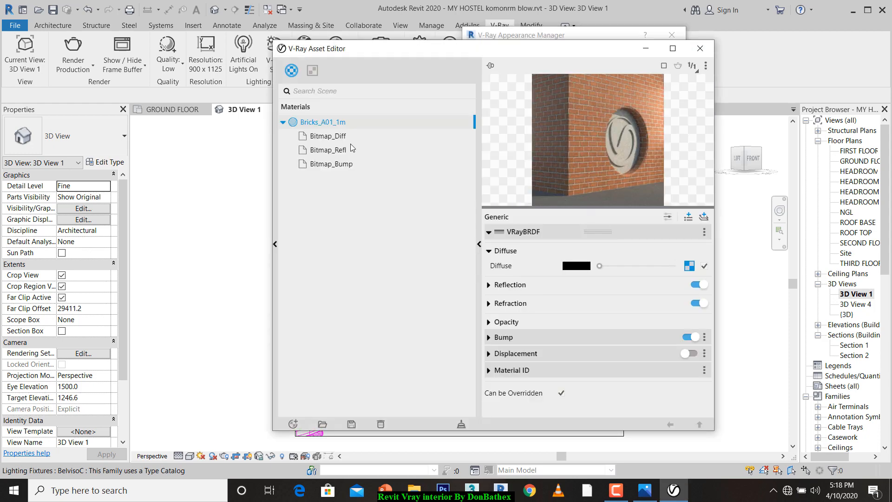
left_click(699, 48)
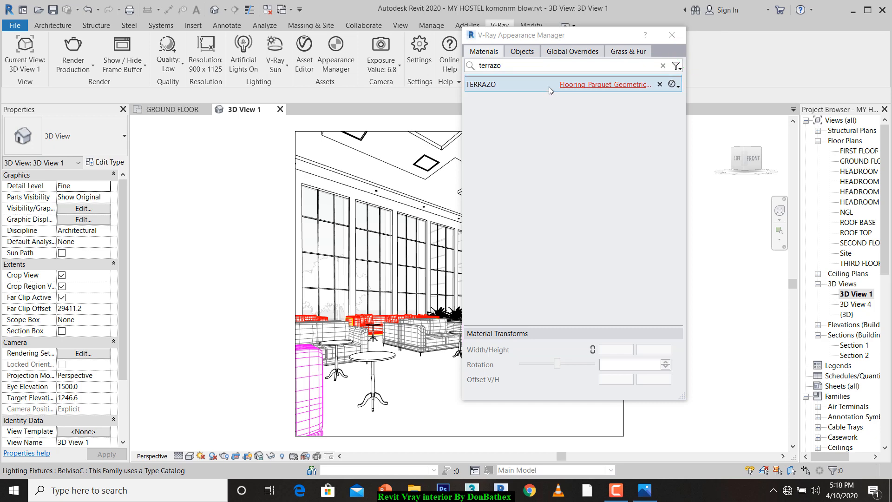
Start choosing a V-Ray material file for TERRAZO and look through the materials in the Tiles folder
double_click(528, 82)
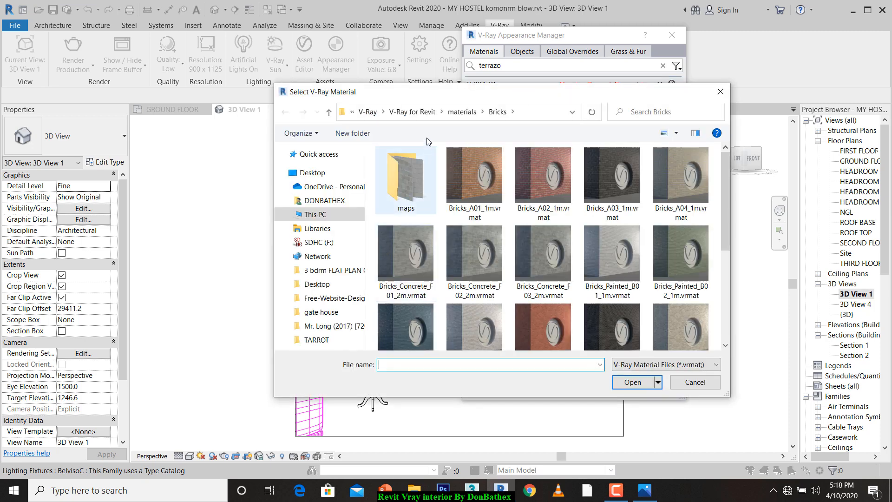
left_click(459, 112)
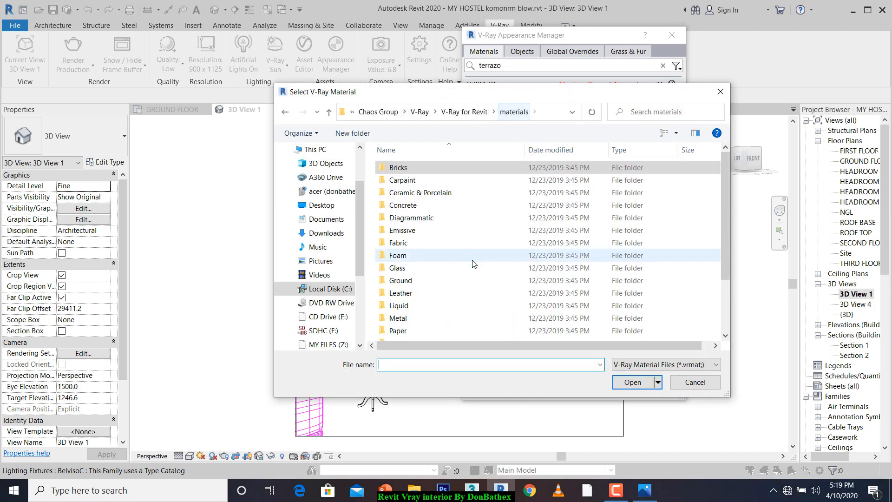
scroll(428, 298, "down", 2)
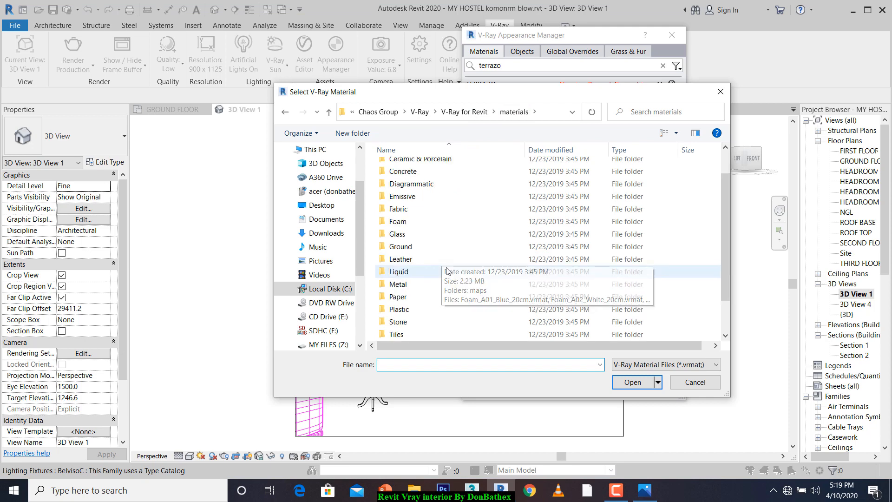
left_click(409, 297)
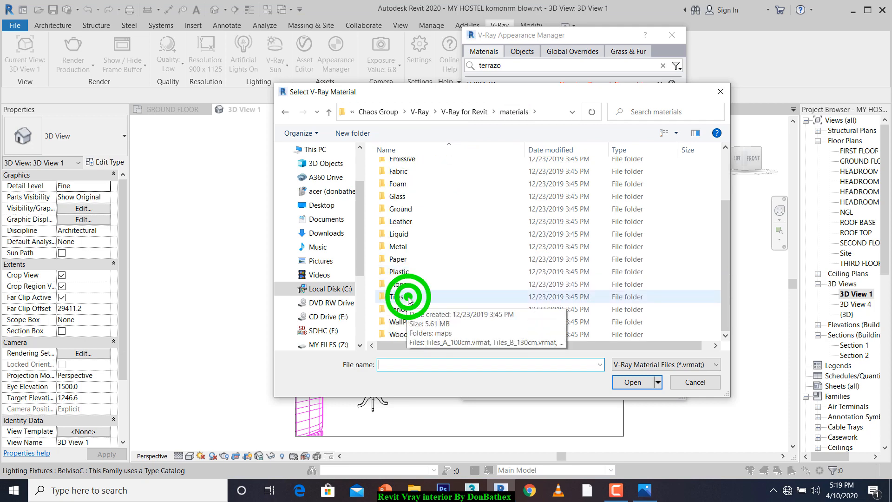
double_click(408, 297)
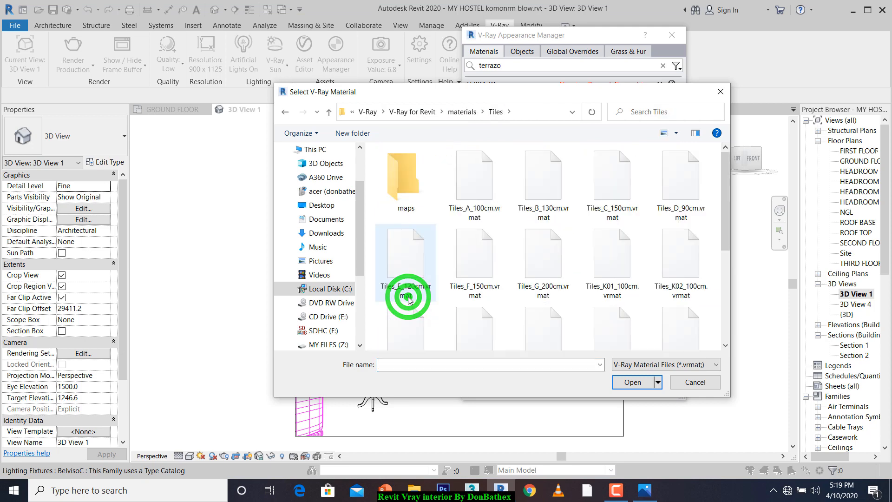
left_click(723, 200)
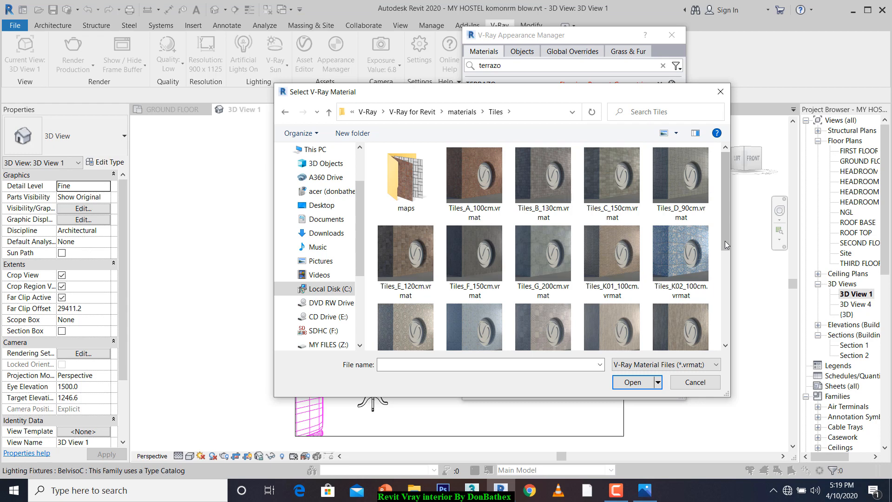
mouse_move(725, 241)
left_mouse_down()
mouse_move(723, 280)
mouse_move(724, 237)
left_mouse_up()
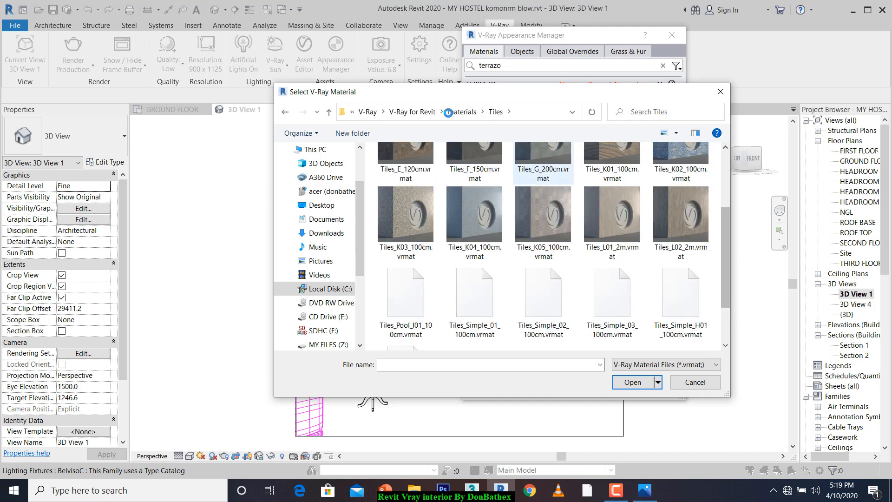
Assign the material file Flooring_Laminate_D_Narrow_250cm.vrmat from the Wood & Laminate folder to TERRAZO
left_click(453, 116)
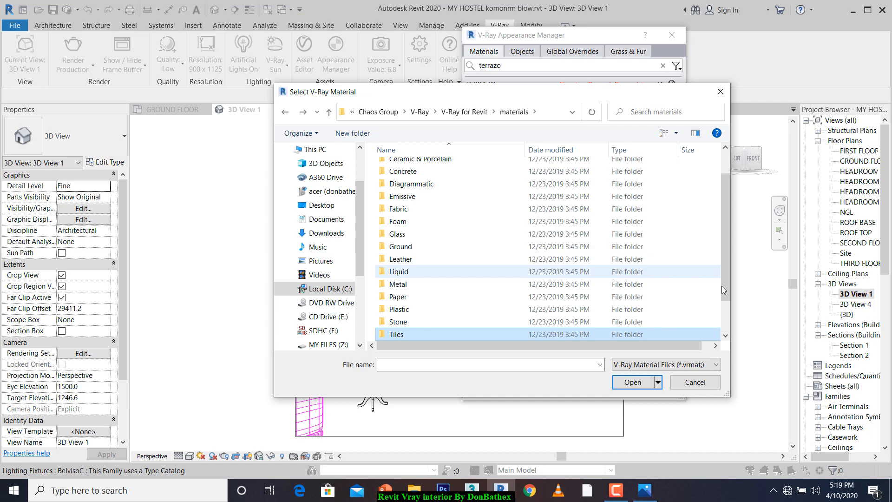
scroll(721, 285, "down", 1)
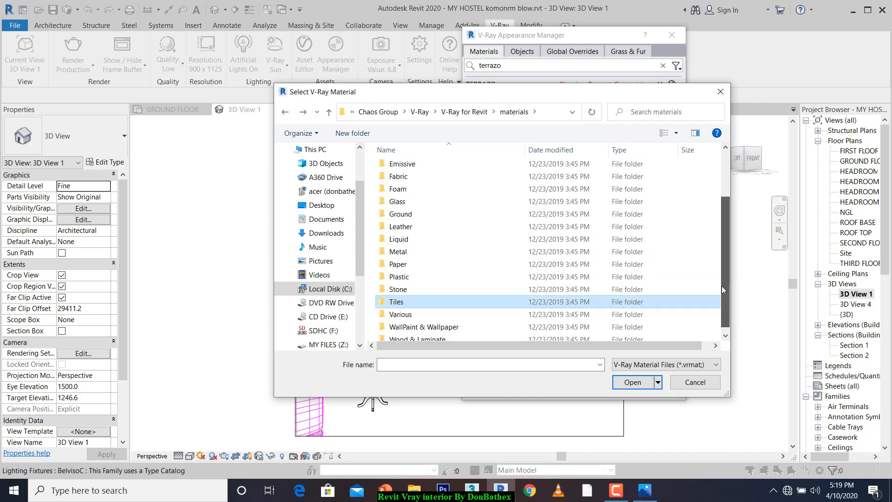
scroll(721, 286, "down", 1)
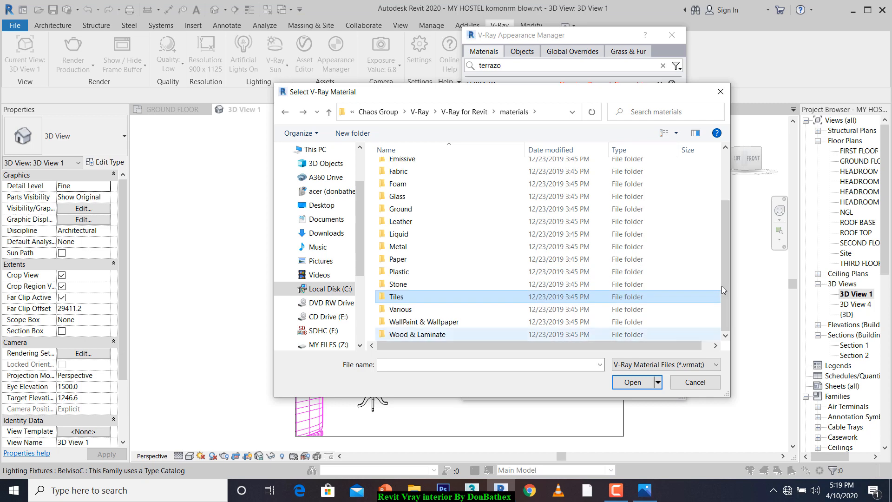
double_click(417, 334)
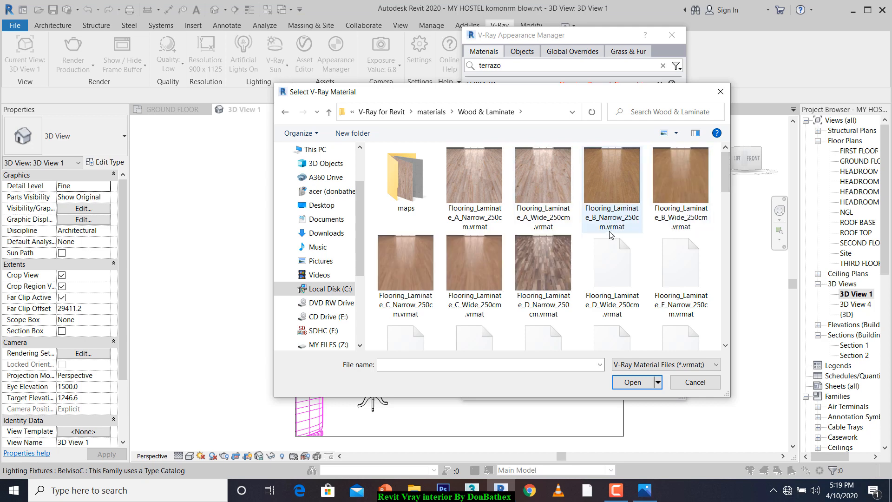
double_click(540, 287)
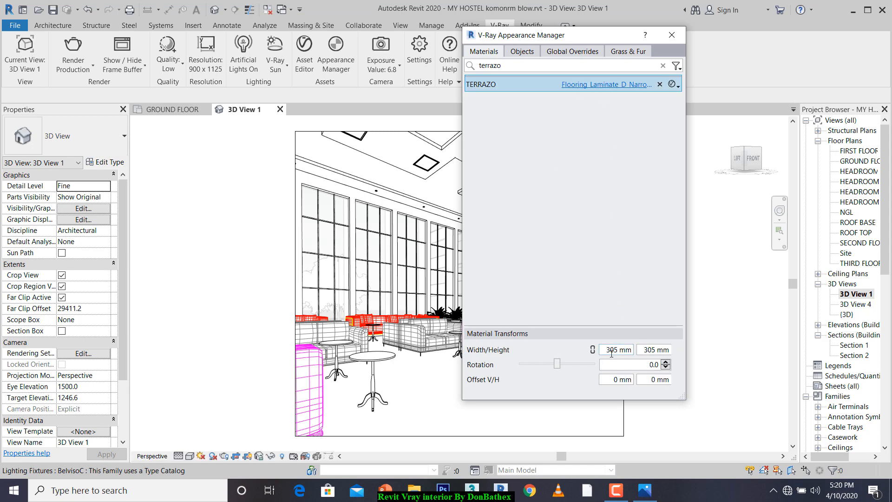
Set the TERRAZO material's texture width and height to 905 mm and move the Appearance Manager aside
left_click(605, 352)
type("9")
left_click(646, 349)
left_click(637, 362)
left_click_drag(507, 40, 603, 55)
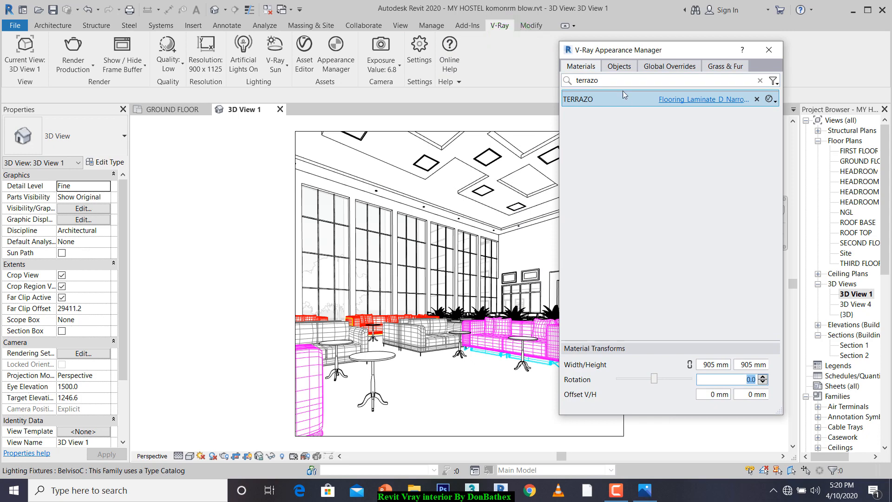
Search the materials for "white" and assign Stucco_A01_50cm.vrmat from the WallPaint & Wallpaper folder to WHITE
double_click(605, 79)
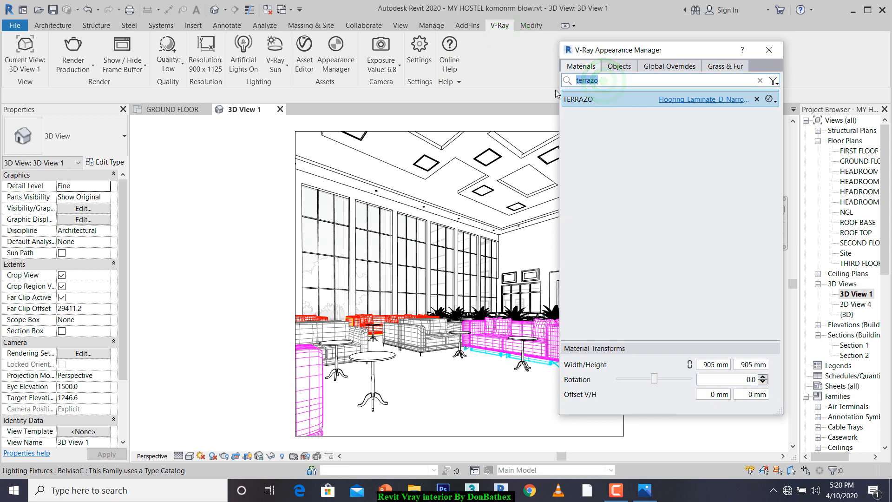
type("white")
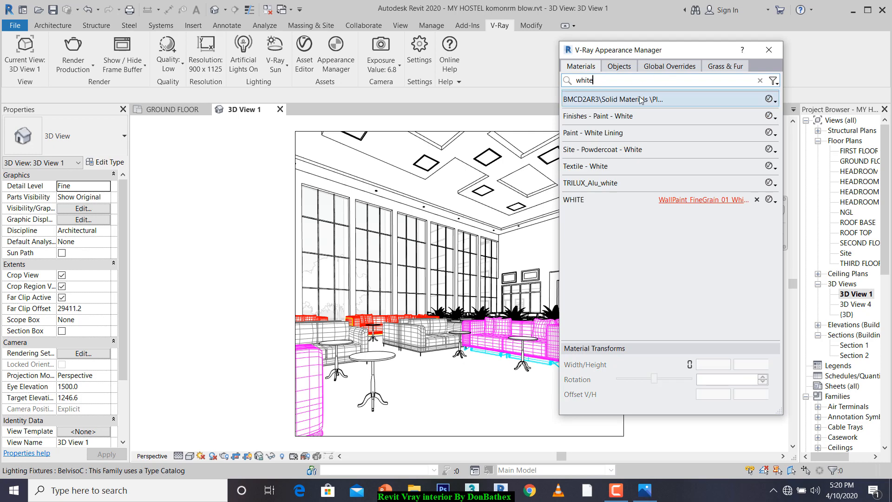
left_click(636, 200)
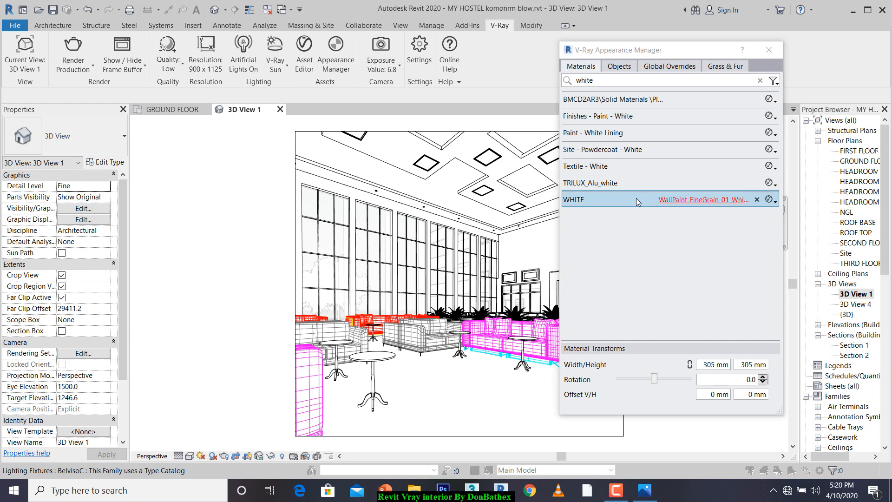
left_click(636, 199)
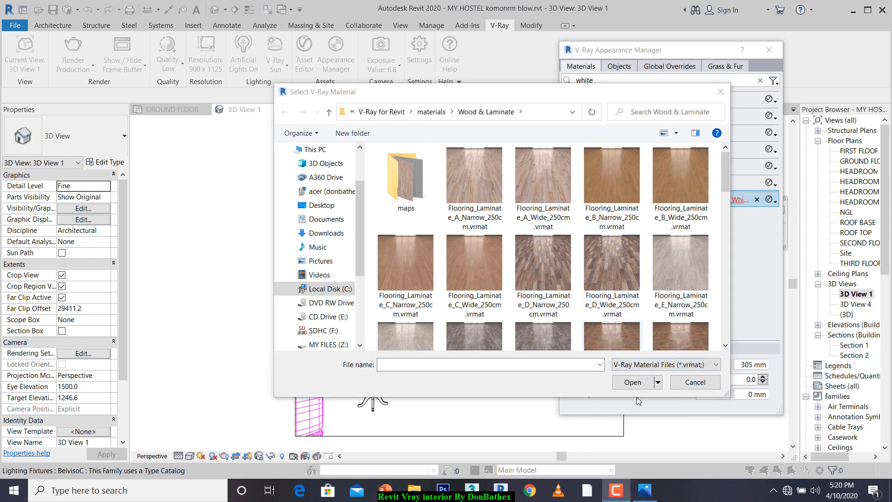
left_click(616, 489)
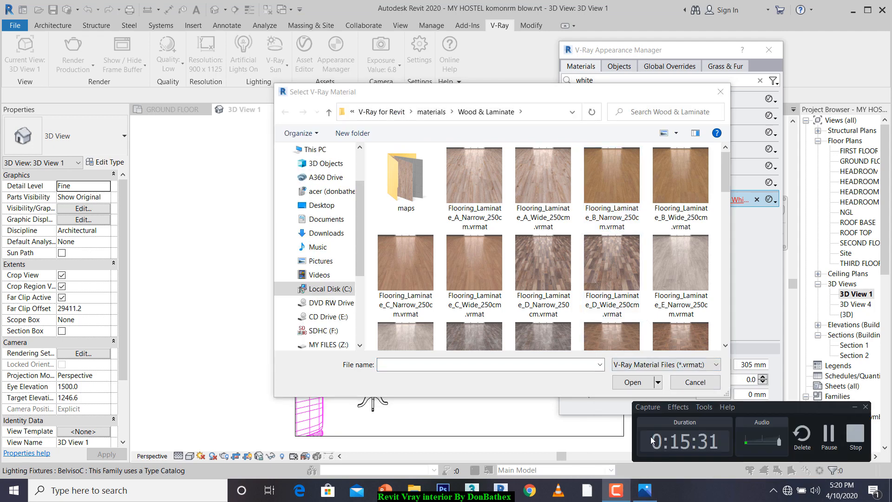
left_click(431, 111)
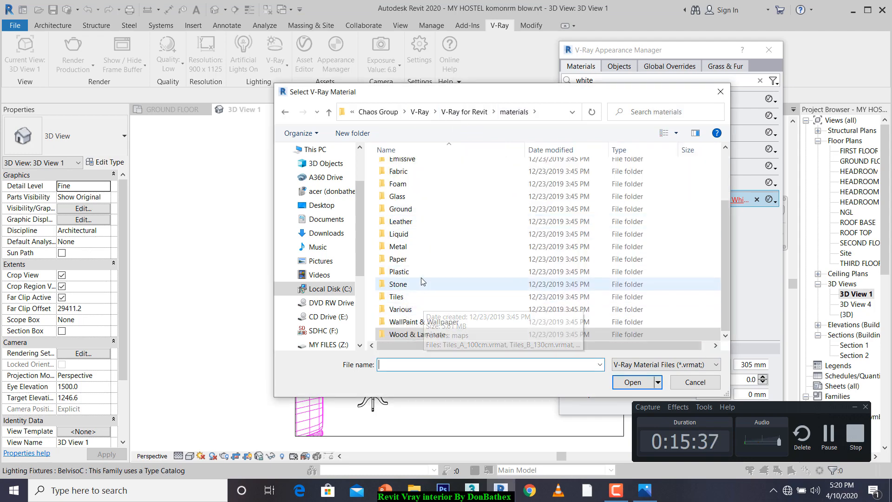
double_click(423, 321)
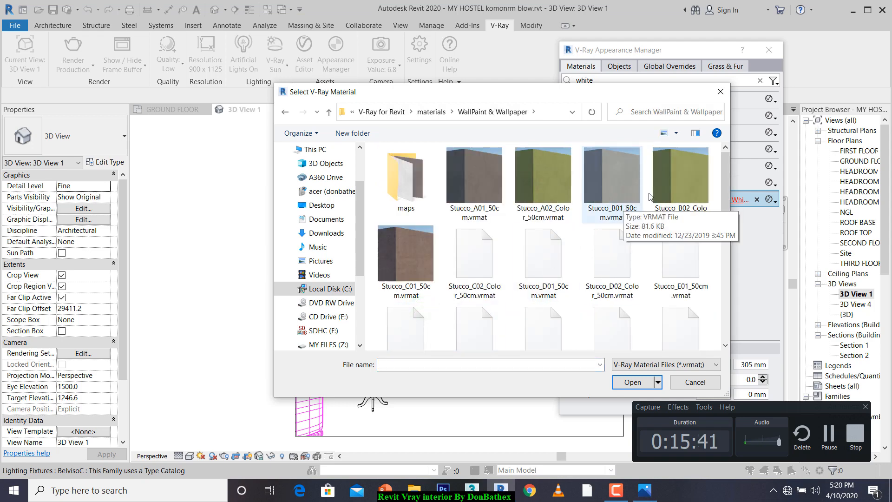
double_click(472, 195)
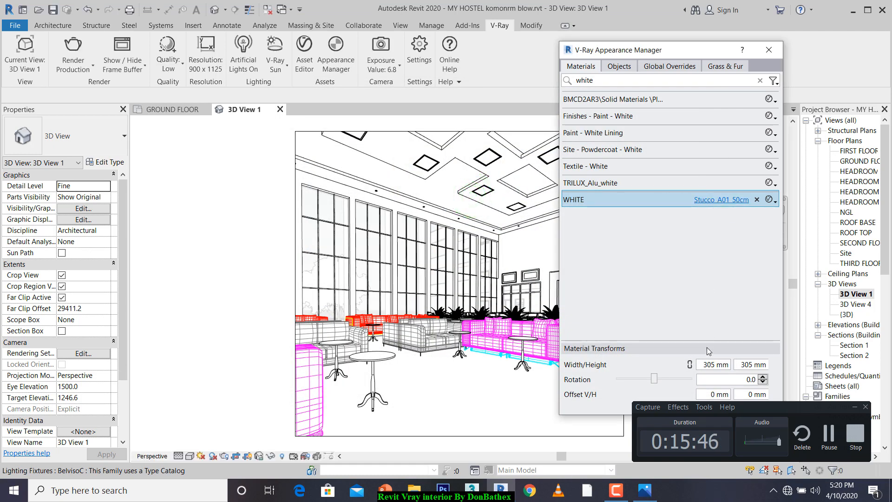
Set the WHITE material's texture width and height to 905 mm
left_click(703, 364)
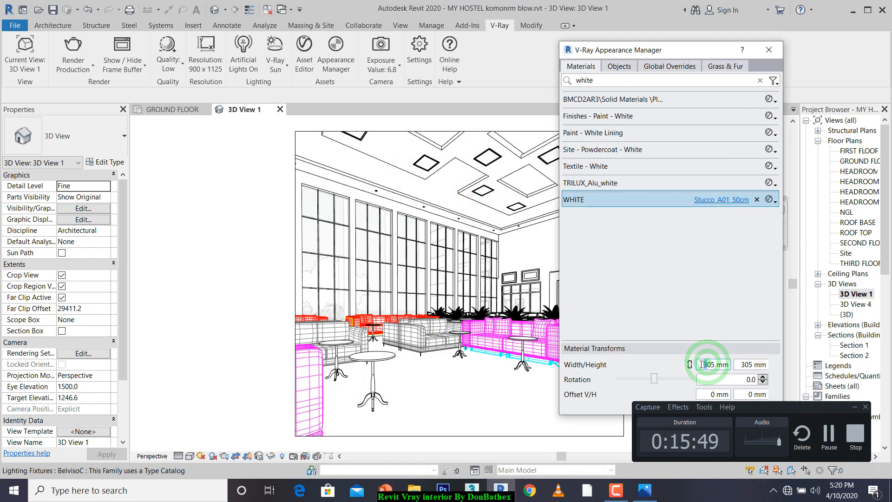
type("9")
left_click(743, 364)
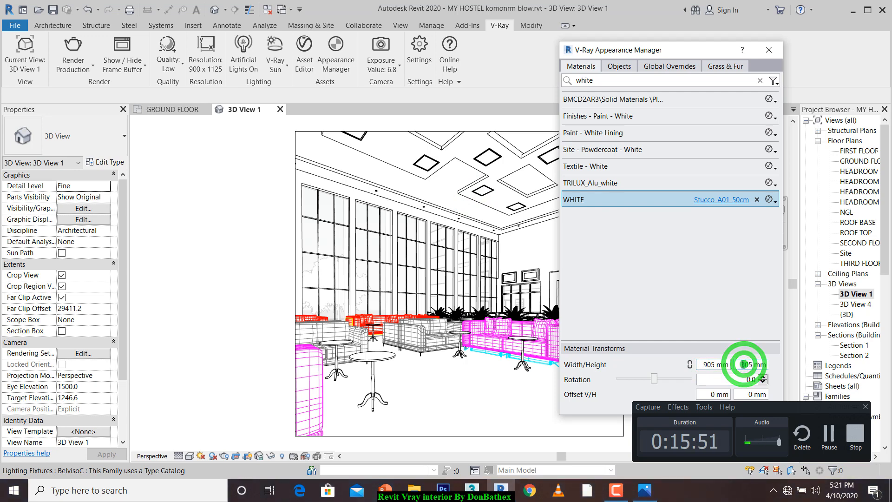
Open WHITE's assigned Stucco_A01_50cm material, turn off its diffuse texture and set its diffuse colour to pure white (RGB 1, 1, 1)
left_click(705, 200)
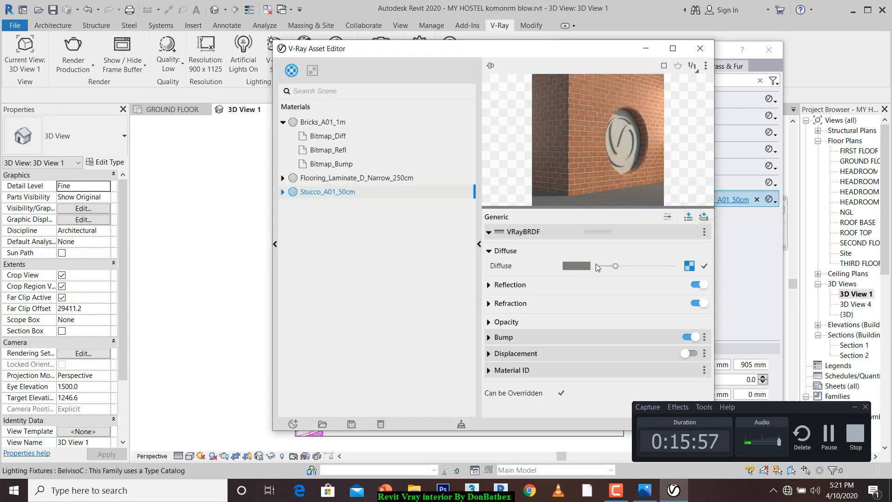
left_click(704, 266)
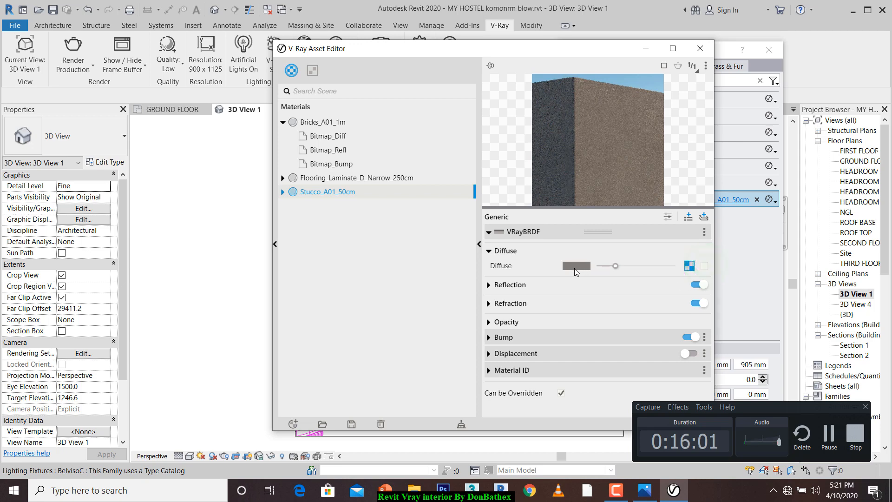
left_click(574, 267)
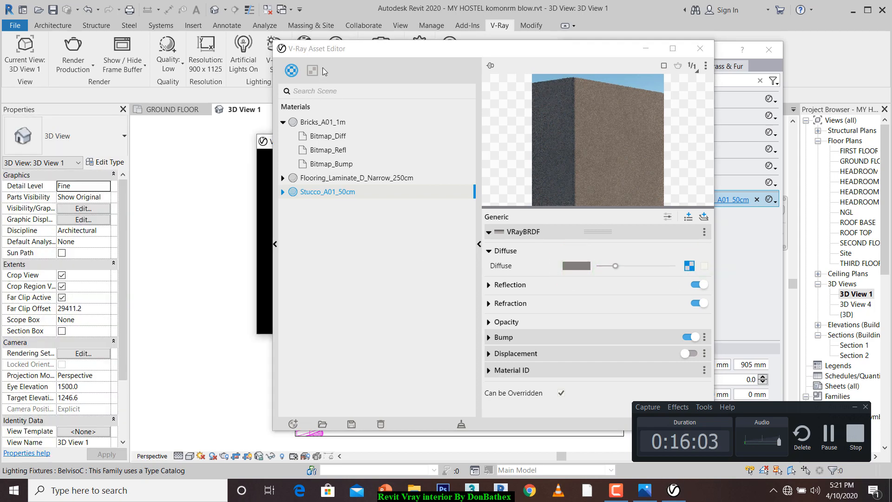
left_click(325, 49)
left_click_drag(340, 51, 427, 64)
left_click_drag(310, 142, 208, 129)
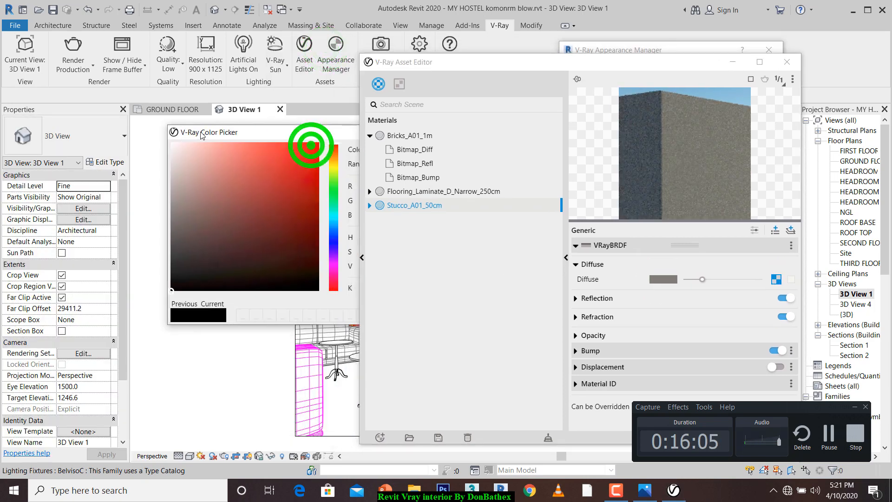
left_click(166, 163)
left_click(160, 146)
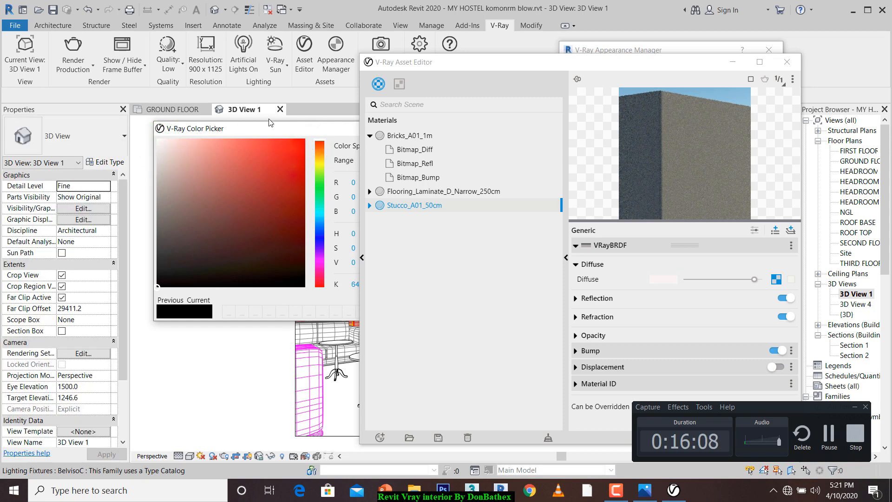
left_click(284, 128)
left_click_drag(278, 129, 206, 127)
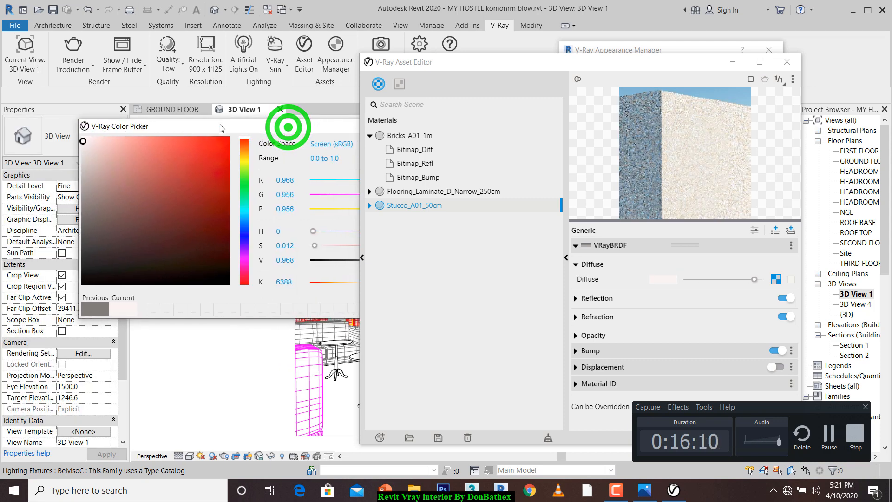
left_click(88, 141)
left_click(85, 137)
left_click_drag(274, 129, 166, 129)
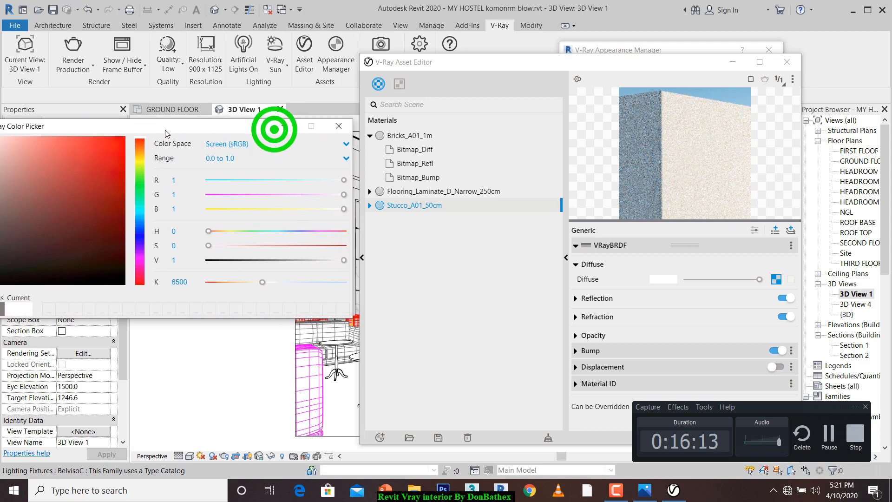
left_click(338, 126)
Examine the reflection settings of the Stucco_A01_50cm and Flooring_Laminate_D_Narrow_250cm materials
left_click(576, 301)
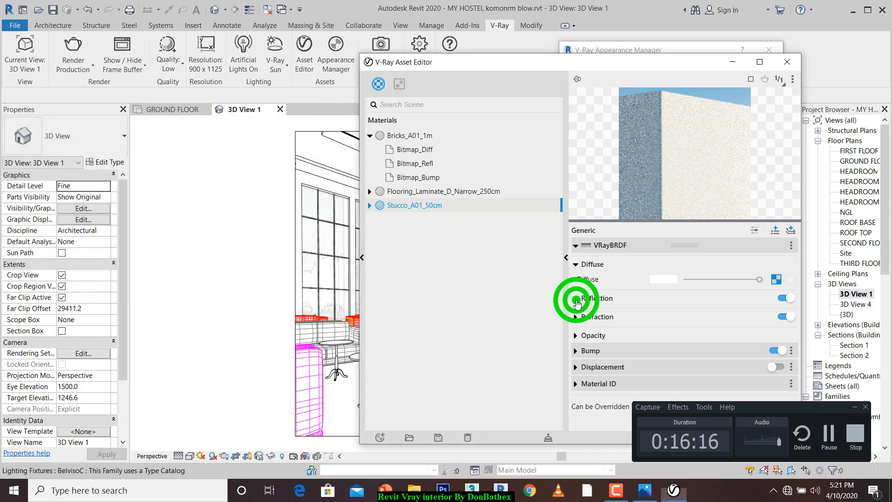
left_click(577, 301)
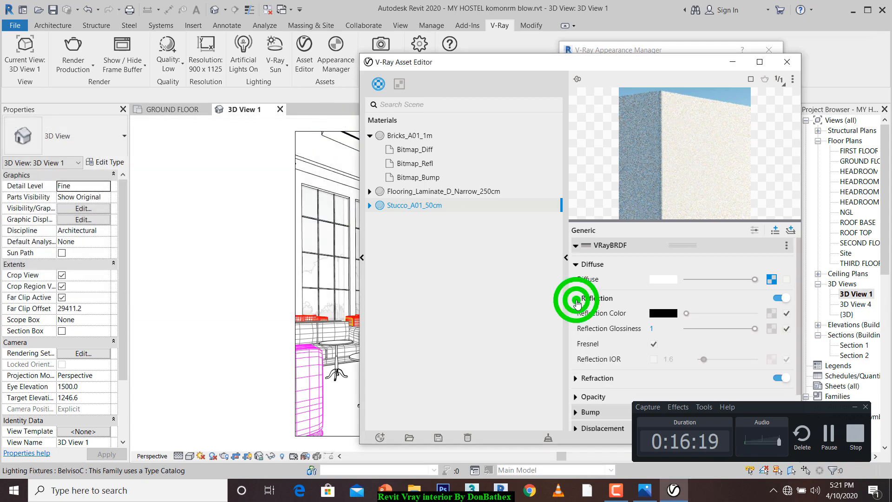
left_click_drag(369, 192, 371, 194)
left_click(404, 192)
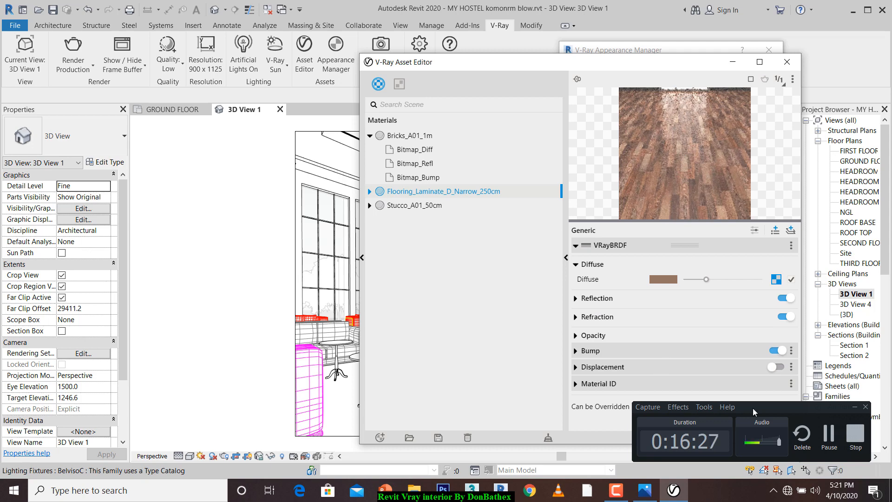
left_click_drag(752, 408, 749, 438)
left_click(571, 303)
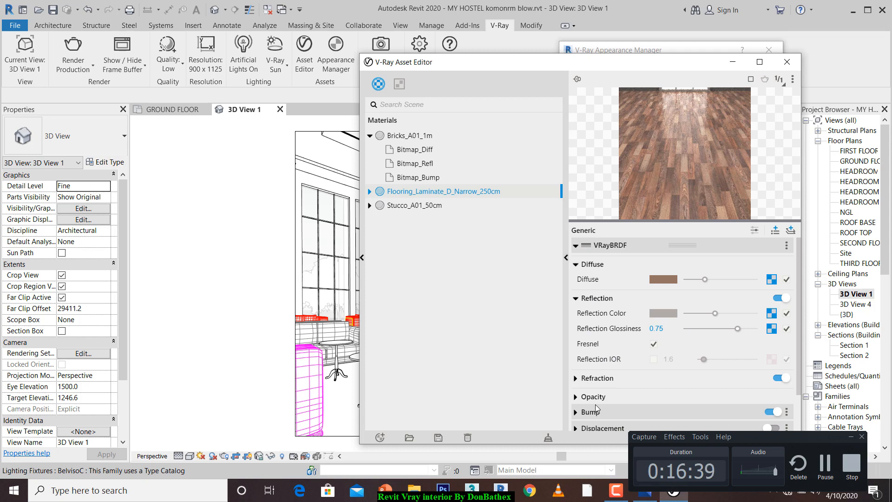
Set the bump amount of Flooring_Laminate_D_Narrow_250cm to 0.74, and close the Asset Editor and Appearance Manager
left_click(575, 412)
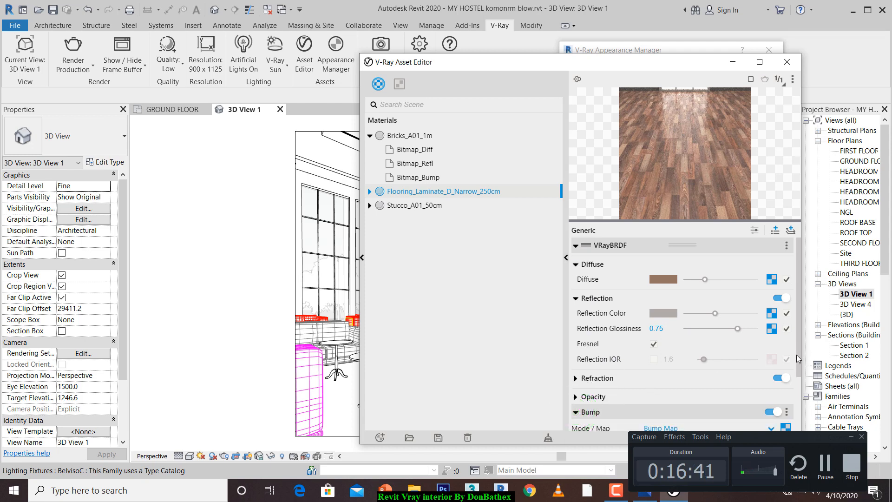
left_click_drag(796, 355, 797, 390)
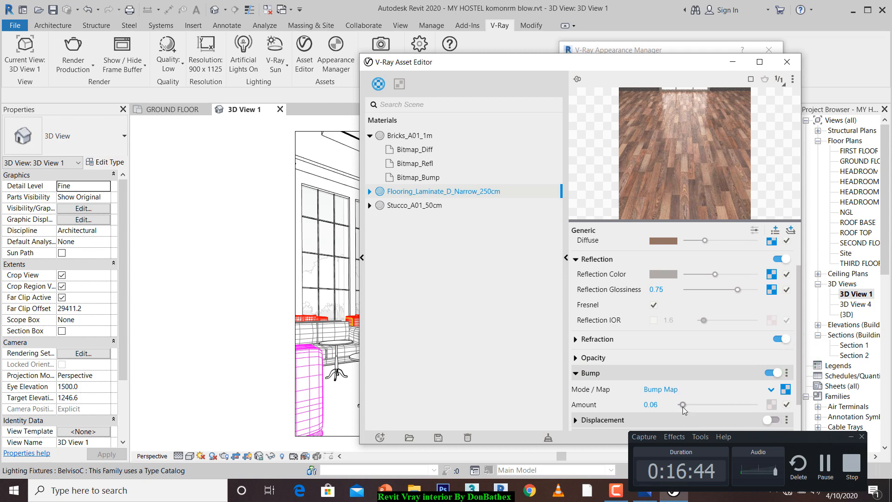
left_click_drag(682, 405, 708, 405)
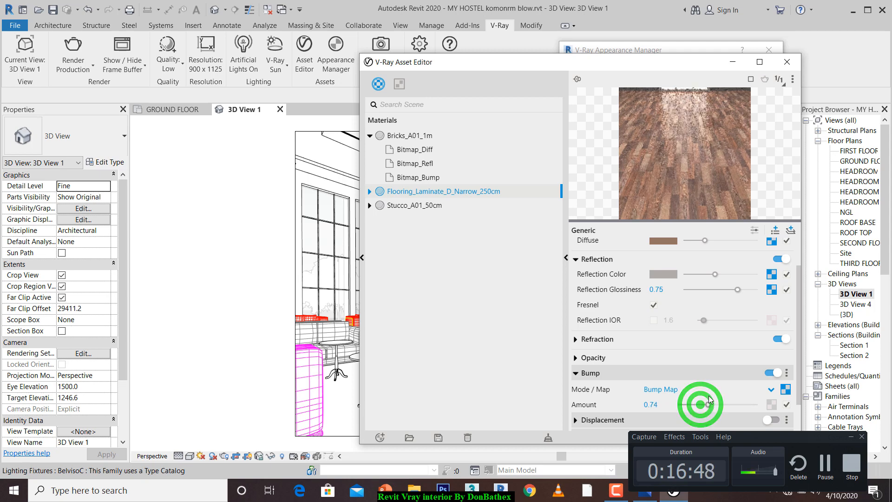
left_click(786, 62)
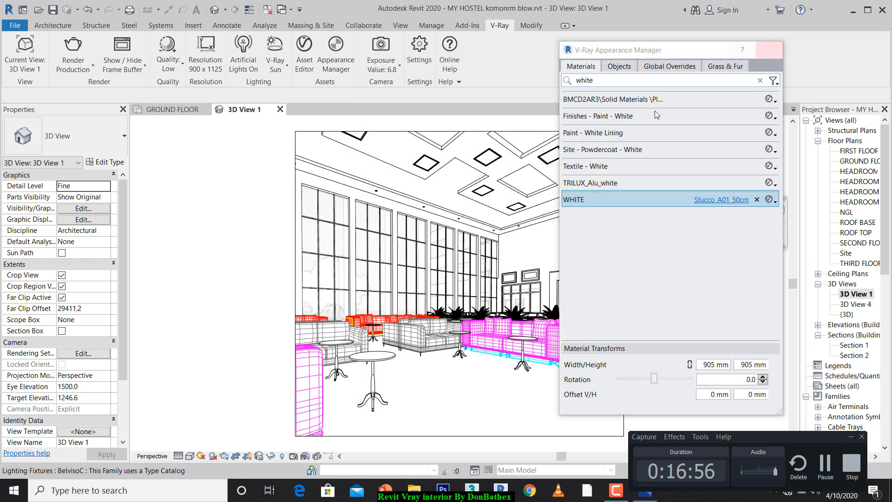
left_click(769, 49)
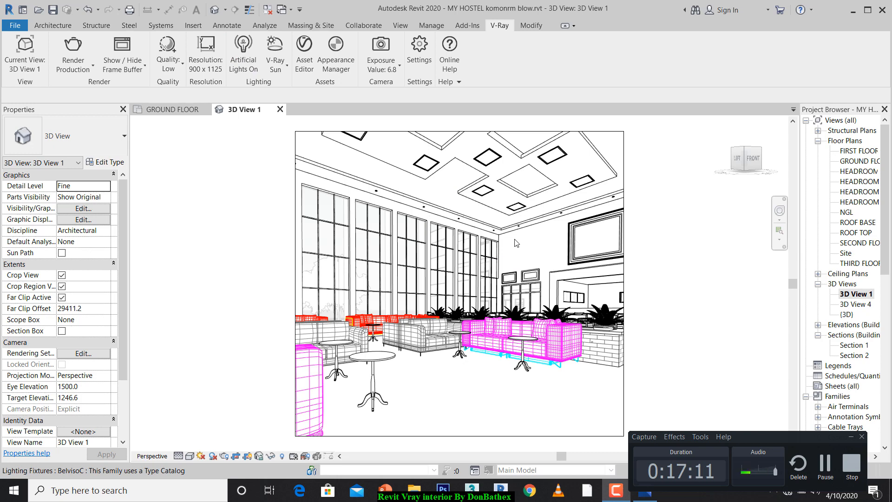
Toggle the artificial lights off and back on, choose V-Ray Sun and look over its light settings
left_click(245, 61)
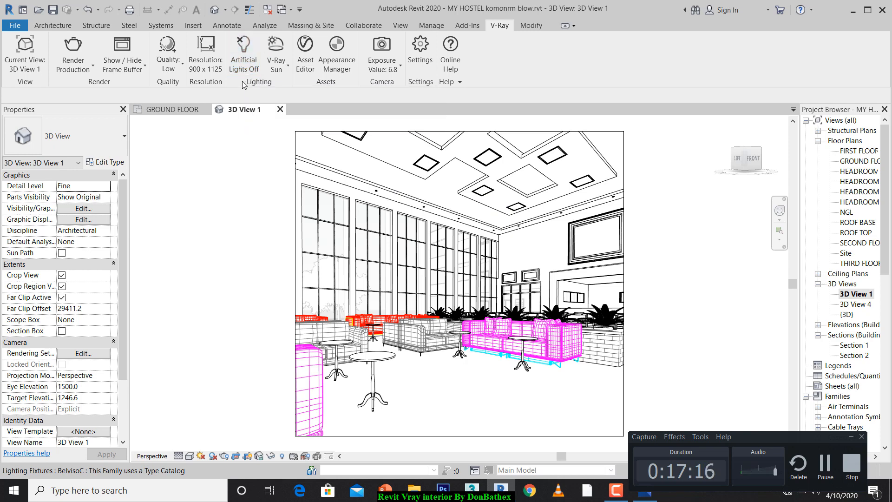
left_click(243, 59)
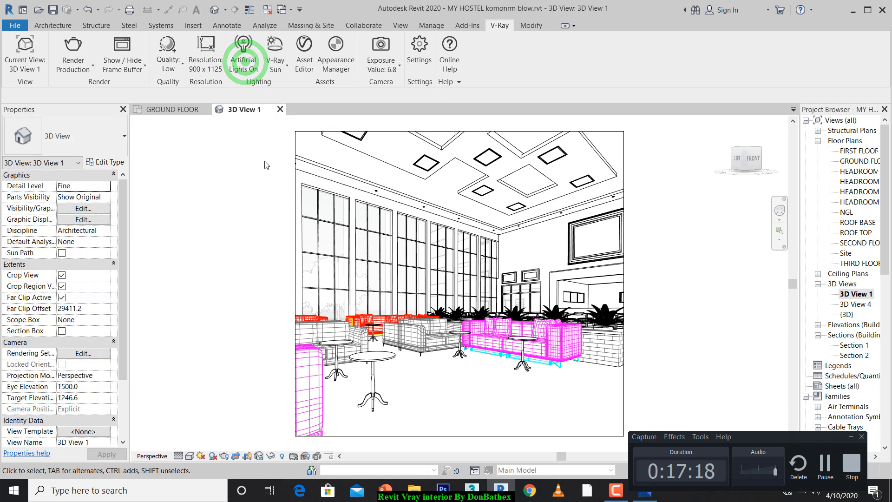
left_click(282, 67)
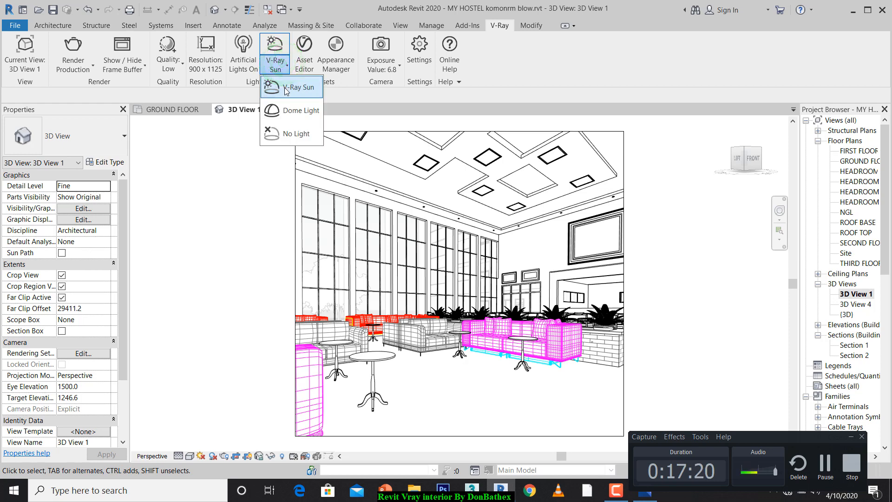
left_click(284, 88)
left_click(277, 70)
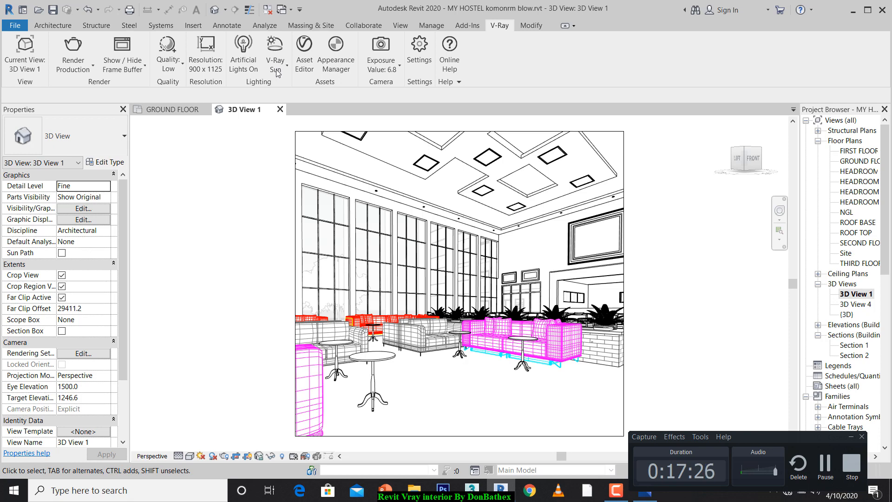
left_click(273, 69)
left_click(272, 69)
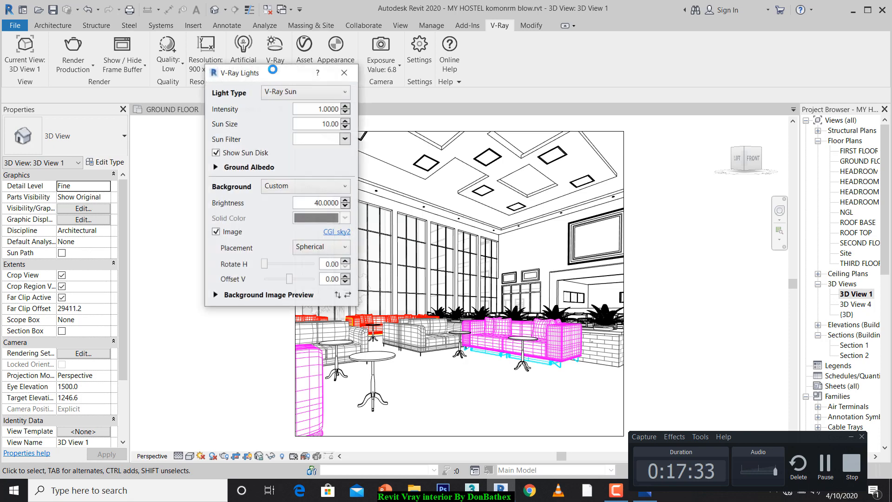
left_click(344, 73)
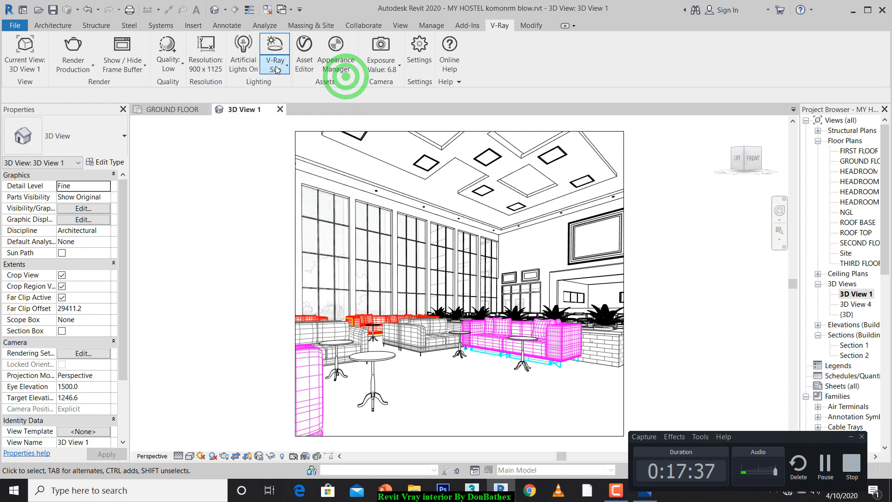
Switch the V-Ray lighting to Dome Light, checking the reference image donb rev.jpg before closing the light settings
left_click(276, 65)
left_click(293, 110)
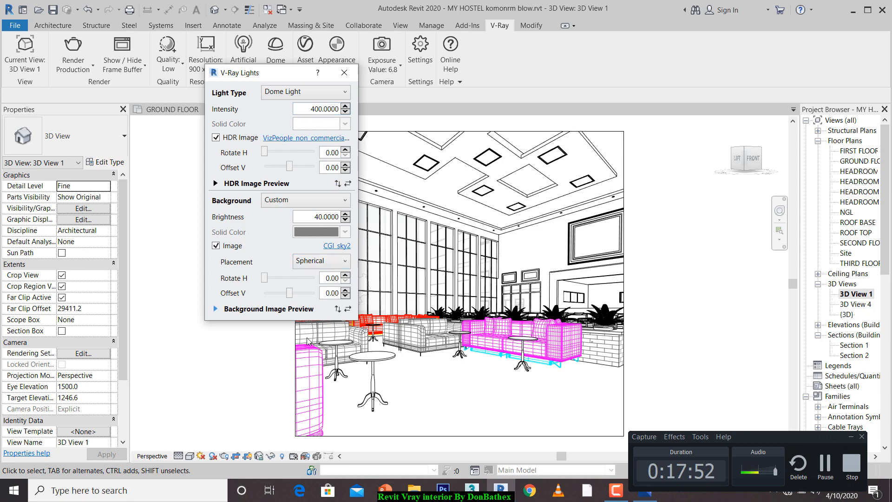
left_click(652, 496)
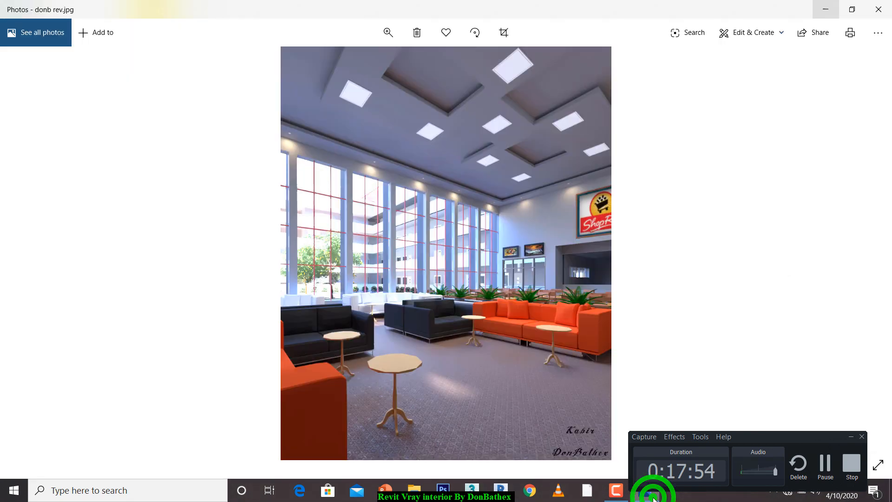
left_click(653, 496)
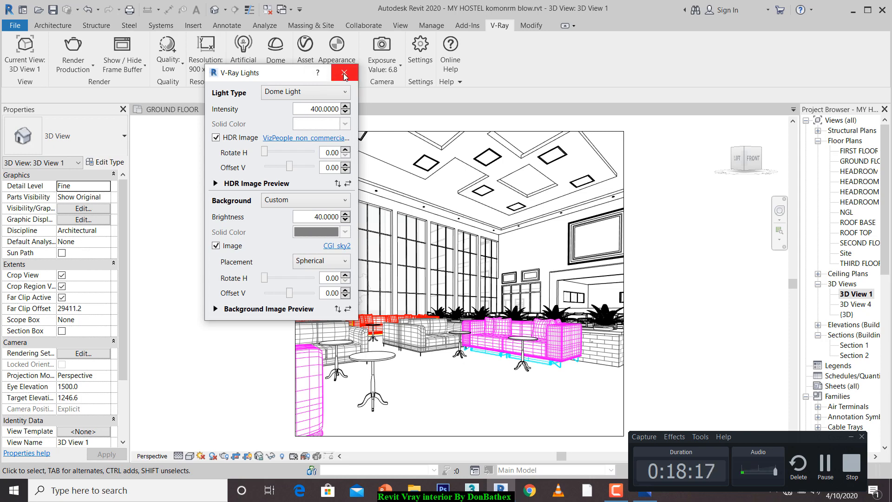
left_click(344, 74)
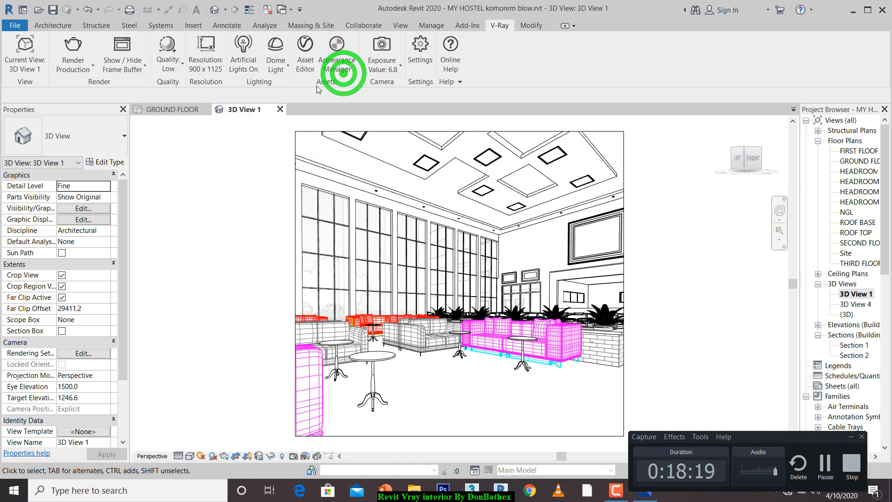
Check the V-Ray camera exposure settings and choose Low render quality
left_click(384, 46)
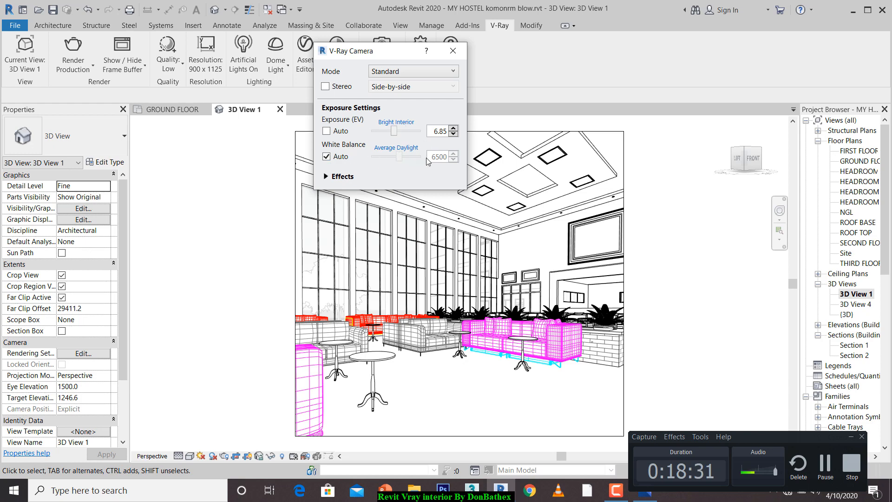
left_click(451, 52)
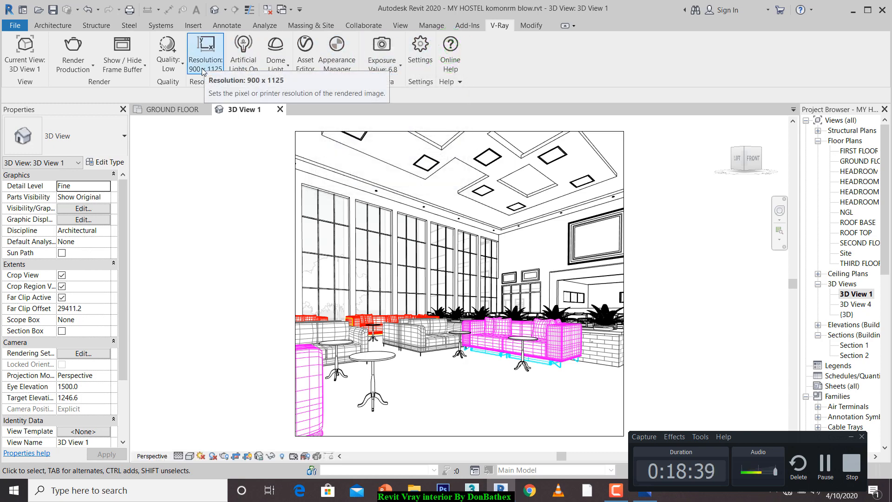
left_click(164, 69)
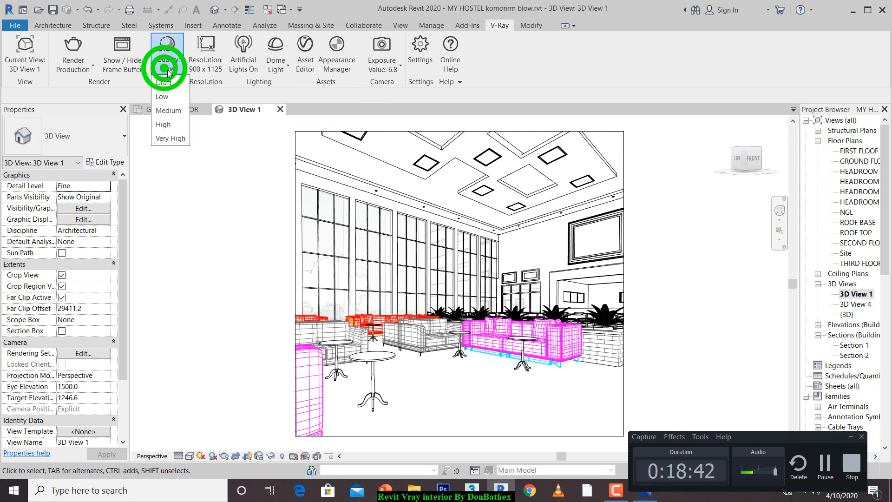
left_click(169, 96)
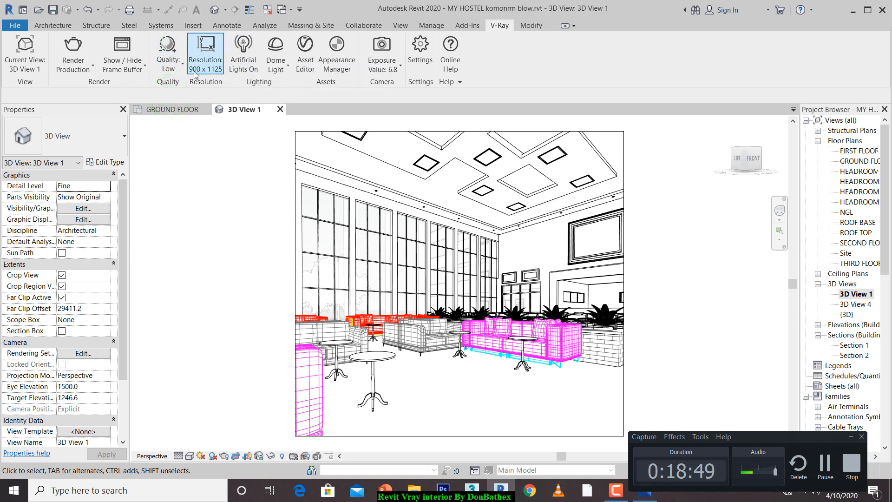
Start an interactive V-Ray render of 3D View 1 and switch to Photos to view the reference image donb rev.jpg
left_click(77, 69)
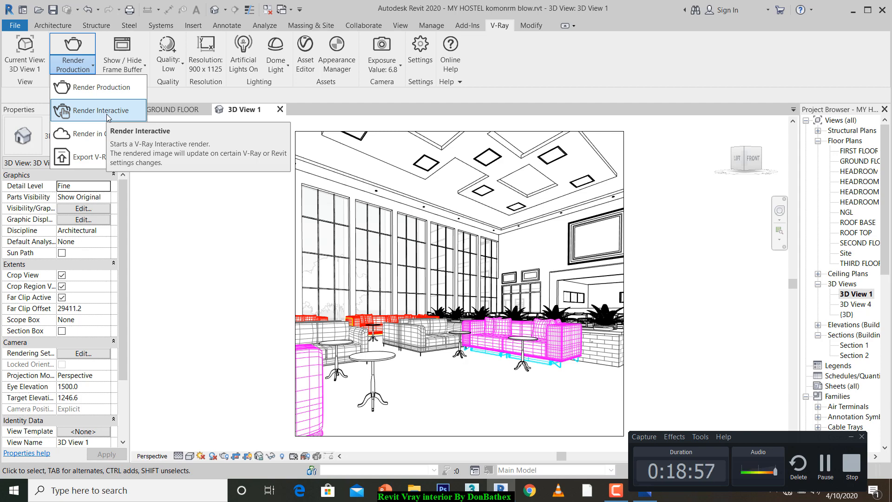
left_click(107, 112)
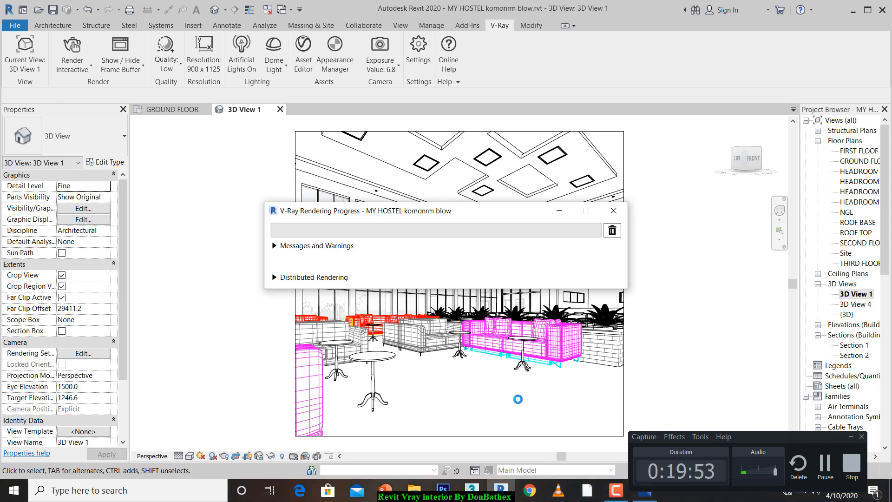
left_click(641, 493)
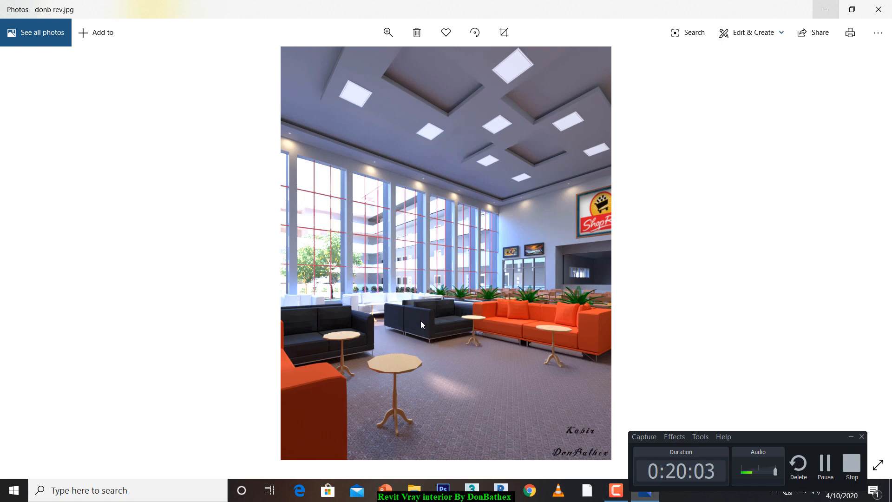
Switch from Photos back to Revit and move the V-Ray Rendering Progress window lower over 3D View 1
left_click(487, 372)
left_click(500, 490)
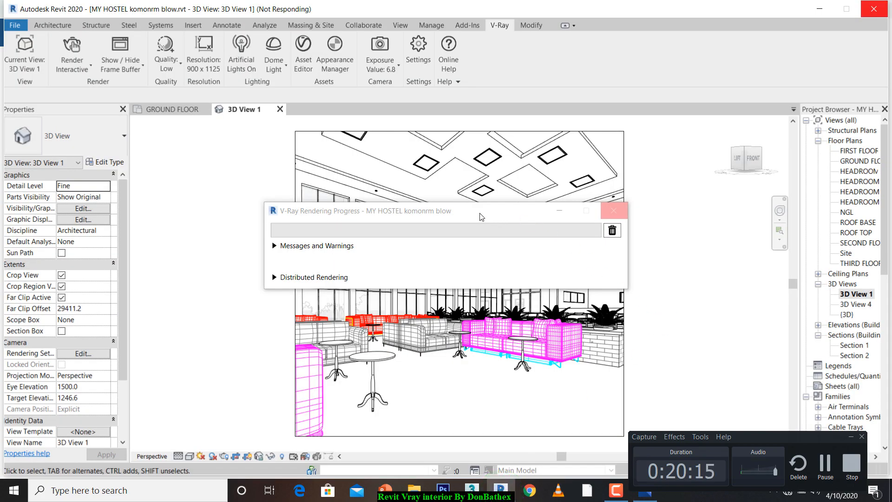
left_click_drag(470, 213, 490, 273)
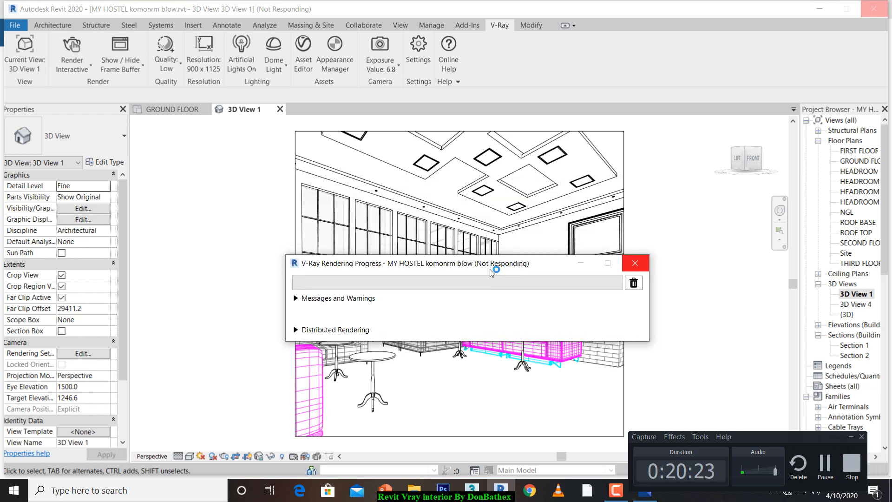
left_click(825, 464)
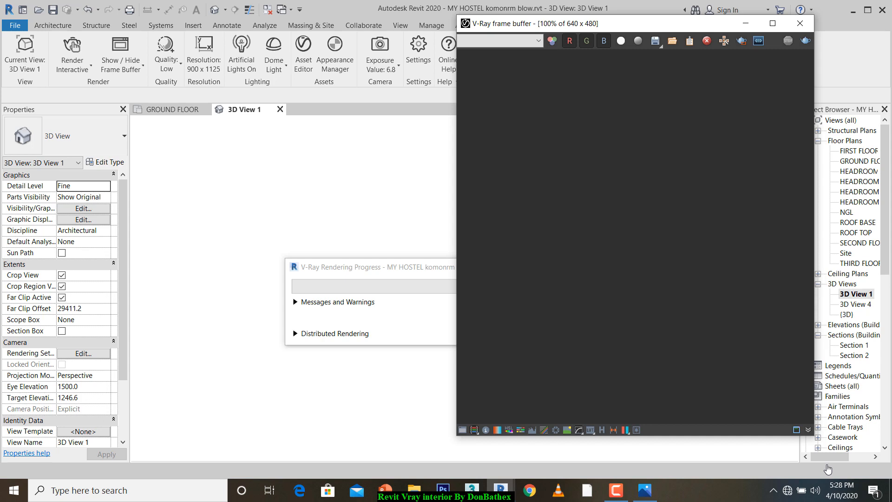
left_click(621, 491)
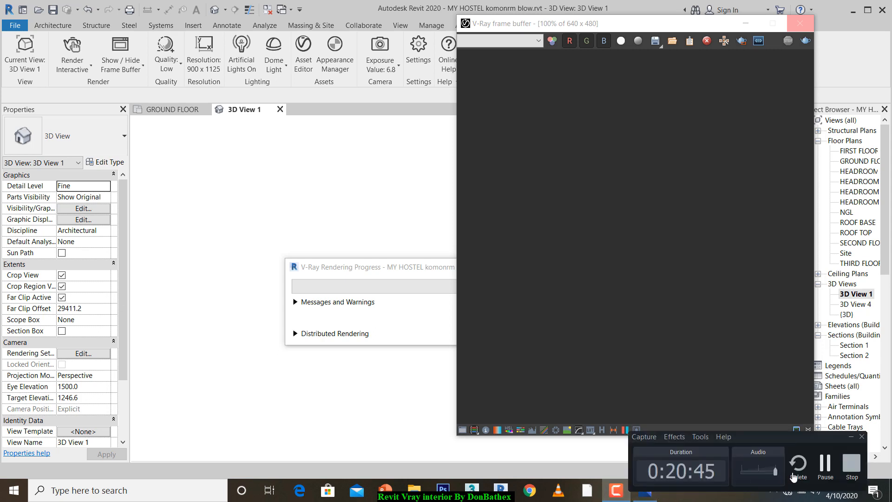
left_click(825, 466)
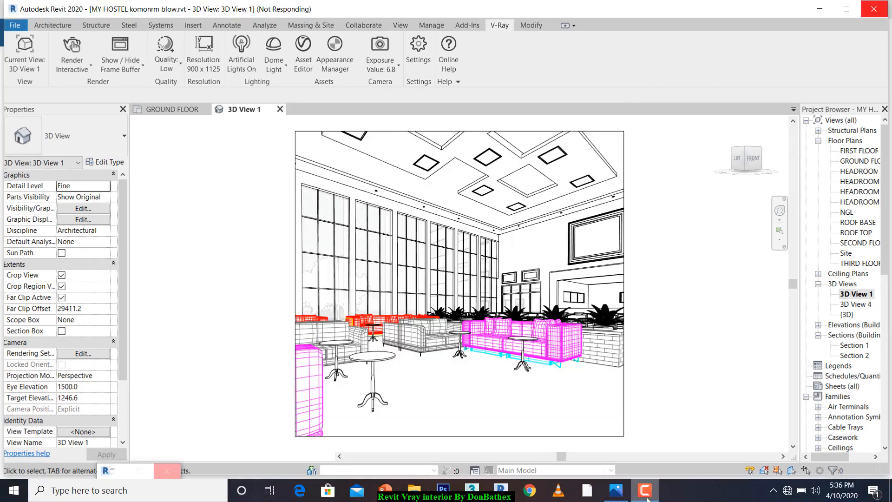
left_click(646, 494)
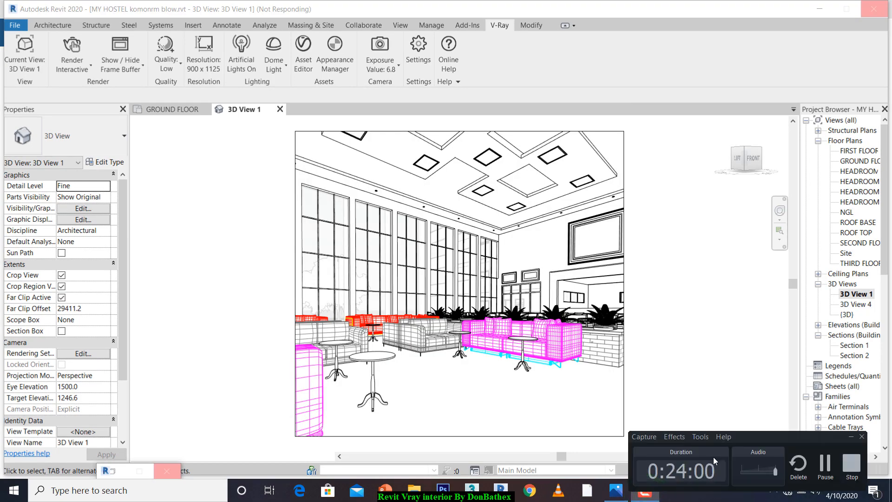
left_click(824, 464)
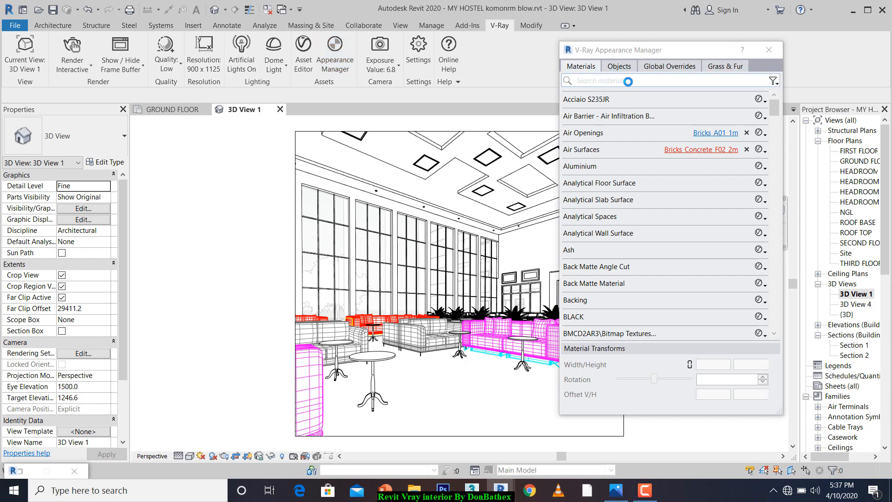
Search the V-Ray Appearance Manager for "glass" and assign Glass.vrmat from the Glass library folder to the Glass material
left_click(627, 81)
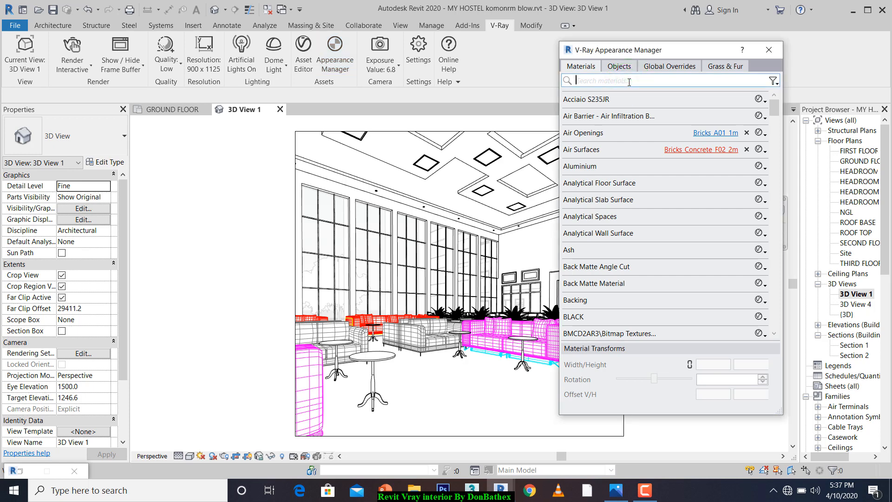
type("glass")
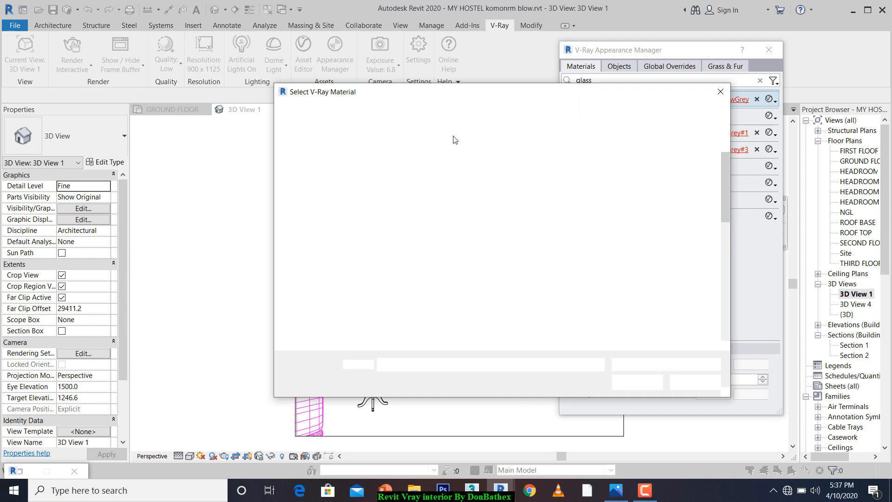
left_click(427, 112)
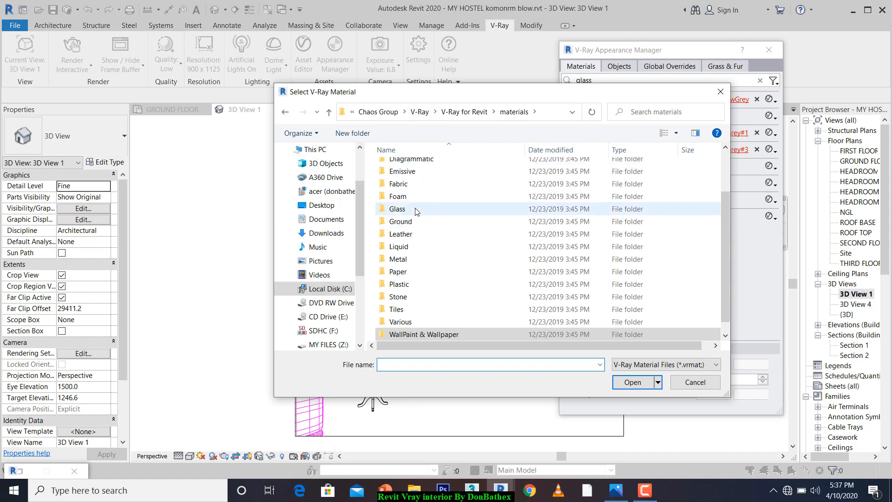
left_click(414, 209)
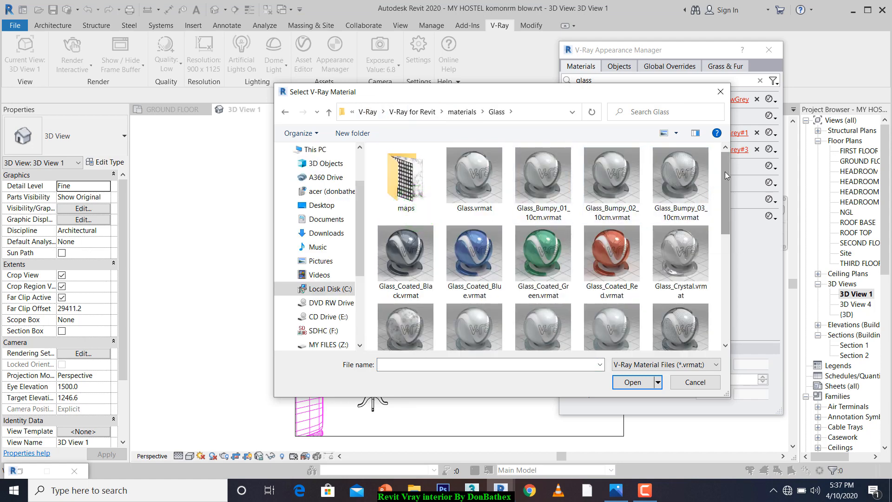
left_click_drag(724, 172, 752, 165)
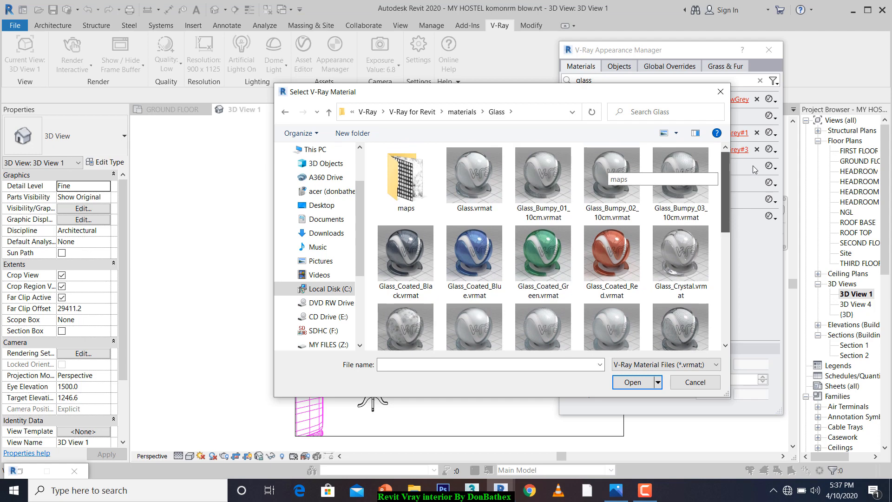
double_click(469, 185)
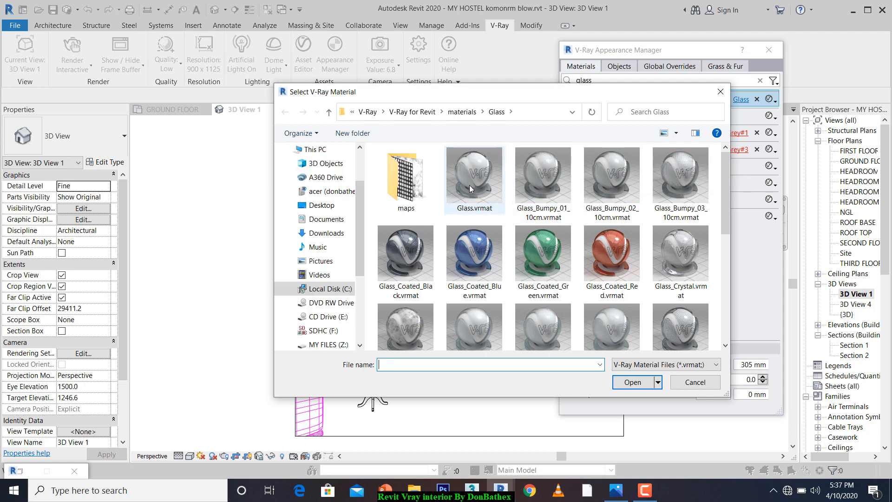
Assign Glass.vrmat to the Glass-Clear and JW.Glass.Clear materials and close the V-Ray Appearance Manager
double_click(469, 185)
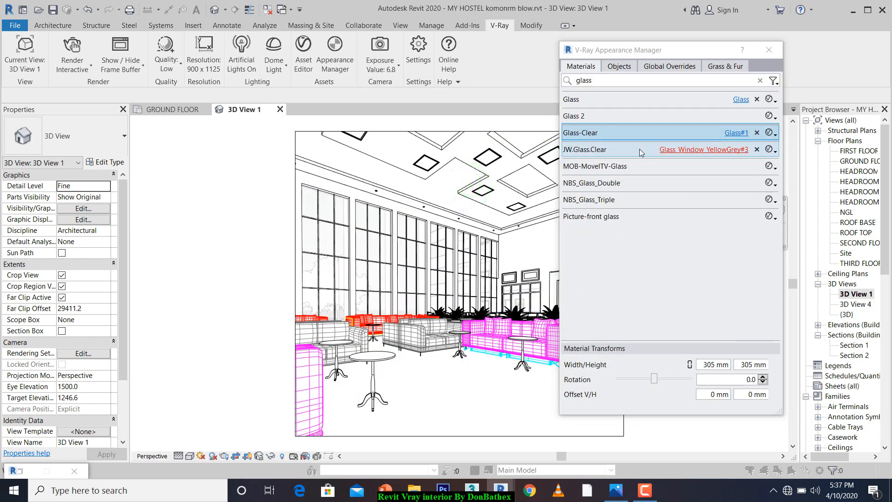
left_click(639, 148)
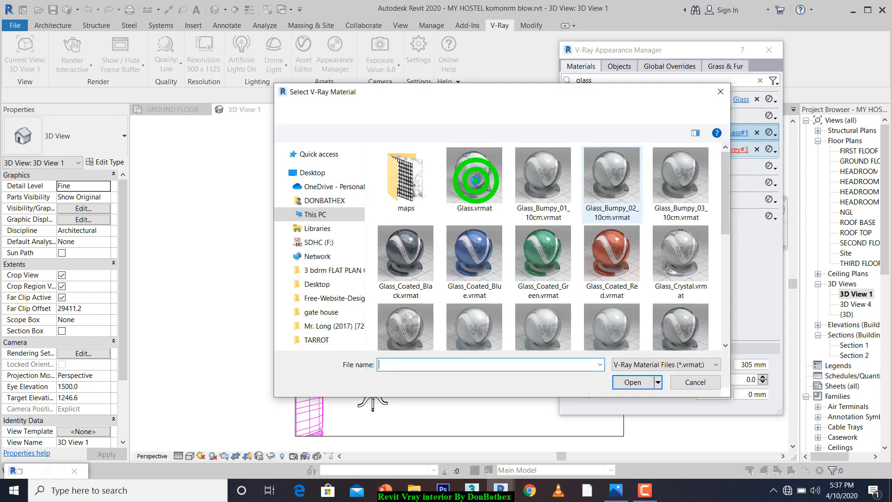
double_click(476, 180)
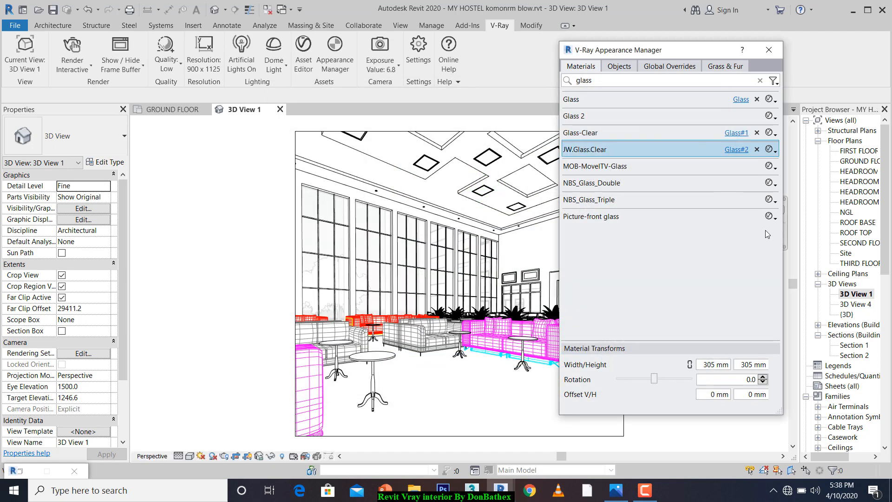
left_click(768, 50)
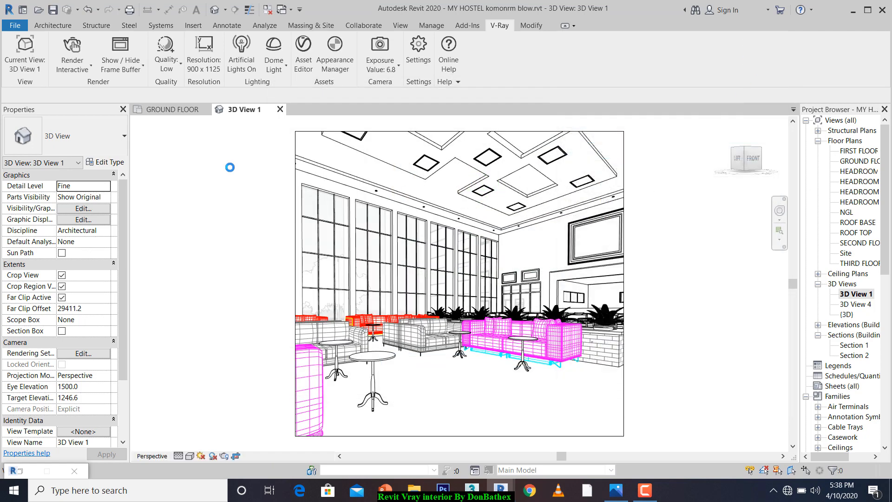
Start a new interactive V-Ray render of 3D View 1
left_click(79, 47)
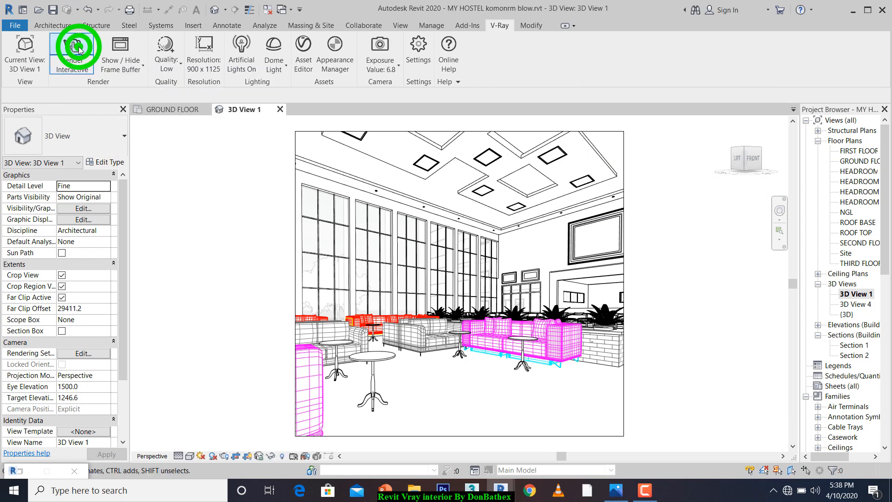
left_click(645, 494)
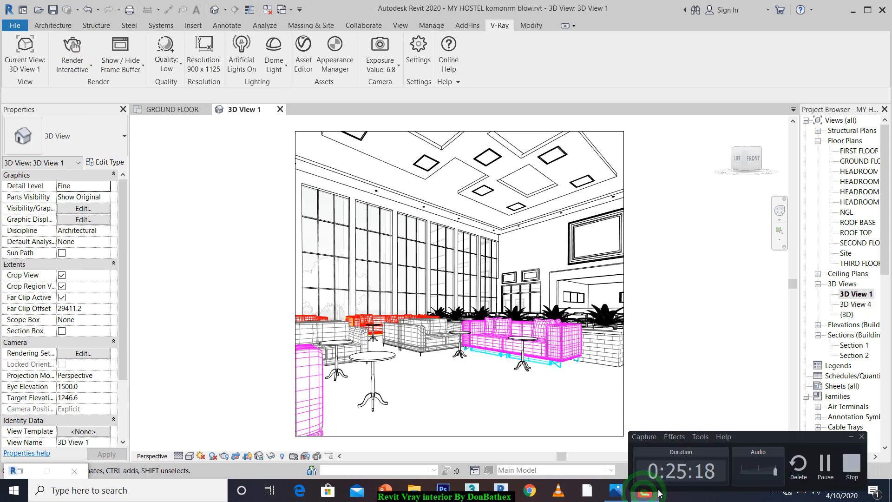
left_click(825, 464)
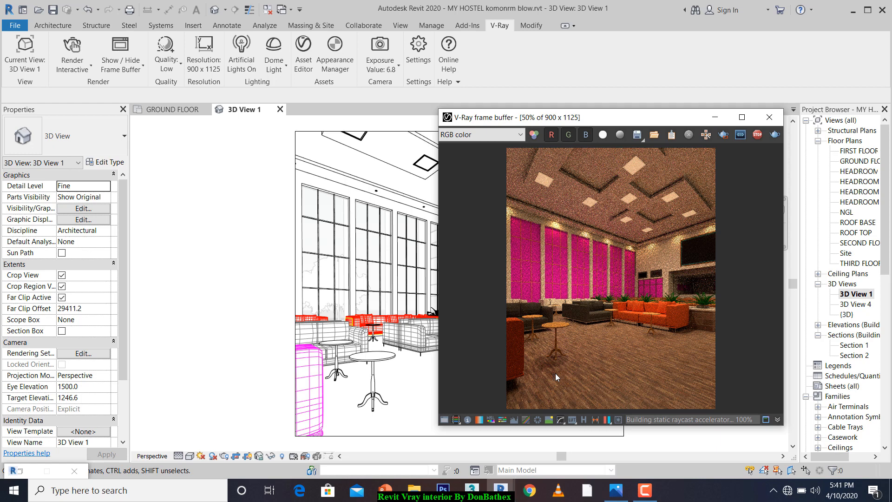
left_click(640, 492)
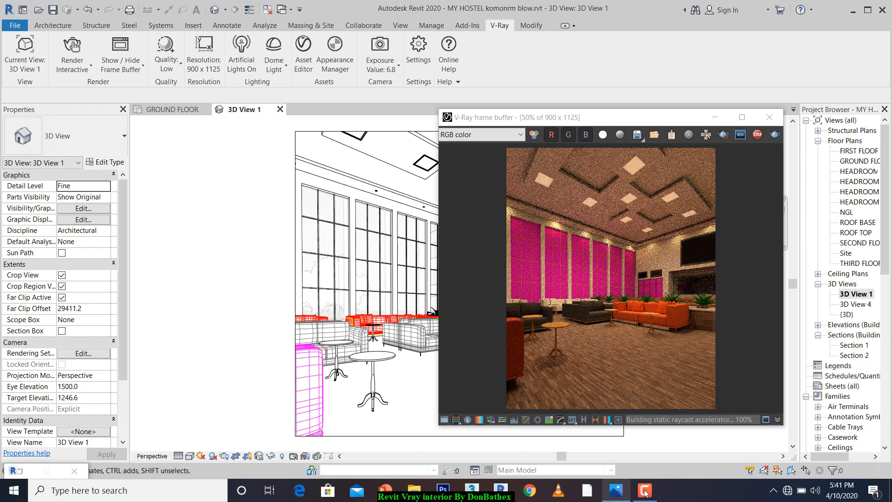
left_click(645, 492)
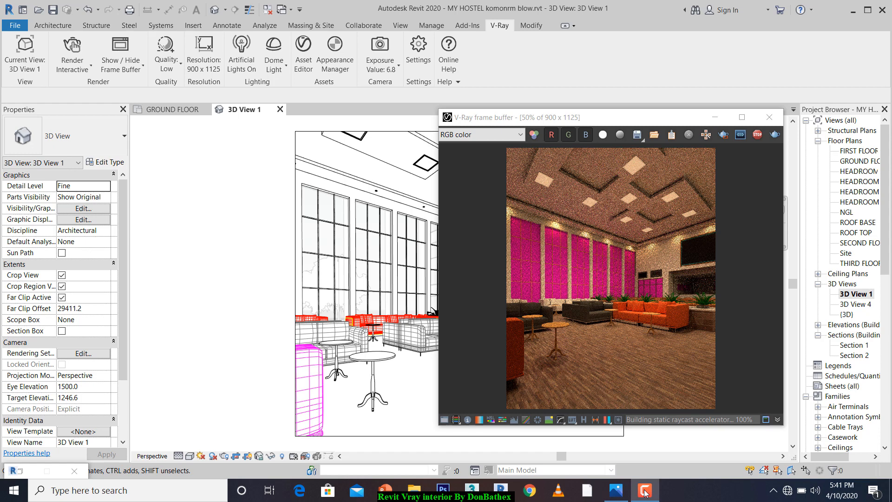
left_click(644, 493)
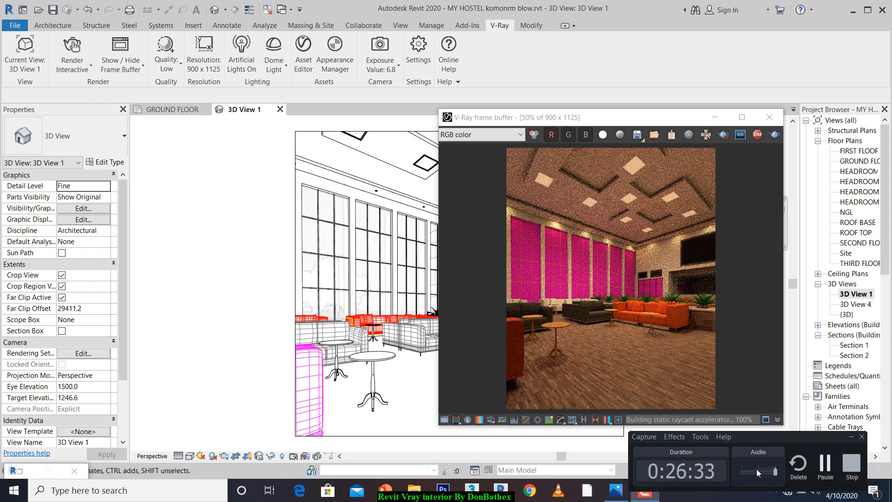
left_click(825, 464)
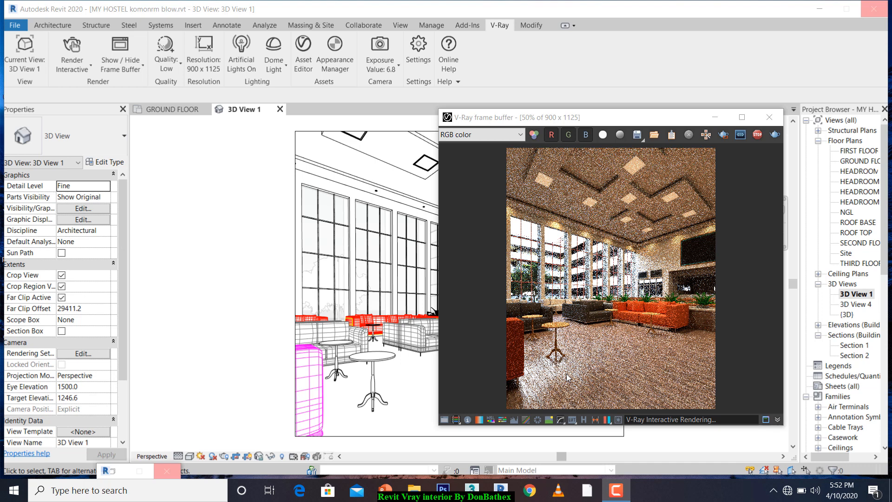
left_click(616, 490)
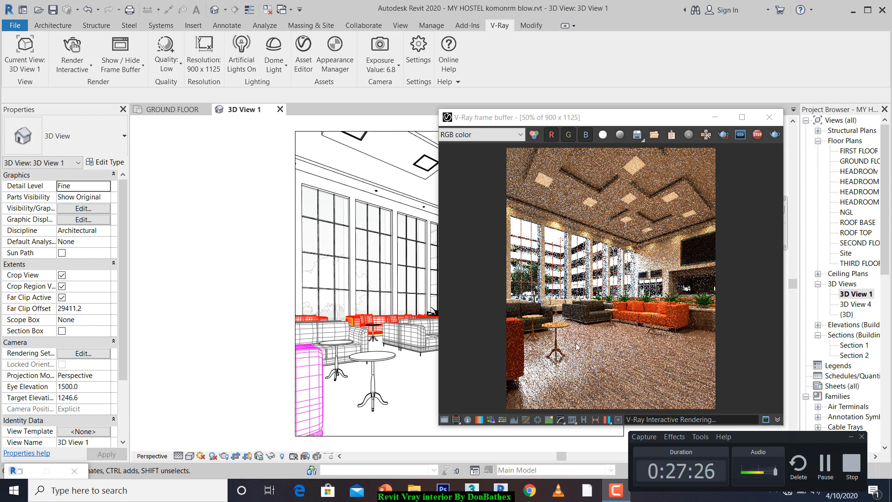
Set the V-Ray camera Exposure (EV) to 0.82, with the frame buffer moved clear of the camera settings
left_click(384, 50)
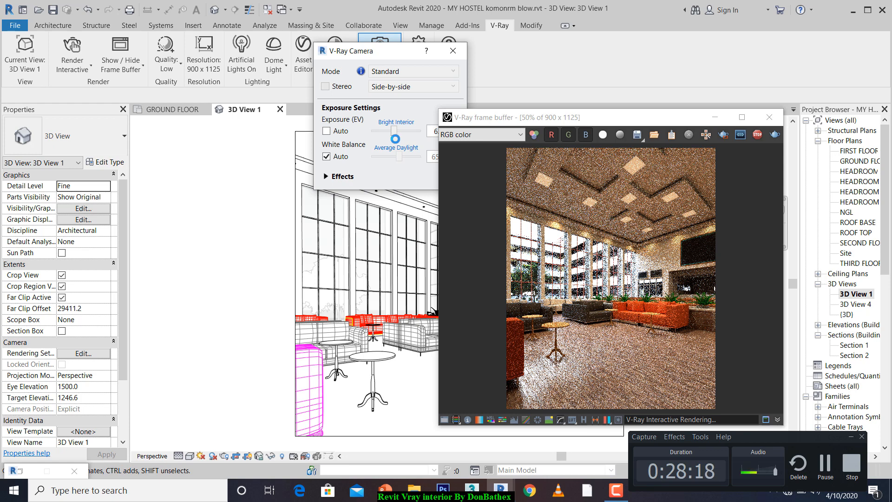
left_click_drag(474, 118, 494, 104)
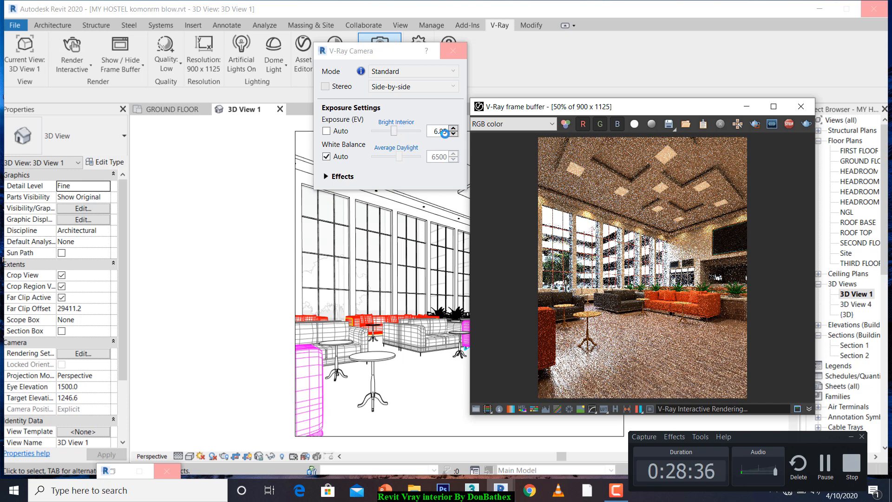
left_click(396, 132)
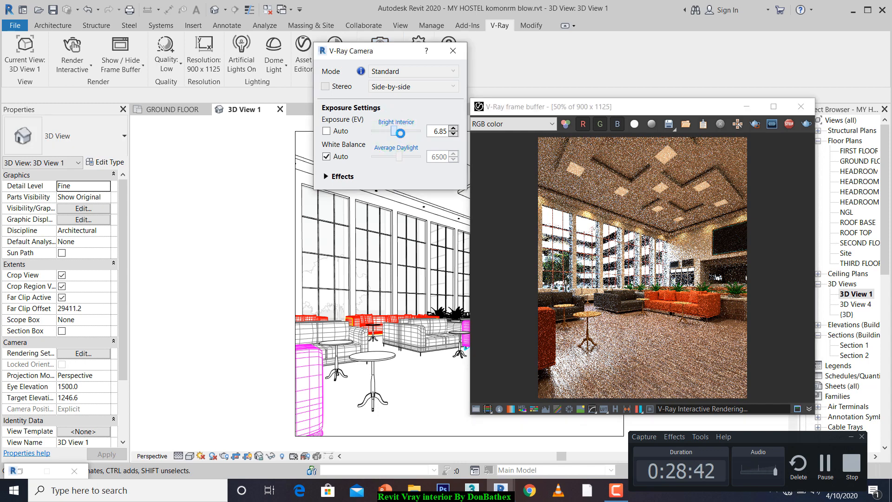
left_click(400, 133)
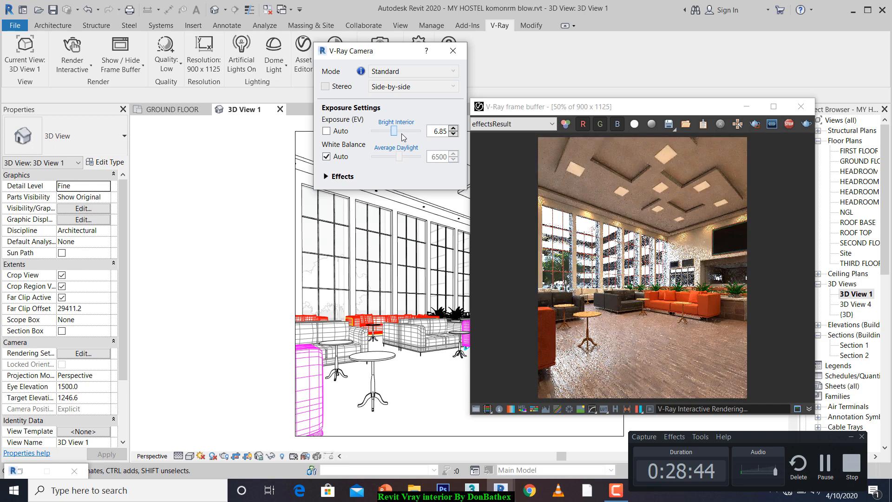
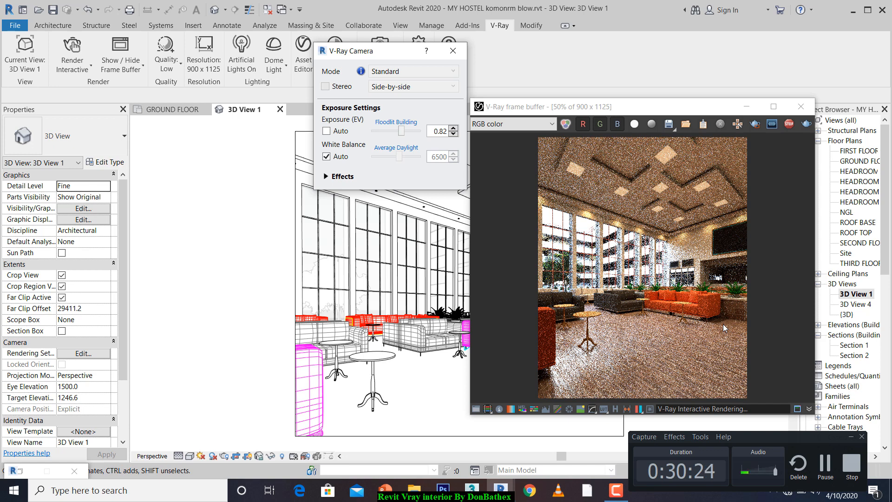
Set the V-Ray camera Exposure (EV) to 2.96, with the camera settings moved below the ribbon
left_click_drag(378, 53, 358, 97)
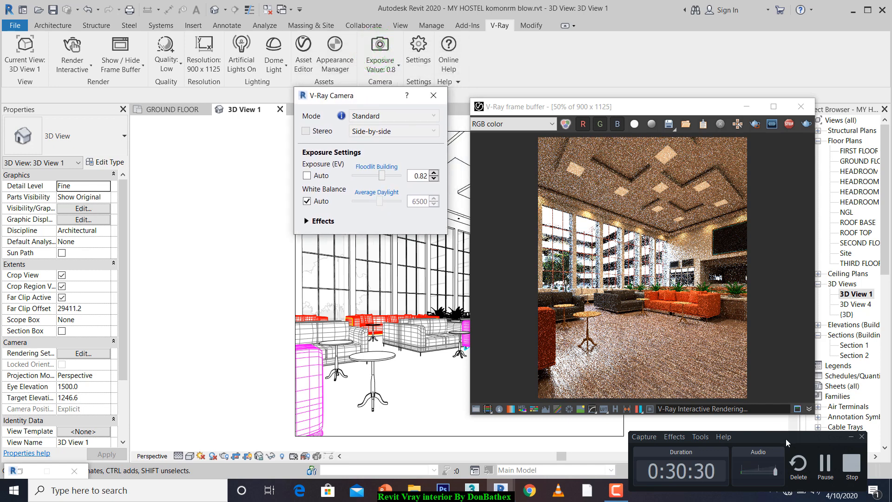
left_click(825, 463)
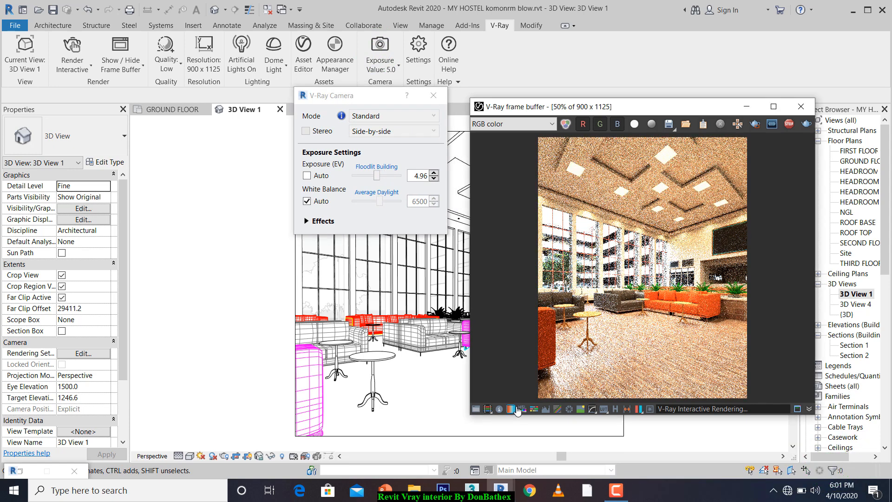
left_click(625, 493)
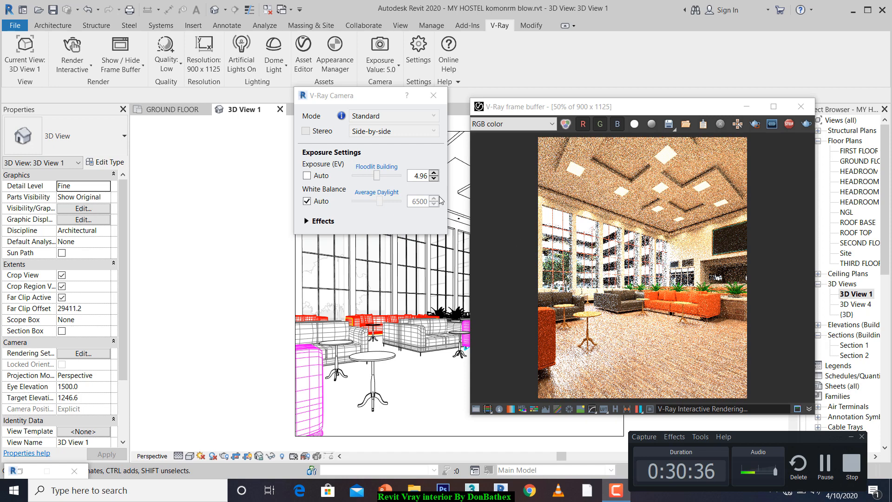
left_click(415, 178)
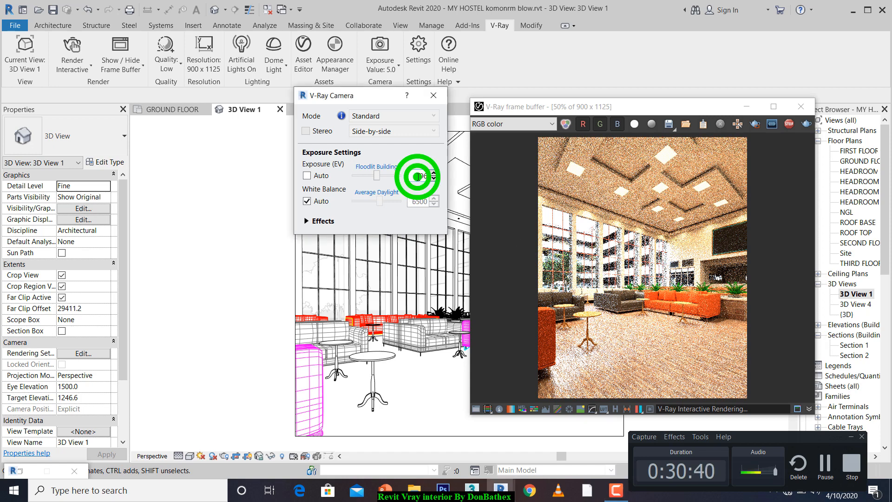
left_click(414, 176)
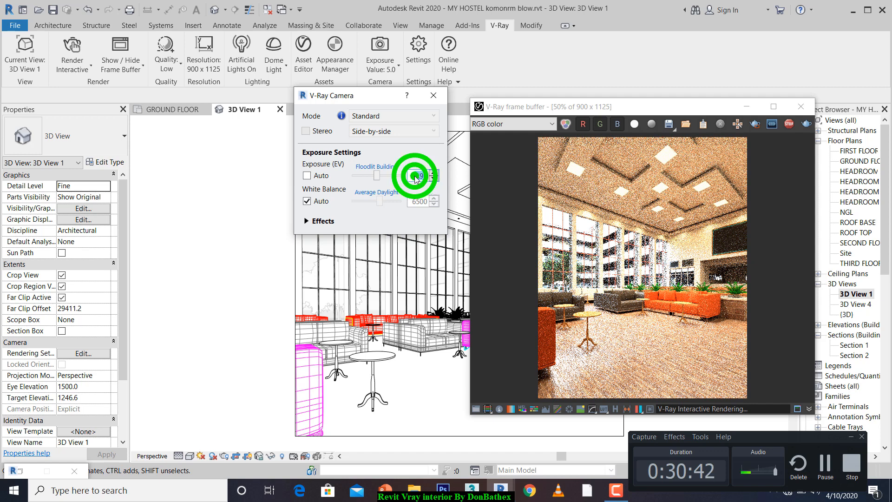
left_click_drag(417, 178, 415, 176)
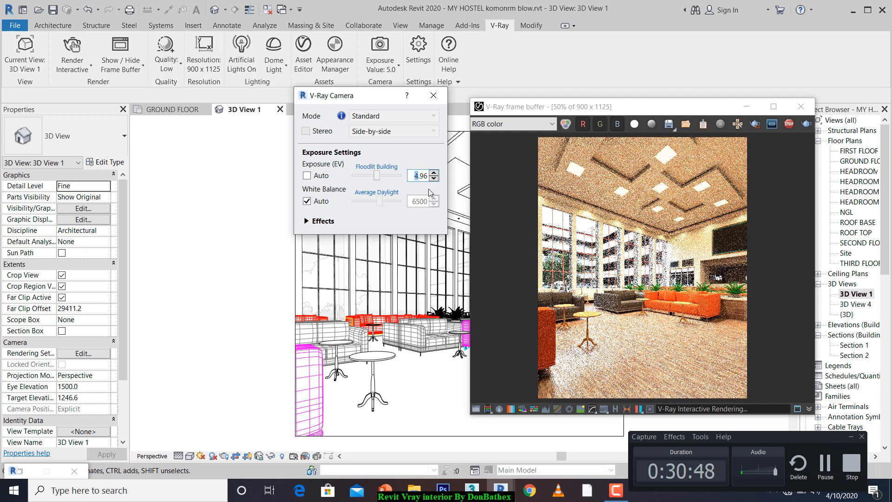
left_click(422, 181)
key("Down")
key("Down")
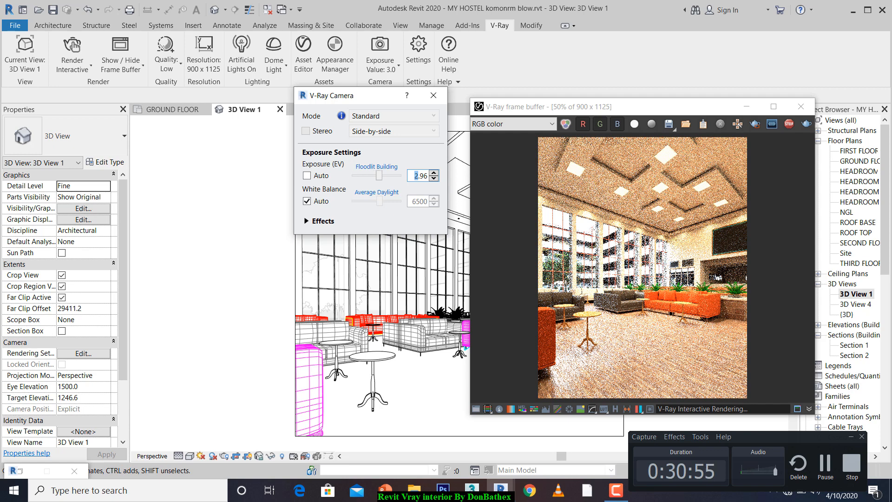
left_click(825, 470)
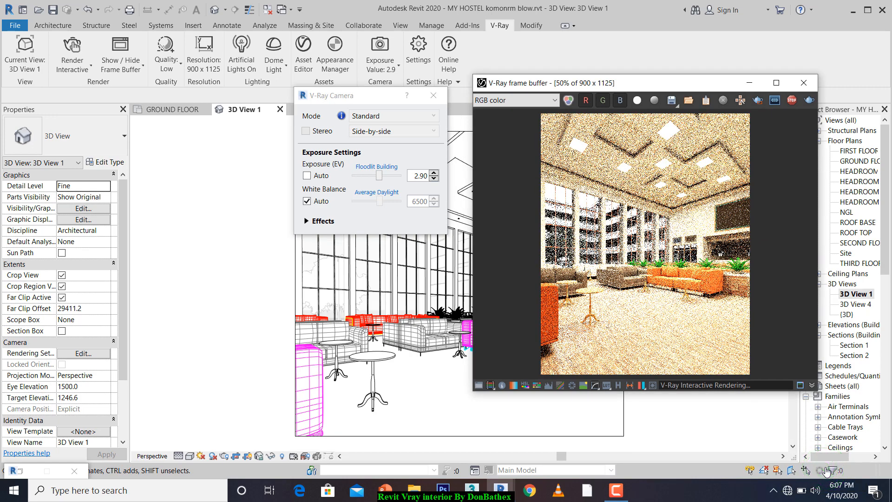
left_click(612, 490)
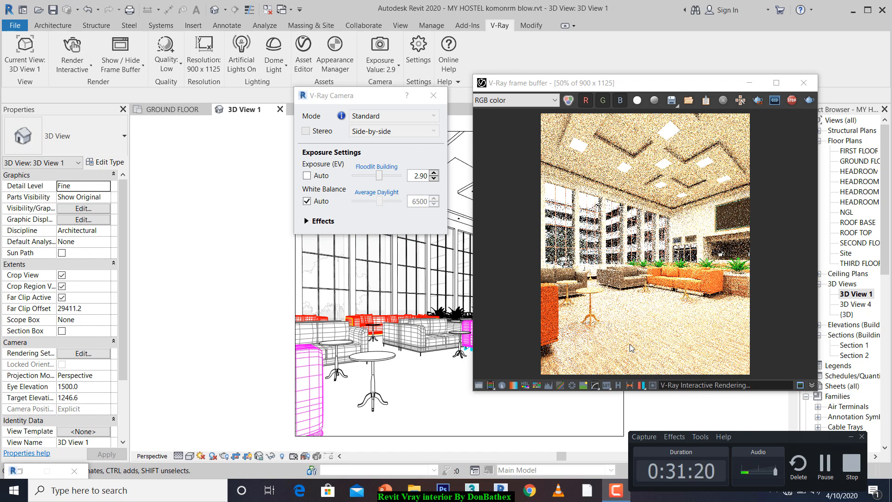
Set the V-Ray camera Exposure (EV) to 6.85
double_click(413, 175)
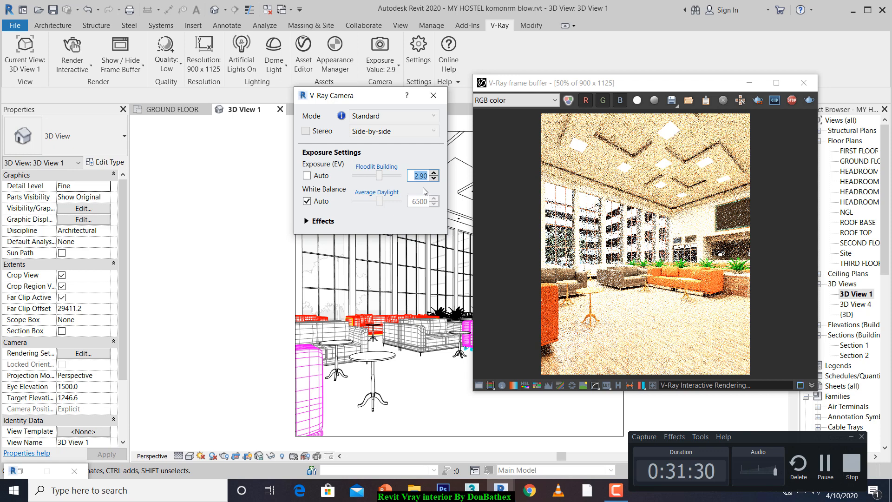
type("6.85")
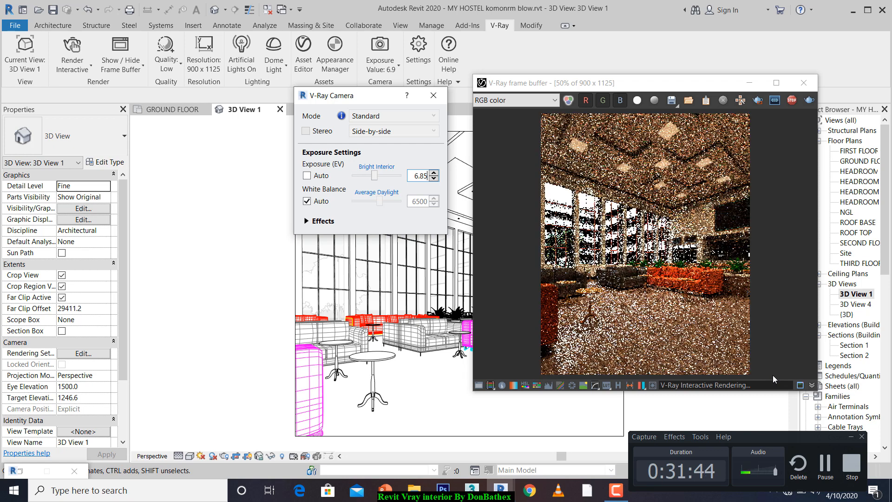
left_click(823, 473)
left_click(616, 490)
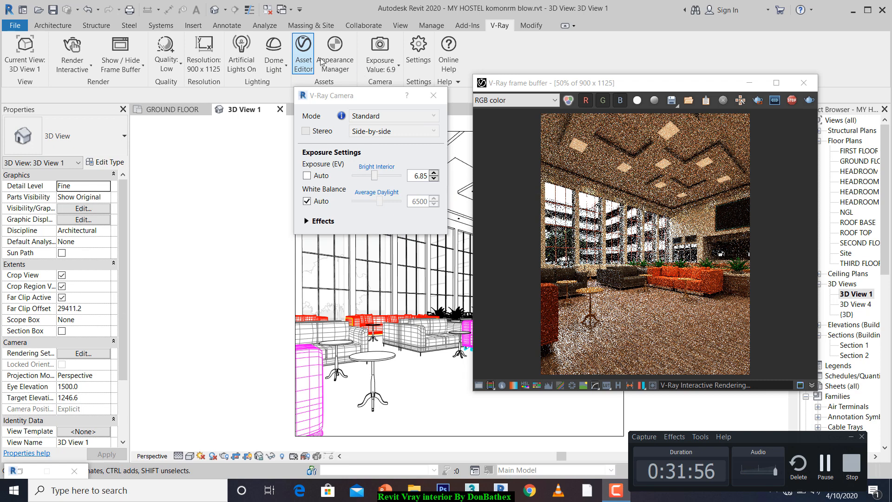
Open the V-Ray dome light settings beside the camera settings and stop the interactive render
left_click(274, 44)
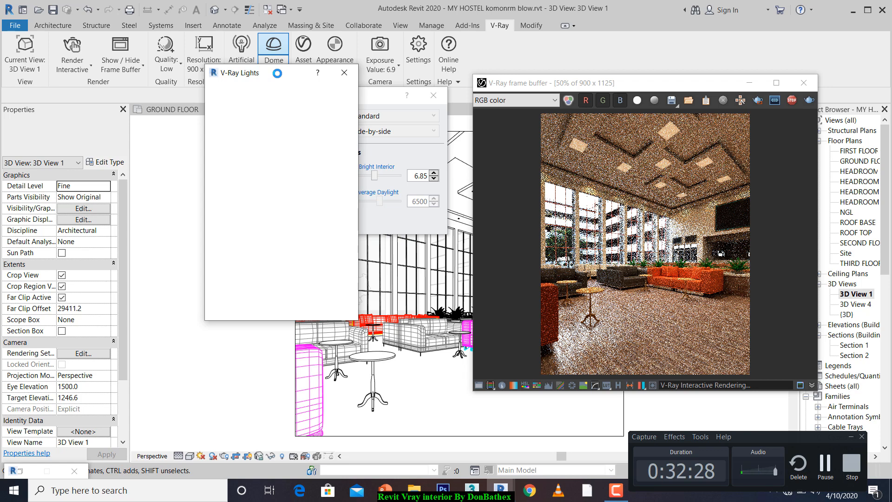
left_click(262, 84)
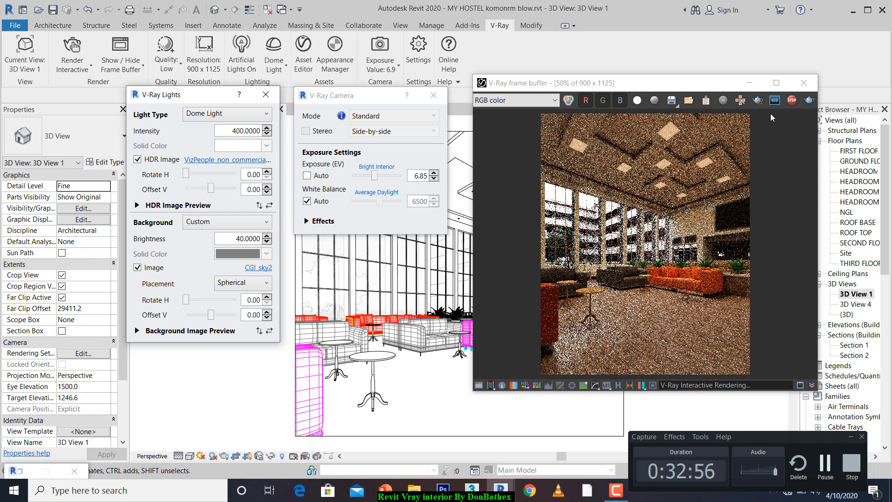
left_click(792, 100)
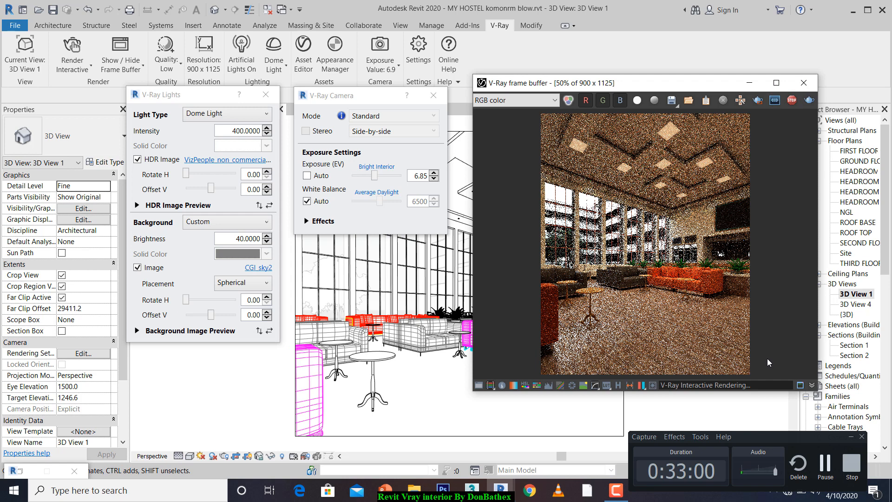
left_click(826, 465)
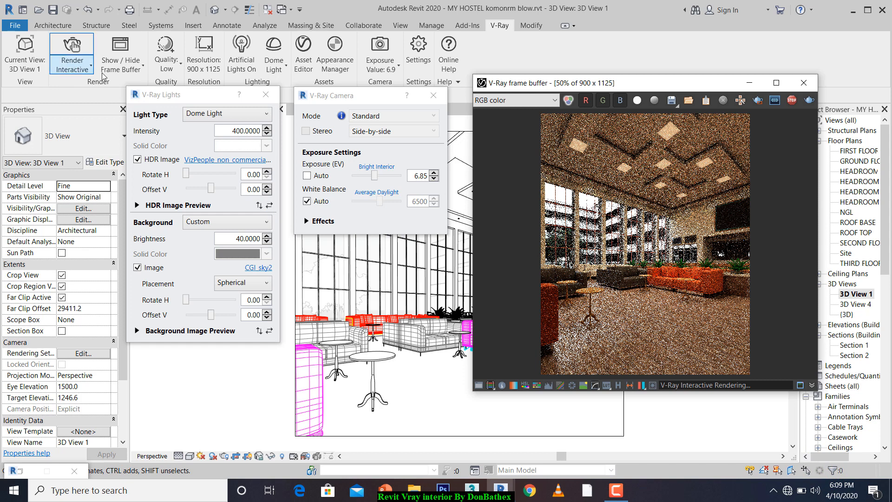
Set the V-Ray output resolution to 800 x 1000 pixels, keeping the 4:5 - Portrait aspect ratio and 150 DPI
left_click(205, 57)
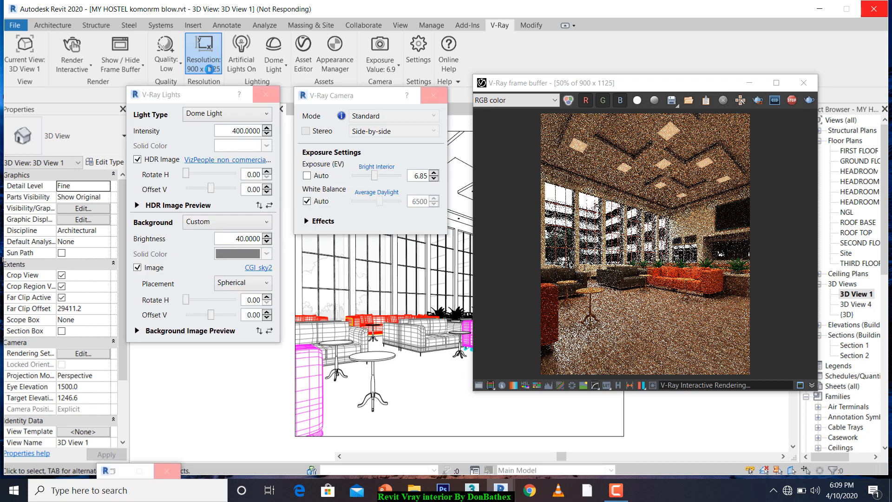
left_click(616, 490)
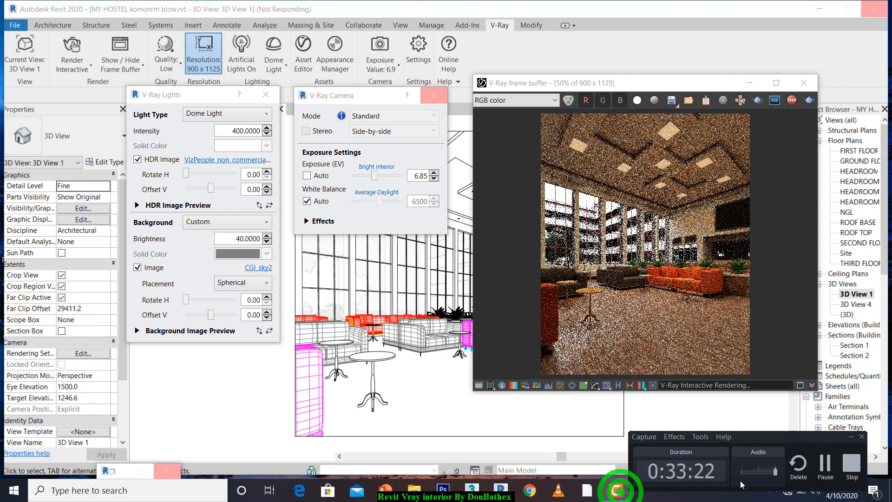
left_click(825, 462)
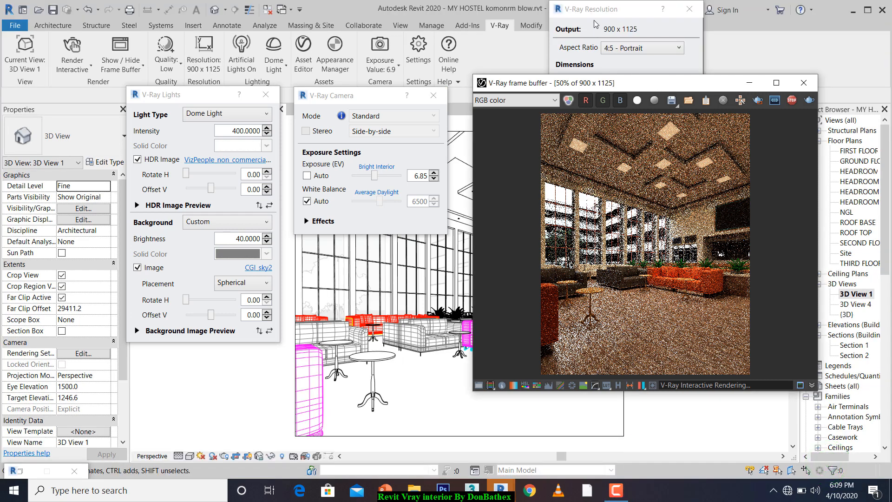
left_click_drag(594, 9, 322, 132)
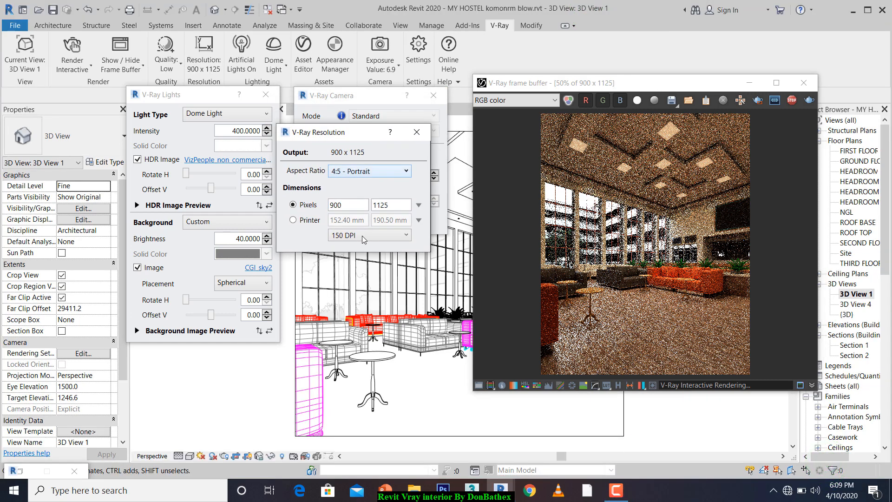
left_click(355, 235)
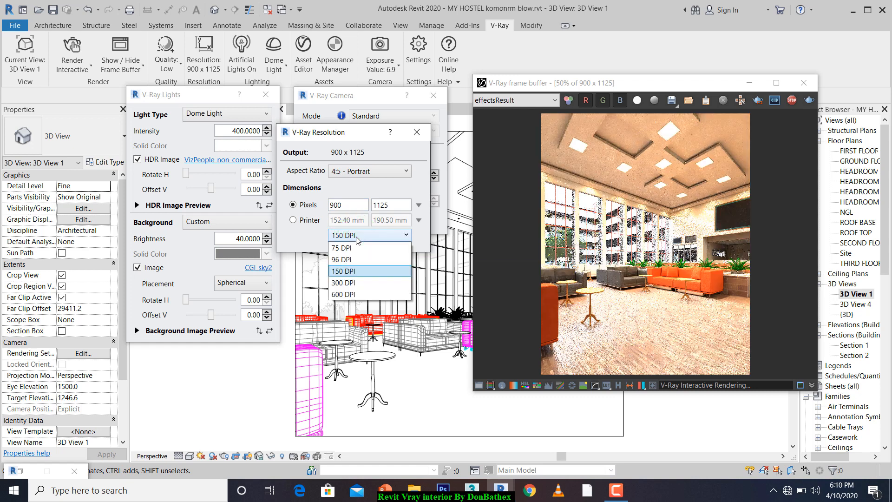
left_click(356, 235)
double_click(346, 204)
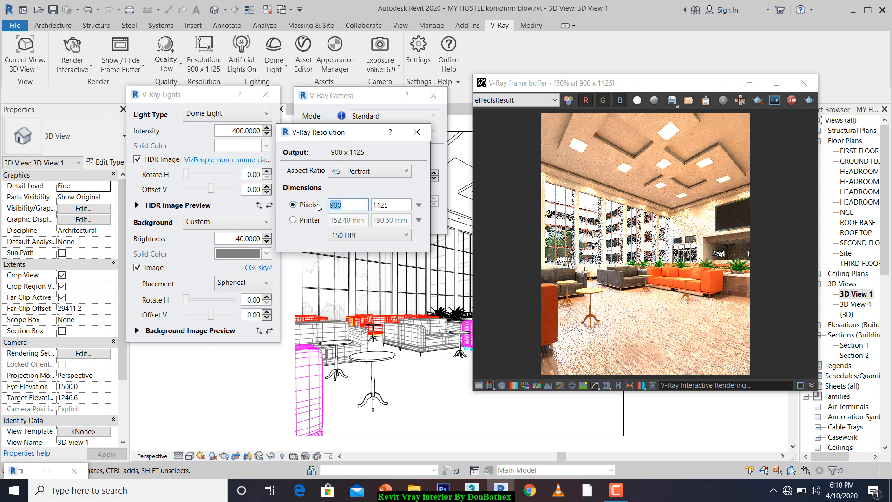
type("800")
left_click(391, 206)
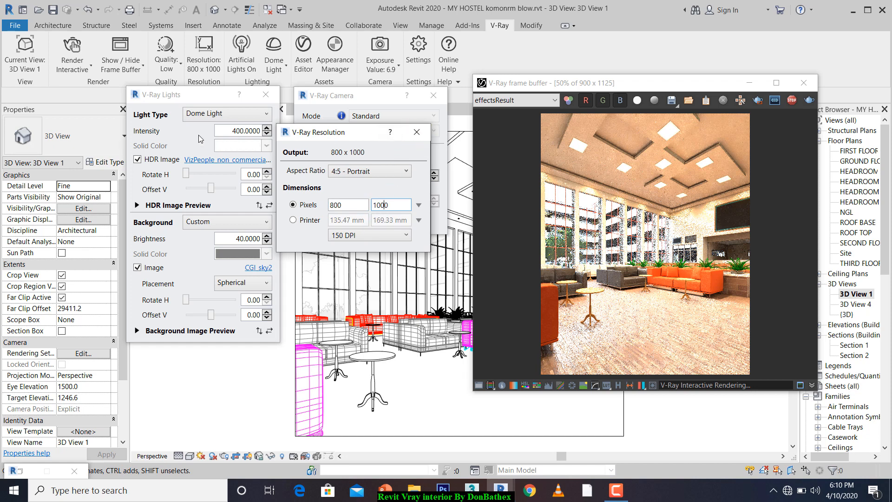
Start a V-Ray Production render of 3D View 1
left_click(76, 73)
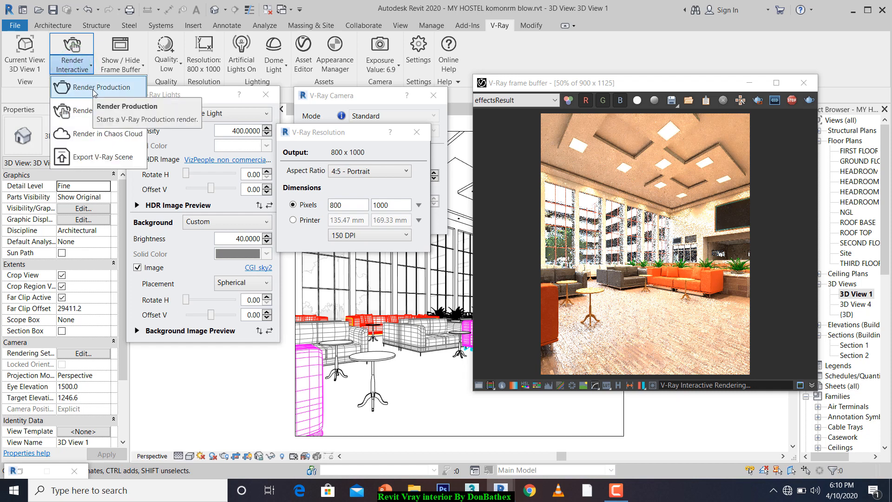
left_click(95, 91)
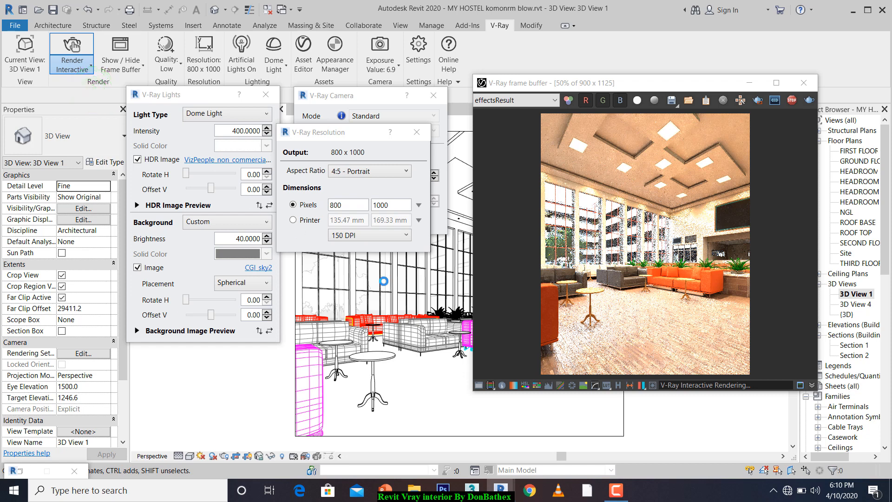
left_click(616, 490)
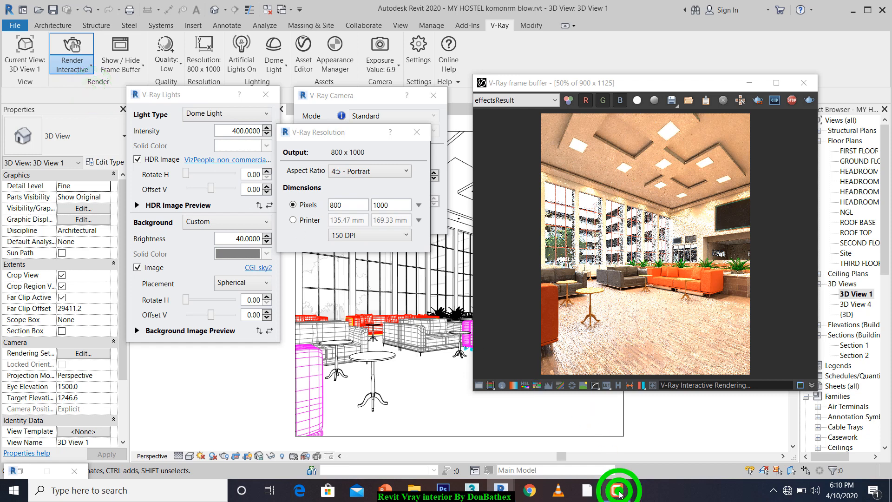